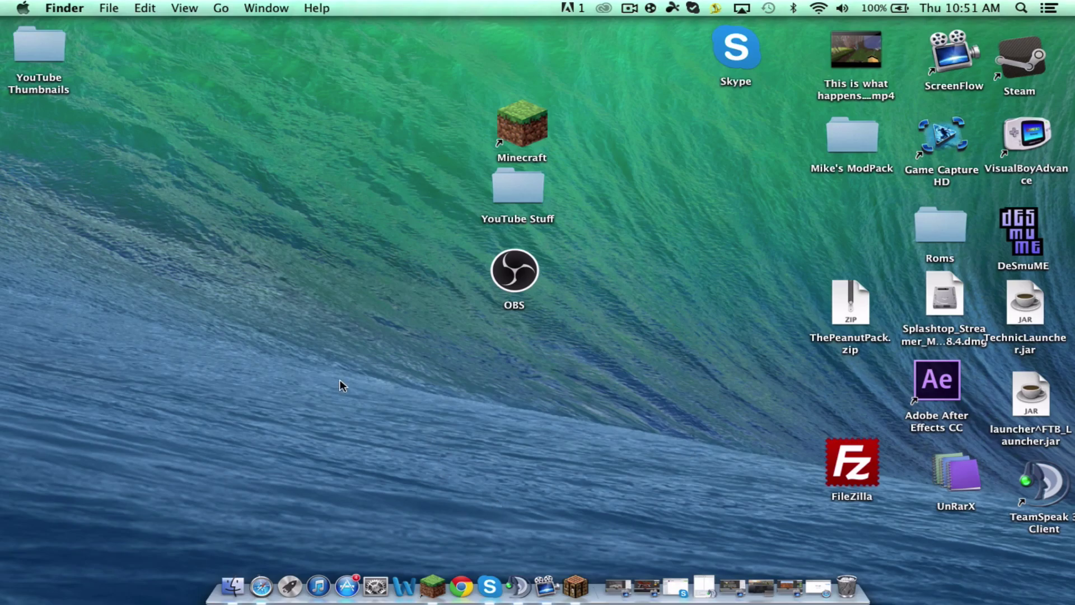
Step: Make a long series of drags across the screen before going back to the browser
left_click_drag(254, 170, 354, 408)
left_click_drag(128, 120, 446, 393)
left_click_drag(385, 128, 386, 386)
left_click_drag(136, 168, 426, 453)
left_click_drag(249, 241, 315, 375)
left_click_drag(333, 202, 181, 351)
left_click_drag(279, 211, 149, 319)
left_click_drag(197, 179, 136, 317)
left_click_drag(143, 200, 282, 447)
left_click_drag(233, 184, 395, 339)
left_click_drag(95, 184, 338, 464)
left_click_drag(331, 384, 331, 385)
left_click_drag(285, 217, 296, 470)
left_click_drag(202, 209, 332, 418)
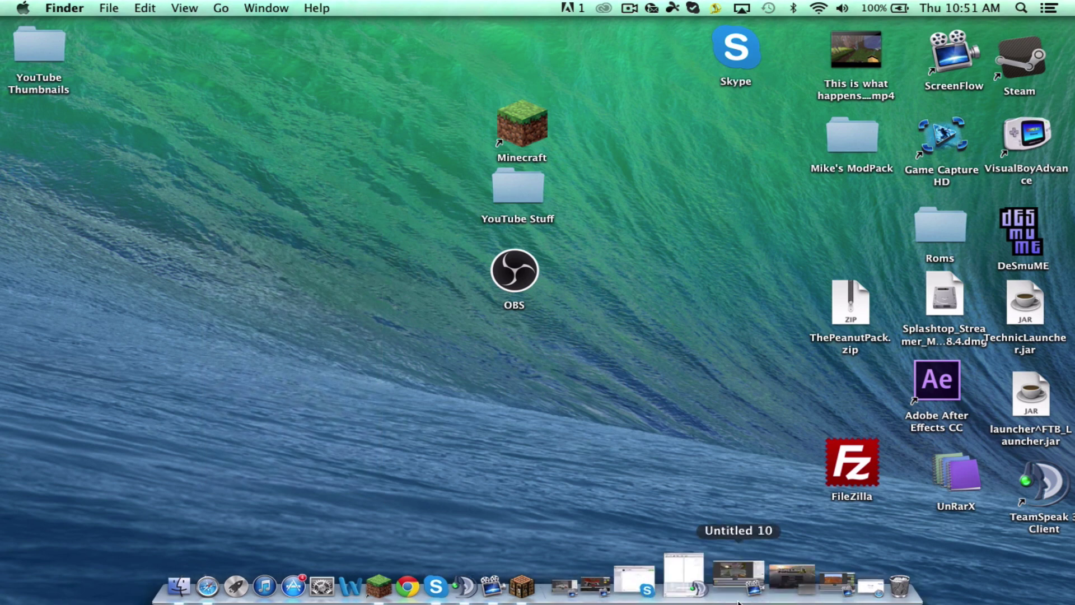
left_click_drag(122, 235, 347, 436)
left_click_drag(302, 264, 168, 370)
left_click_drag(267, 265, 140, 378)
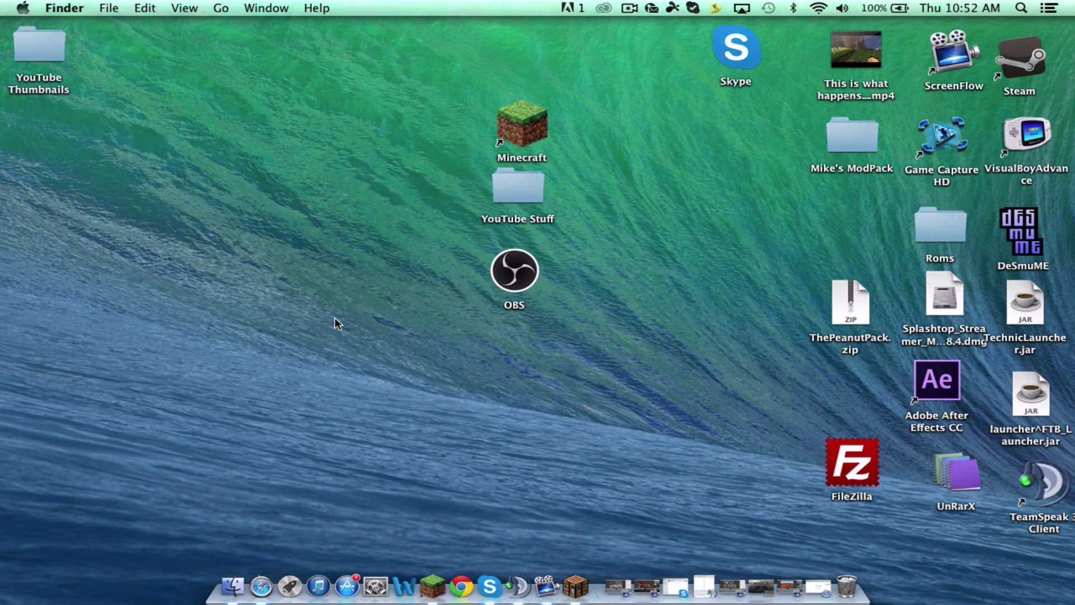
left_click_drag(225, 228, 332, 422)
left_click_drag(144, 234, 392, 398)
left_click_drag(168, 258, 304, 439)
left_click_drag(353, 275, 270, 281)
left_click_drag(201, 220, 344, 367)
left_click_drag(47, 223, 331, 454)
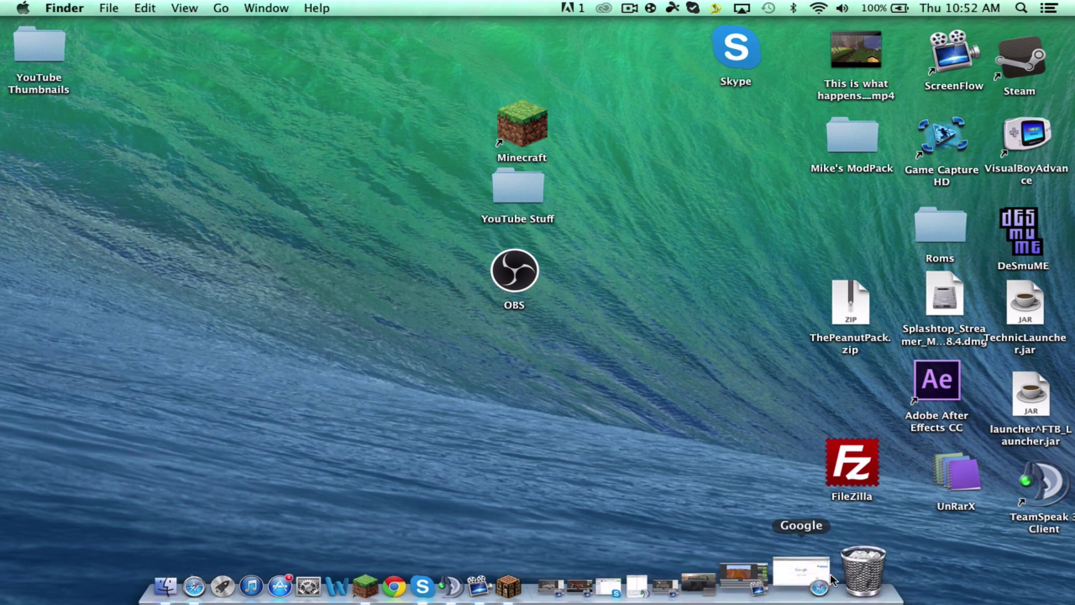
Step: Restore Safari and load velosofy.com
left_click(828, 574)
left_click(511, 43)
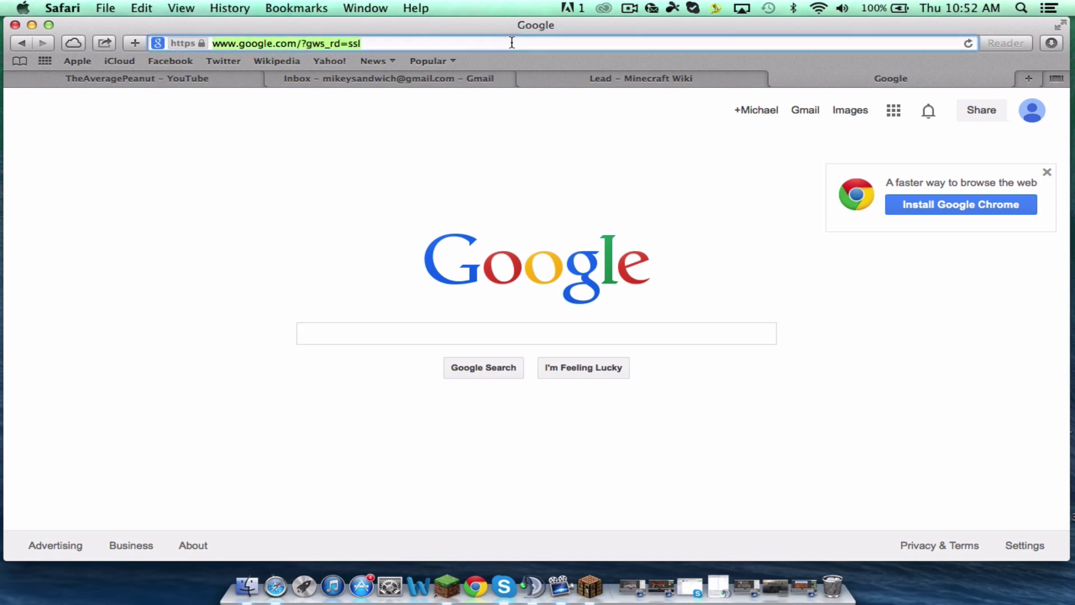
key("BackSpace")
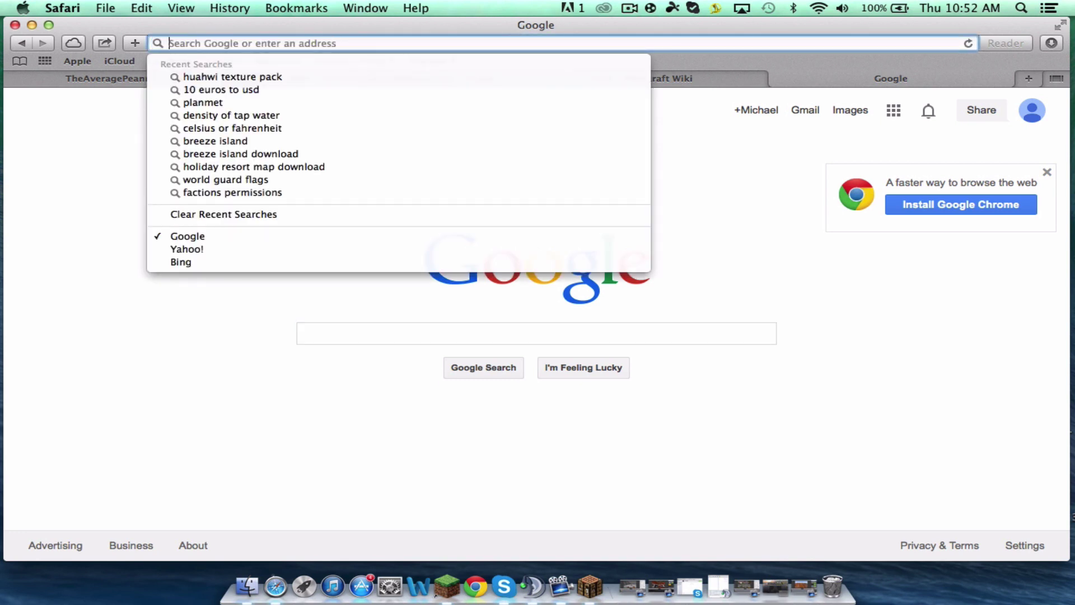
type("veloso")
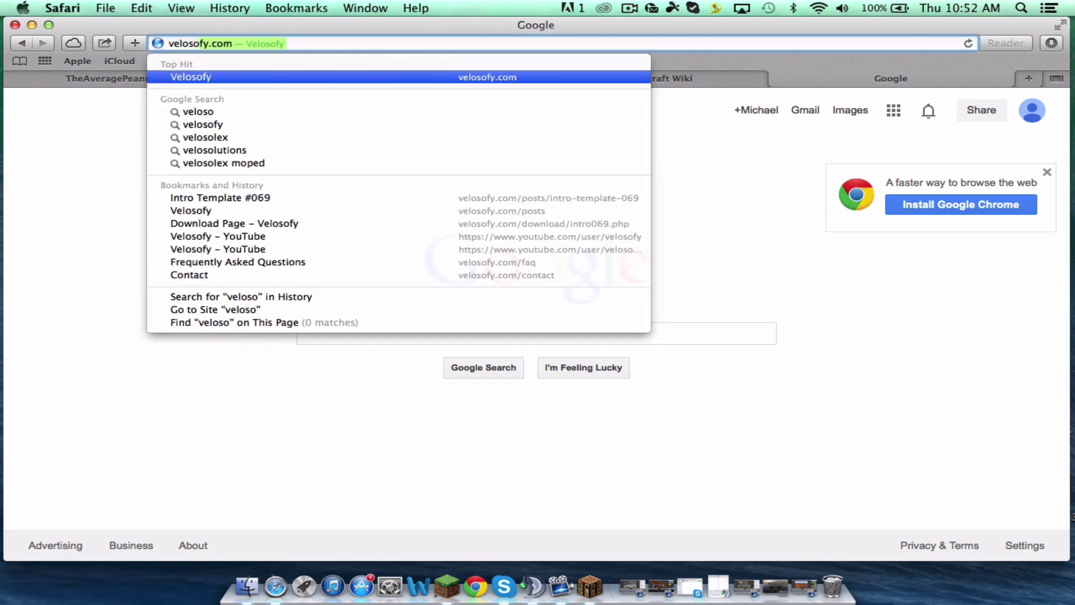
type("fy.com")
key("Return")
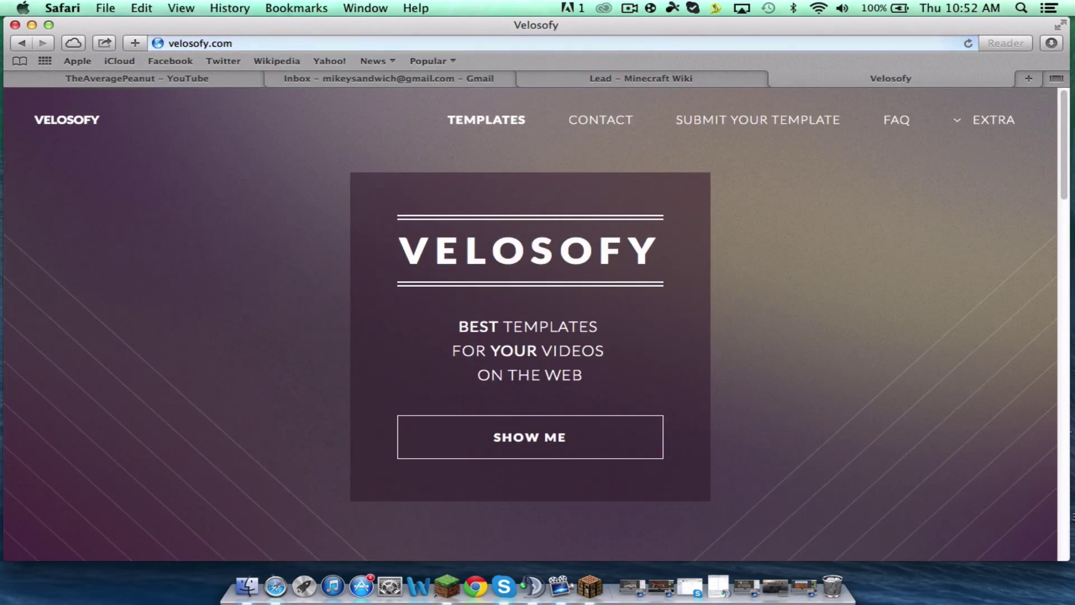
Step: Go to the template listings and open the Intro Template #069 page
left_click(579, 439)
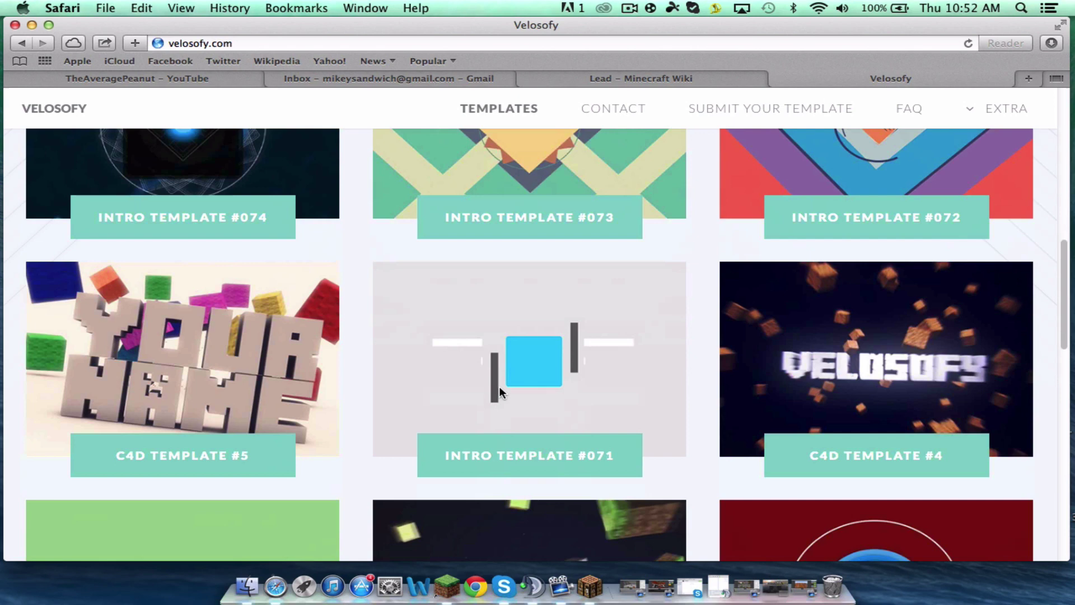
scroll(499, 391, "down", 10)
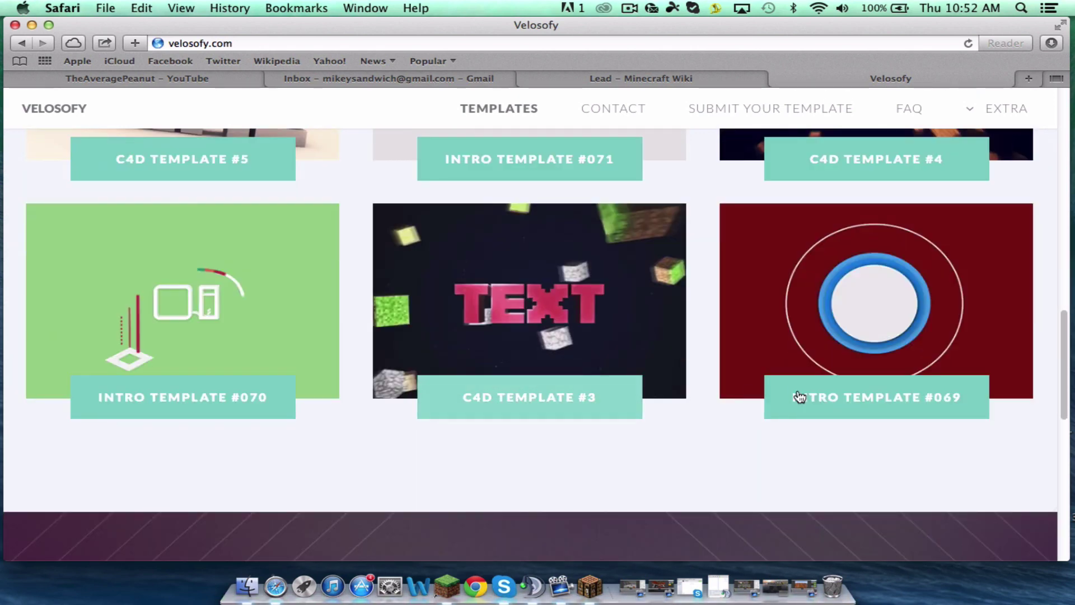
left_click(924, 404)
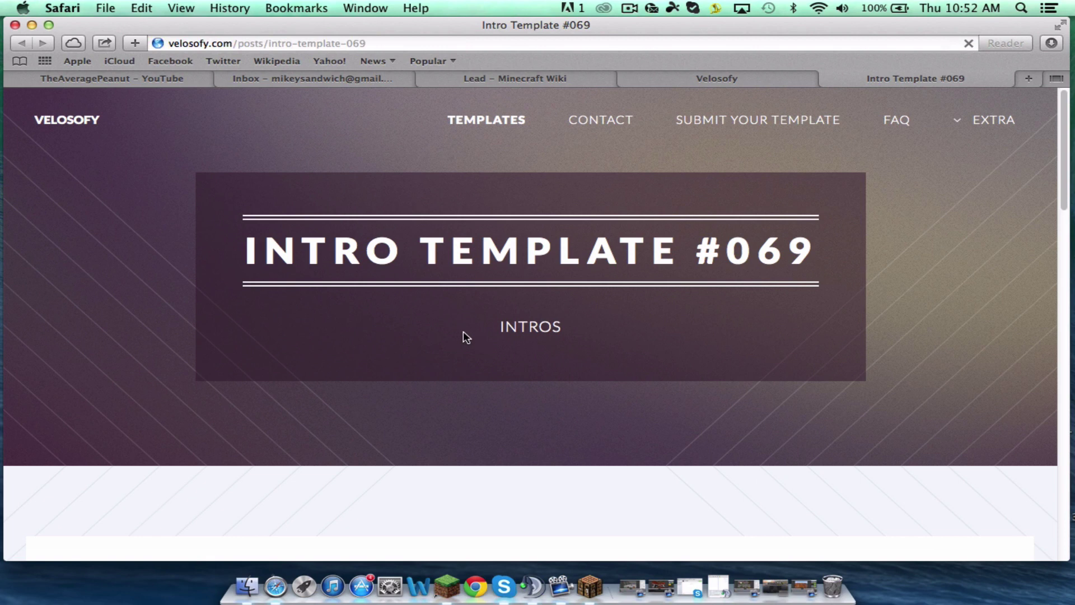
scroll(464, 333, "down", 4)
scroll(465, 334, "down", 10)
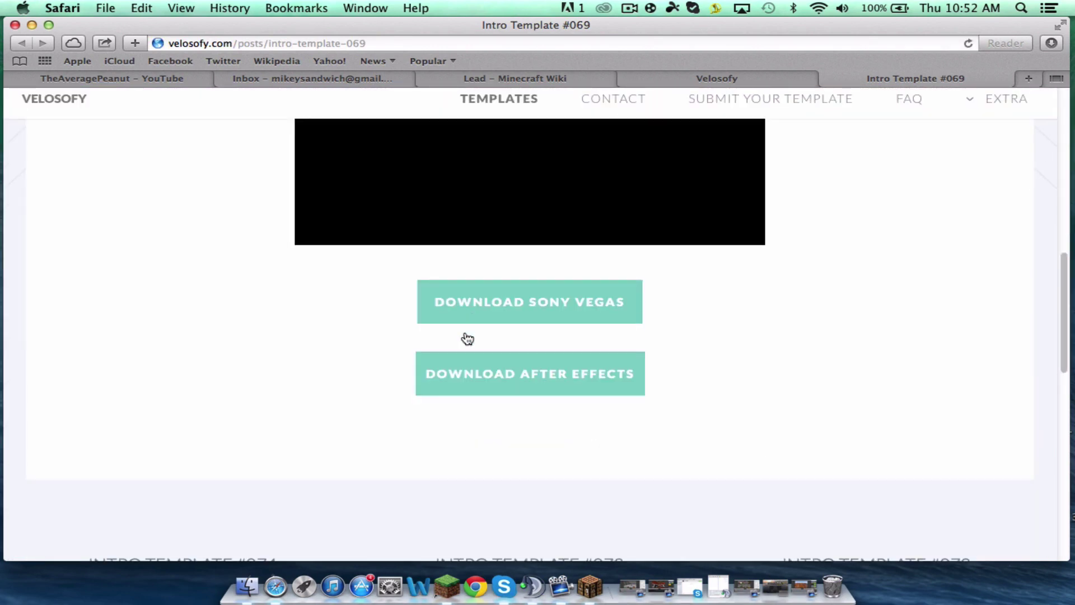
scroll(613, 306, "up", 3)
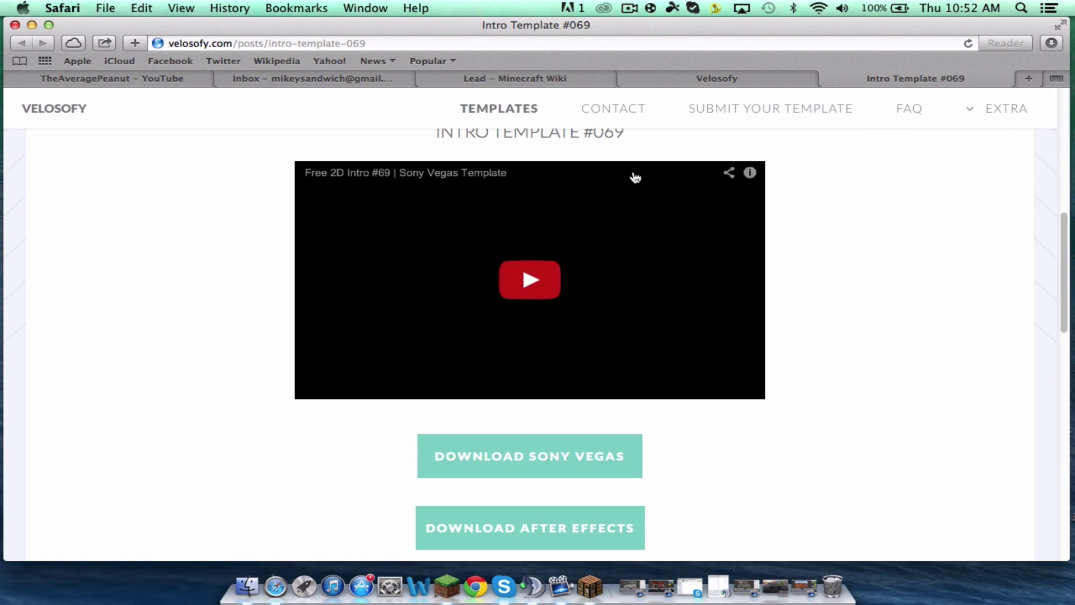
Step: Play and pause the Intro Template #069 preview video, then scroll over the page
left_click(534, 280)
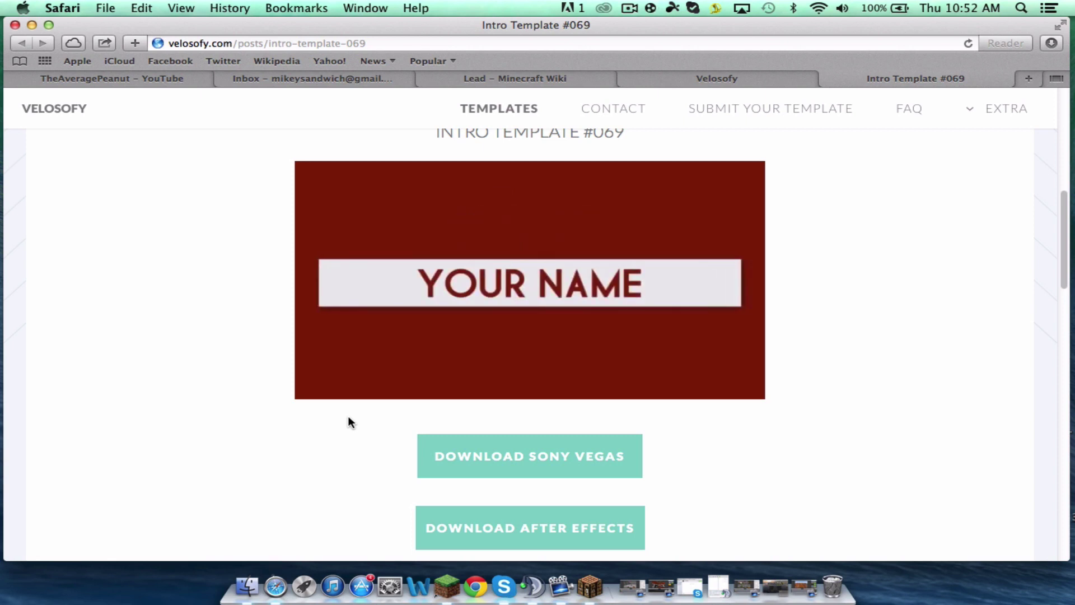
left_click(351, 355)
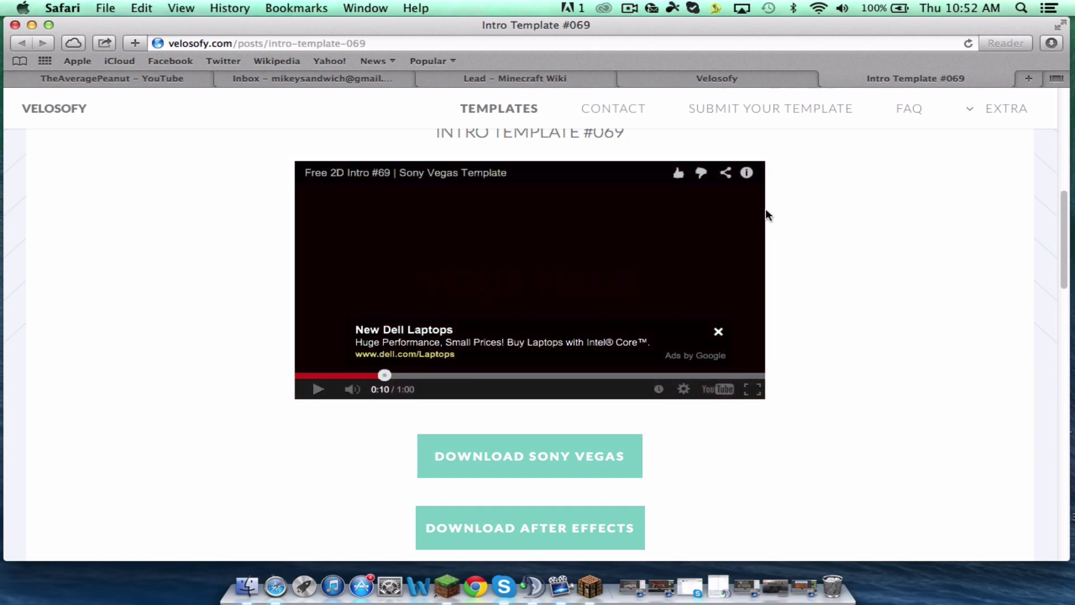
scroll(798, 257, "up", 3)
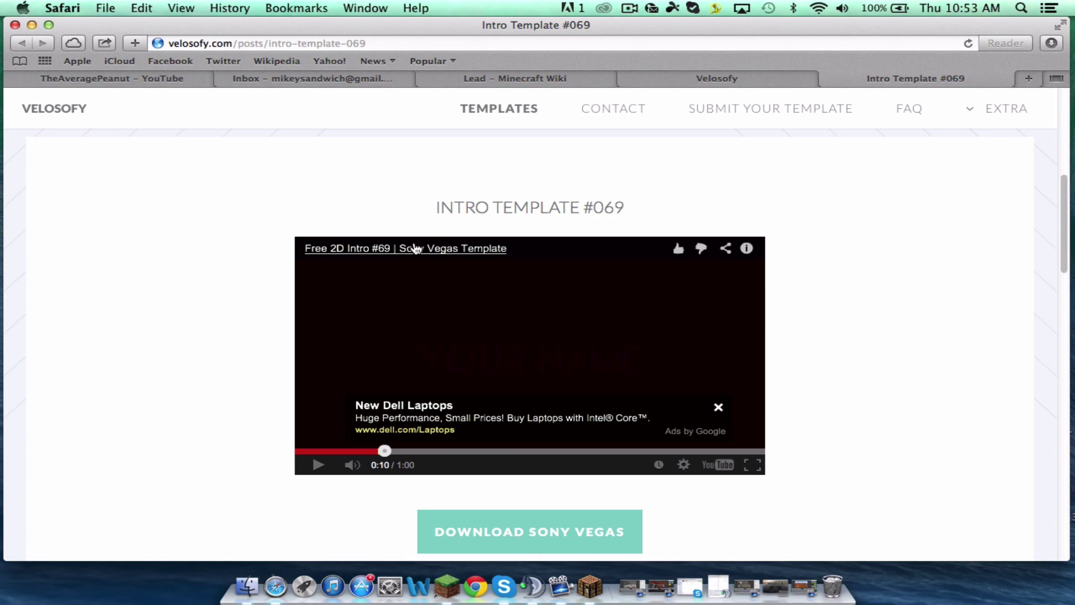
scroll(552, 254, "down", 10)
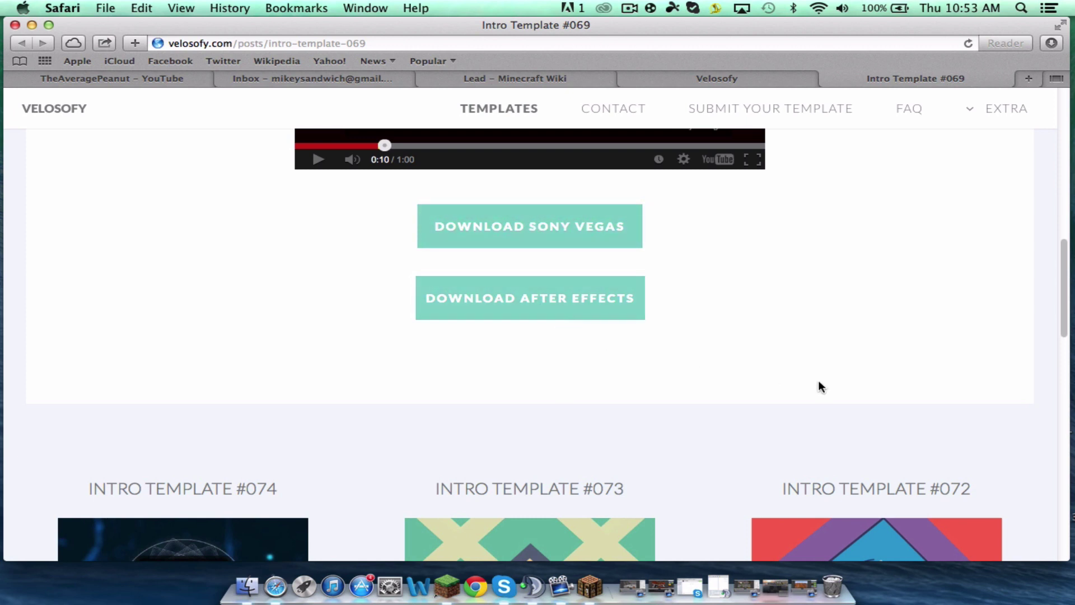
scroll(758, 372, "up", 1)
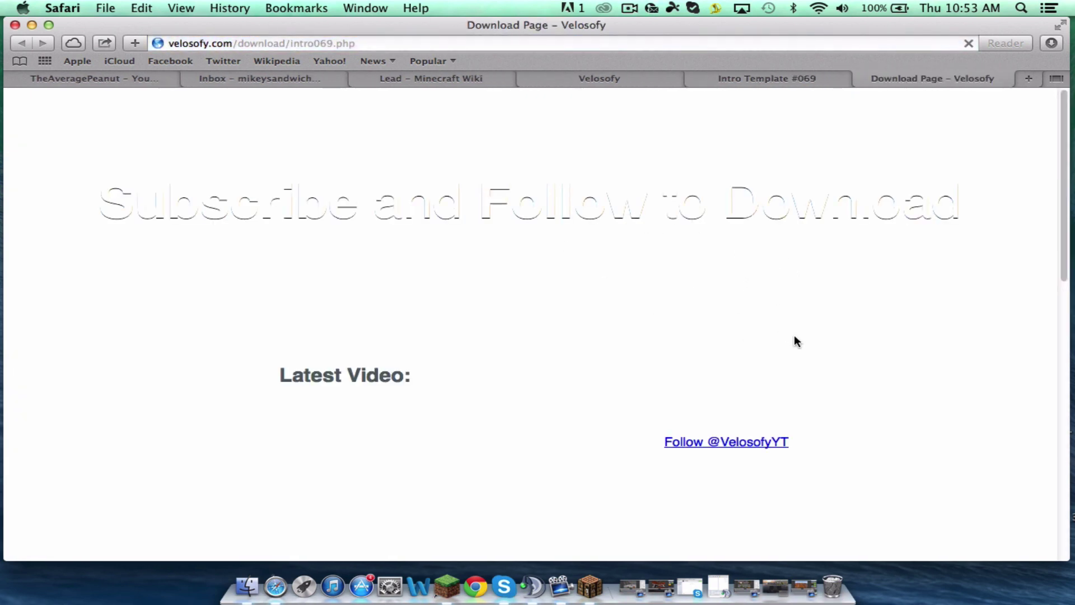
Step: Scroll past the countdown and follow the Download link to MediaFire's Sv_intro69_by_Velosofy.zip page
scroll(548, 218, "down", 2)
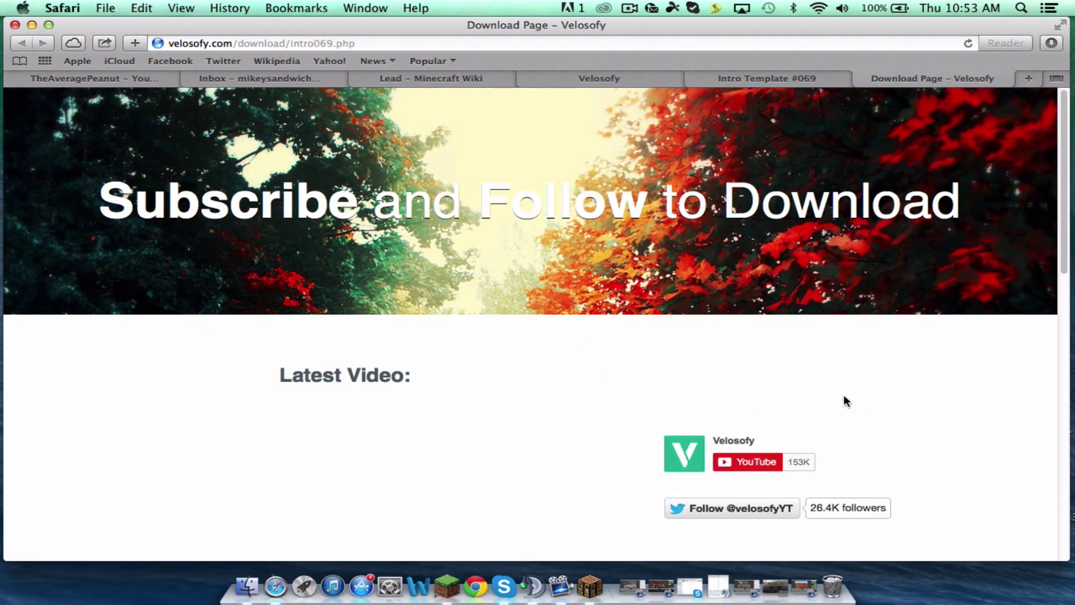
scroll(507, 394, "down", 2)
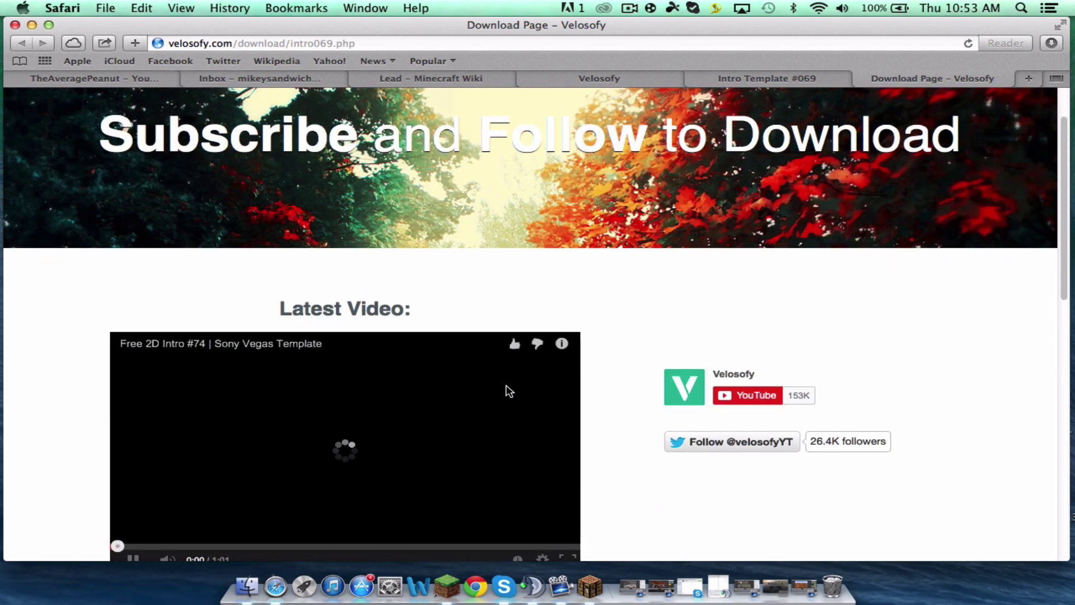
scroll(350, 418, "down", 1)
left_click(130, 536)
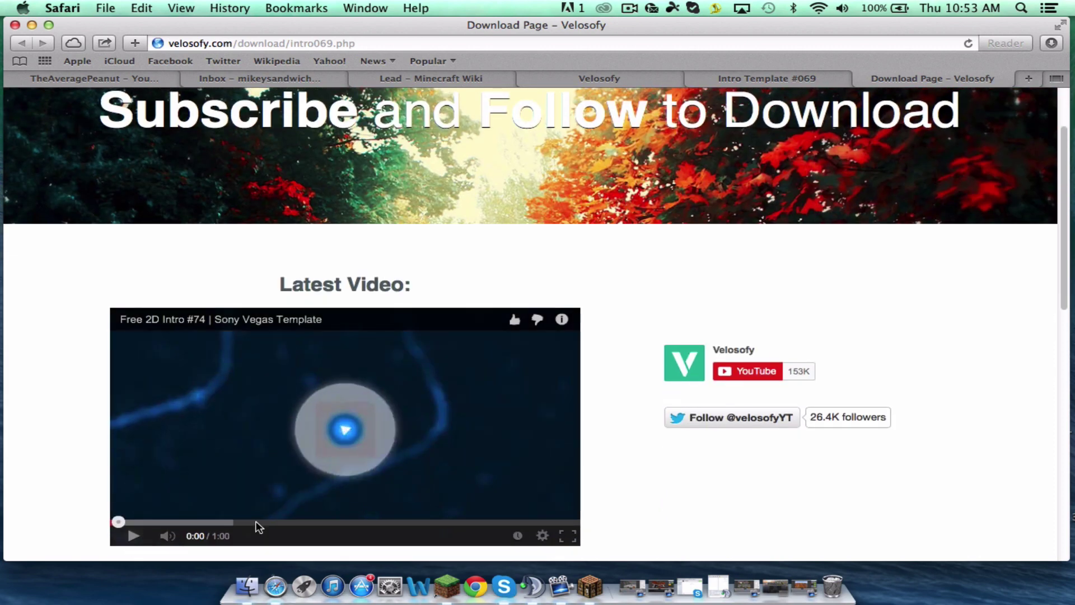
scroll(616, 439, "down", 10)
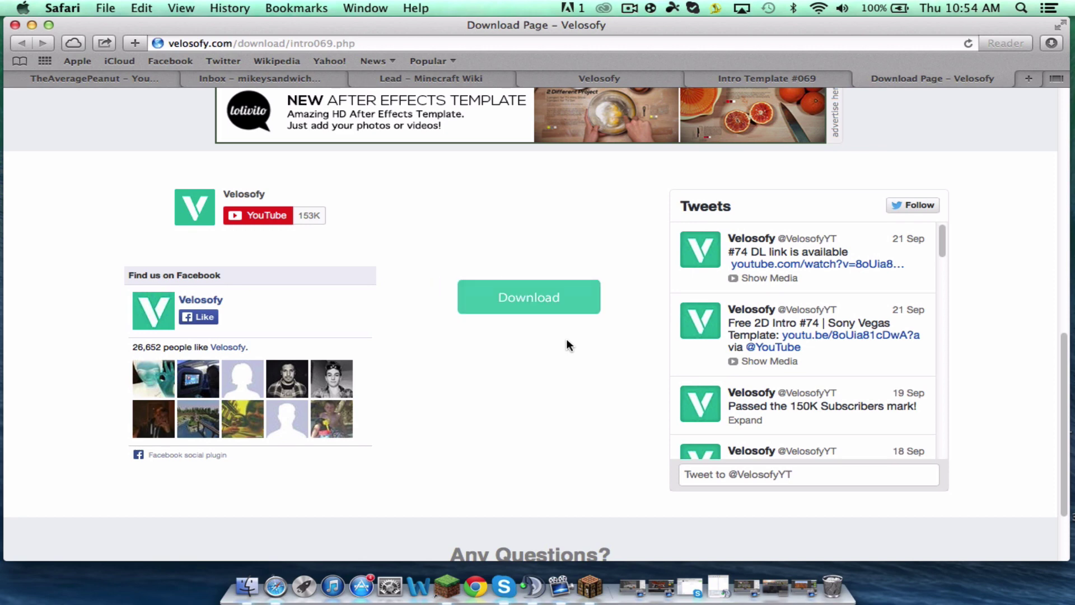
left_click(556, 301)
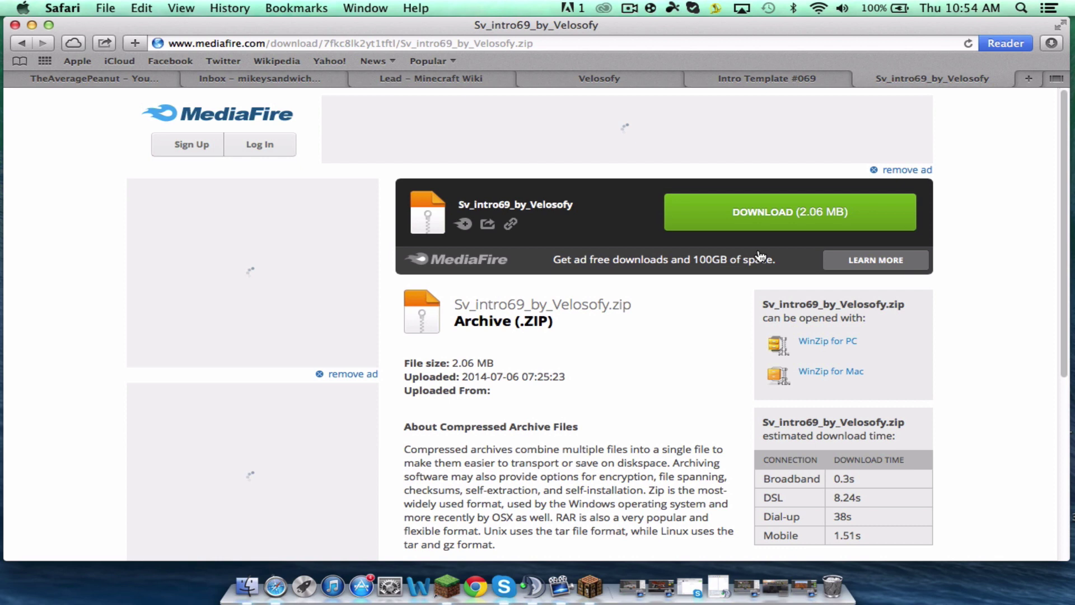
Step: Download the template zip, close the popup, and drag the downloaded folder onto the desktop
left_click(763, 217)
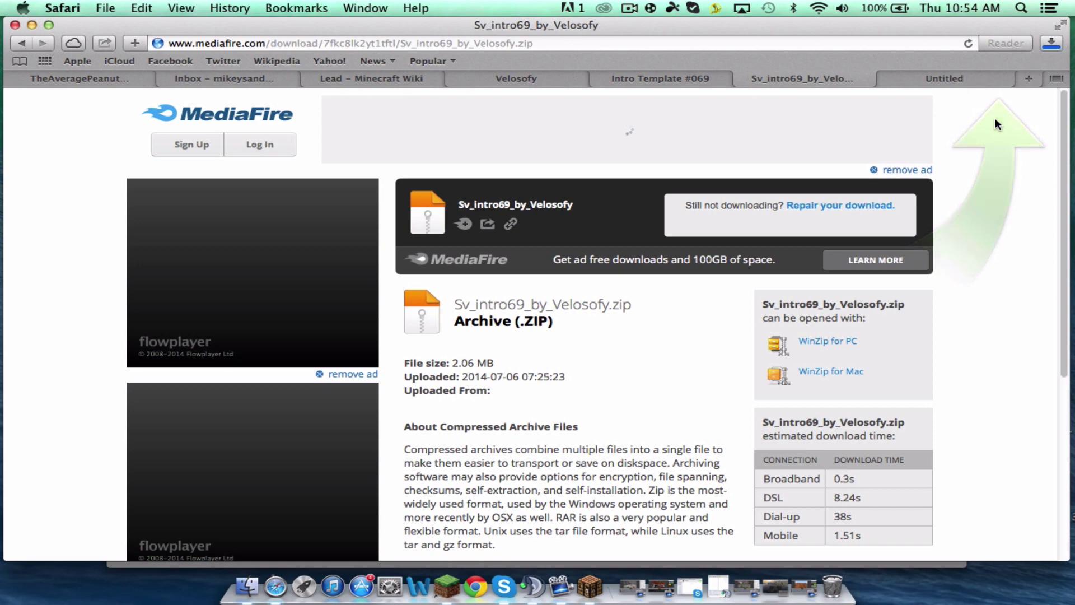
left_click_drag(832, 28, 835, 129)
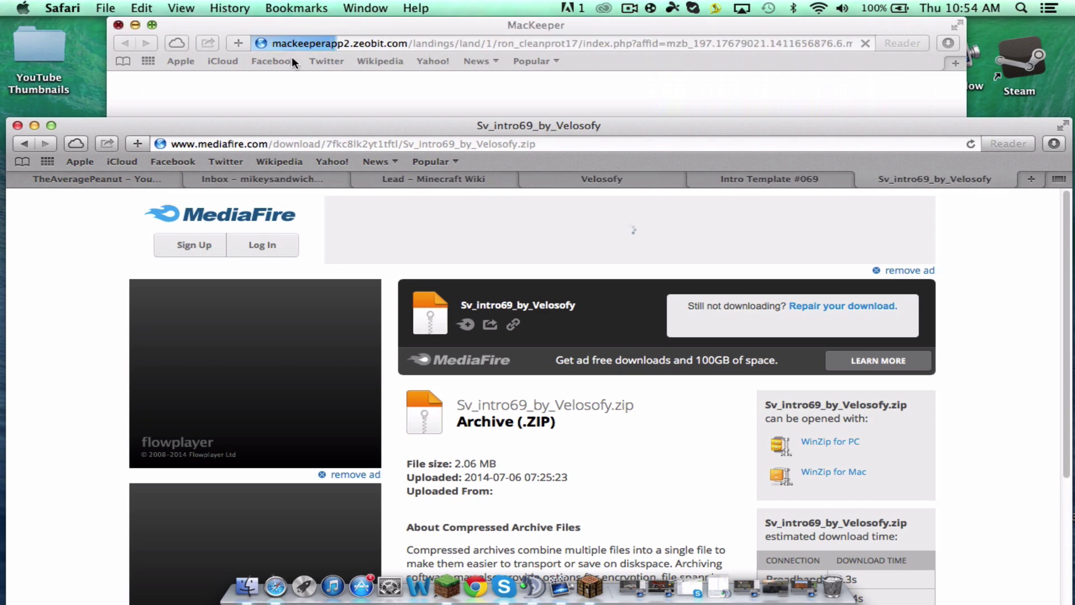
key("super+w")
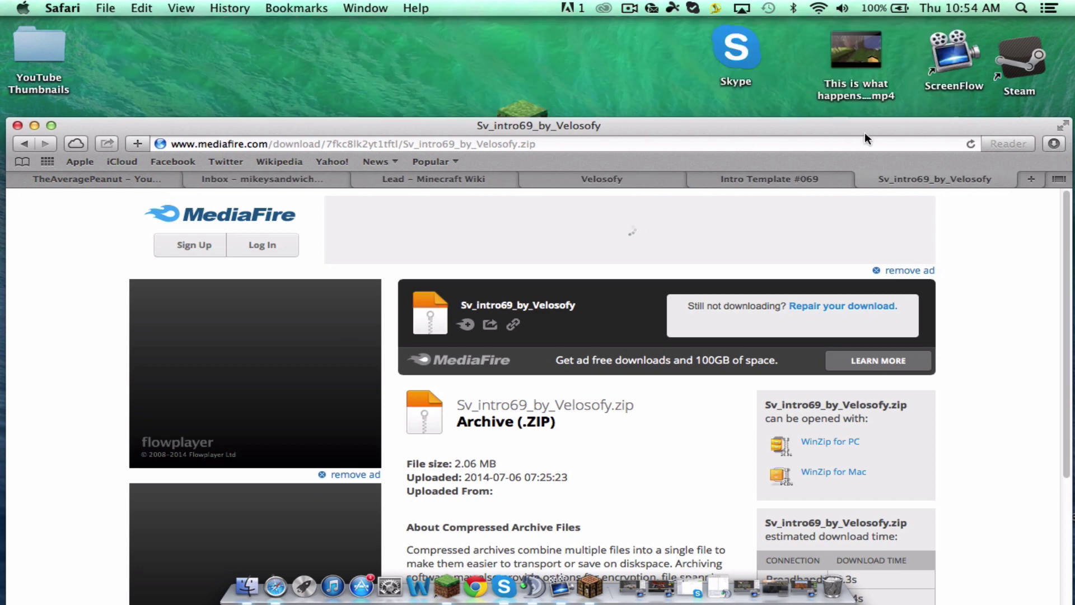
left_click_drag(873, 133, 876, 157)
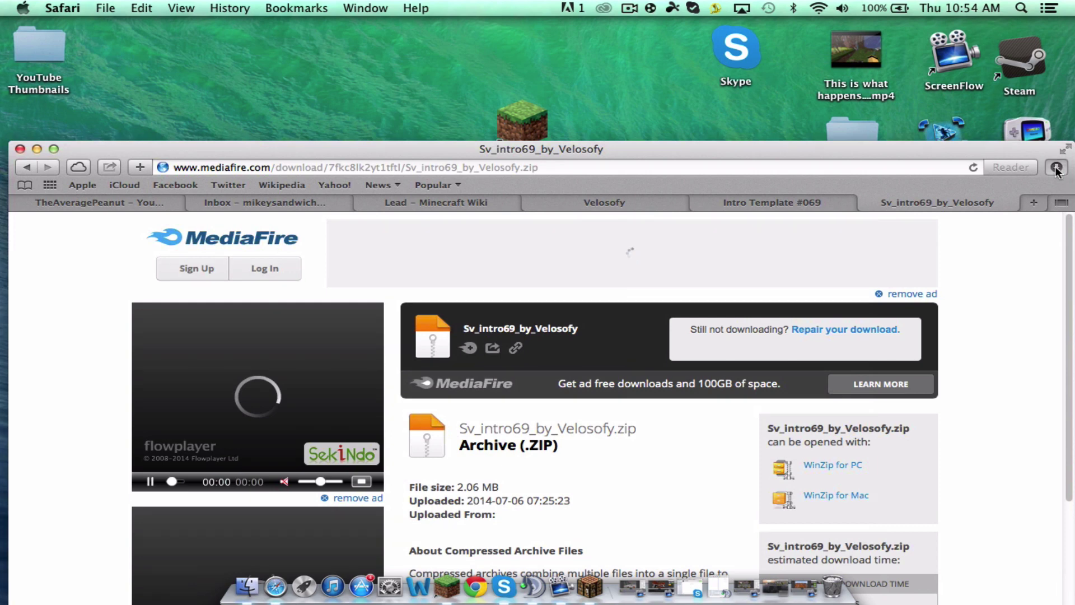
left_click(1056, 167)
left_click_drag(855, 70, 230, 75)
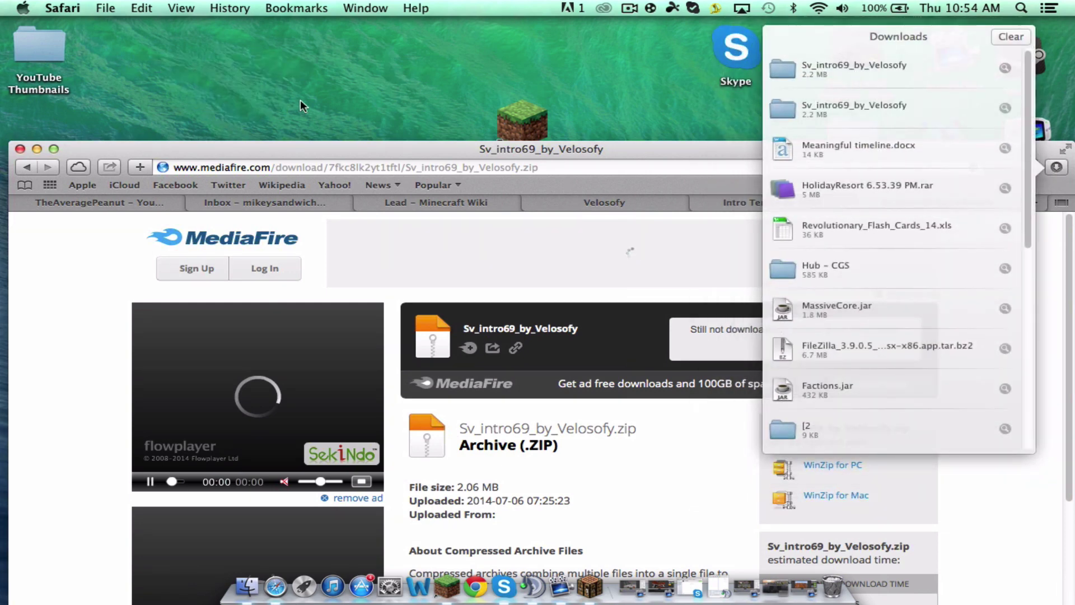
left_click(712, 146)
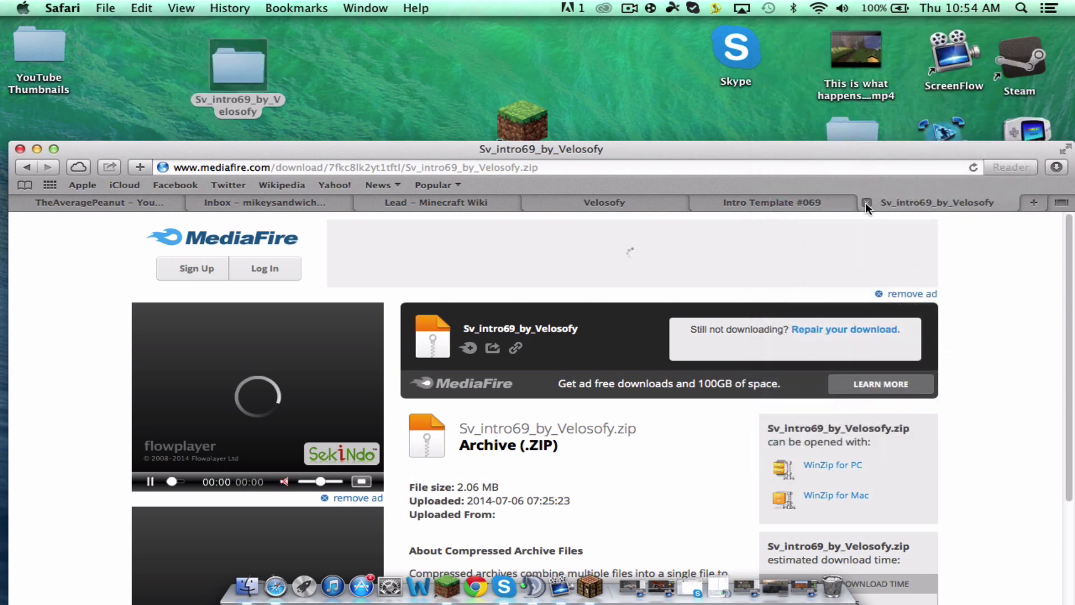
Step: Close the Sv_intro69, Intro Template #069 and Velosofy tabs and minimize the browser
left_click(865, 203)
left_click(833, 202)
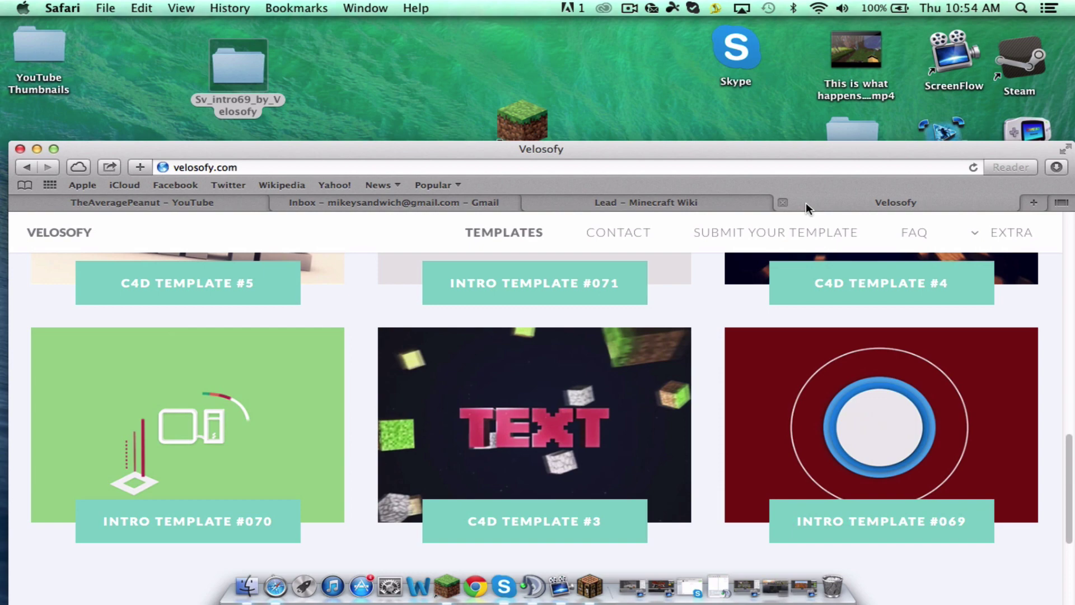
left_click(784, 203)
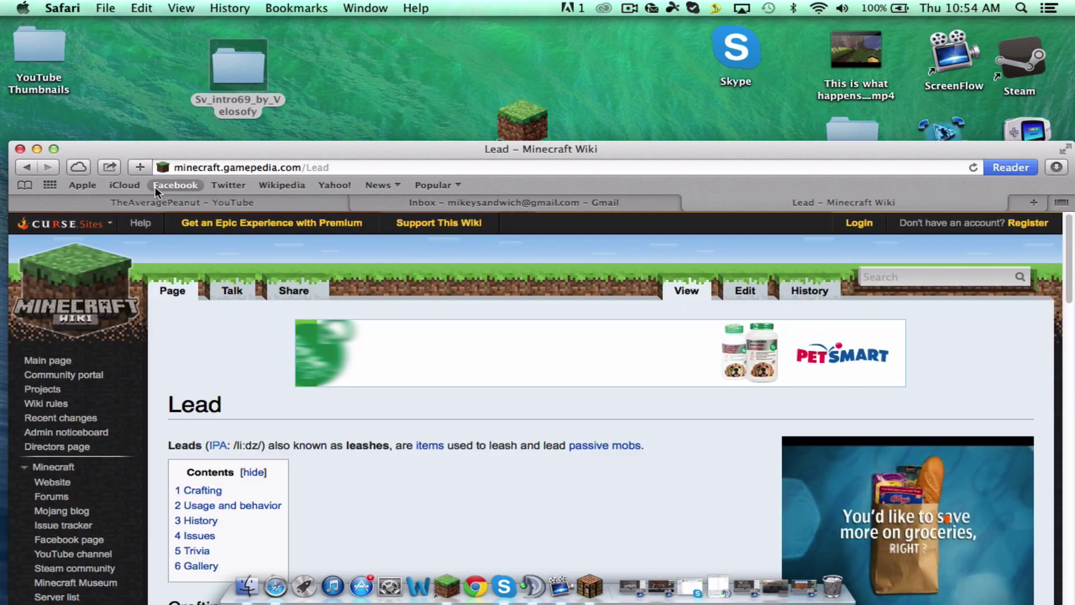
left_click(38, 149)
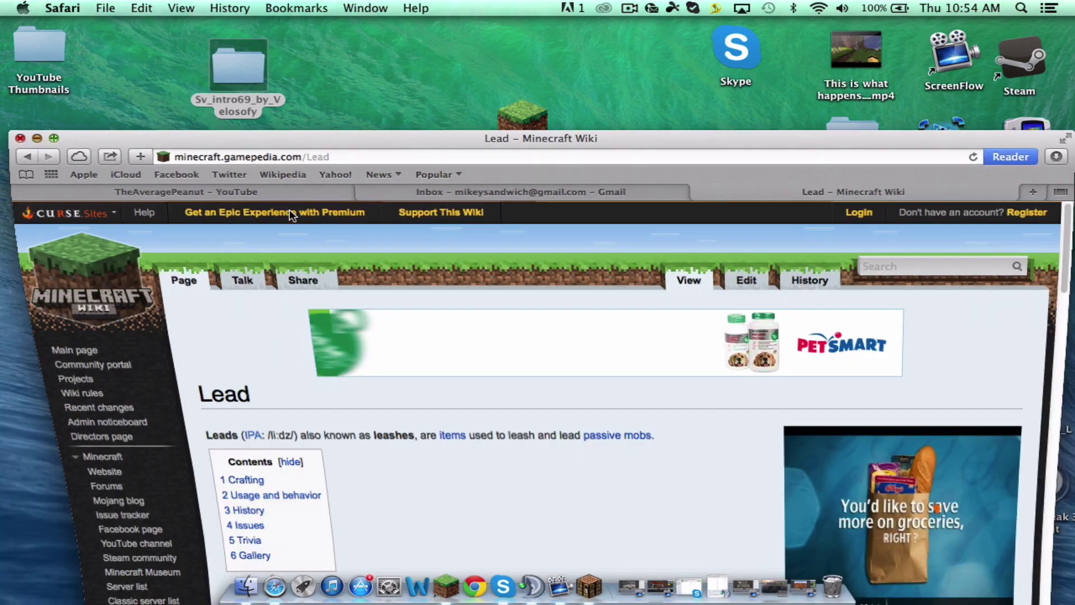
left_click(721, 448)
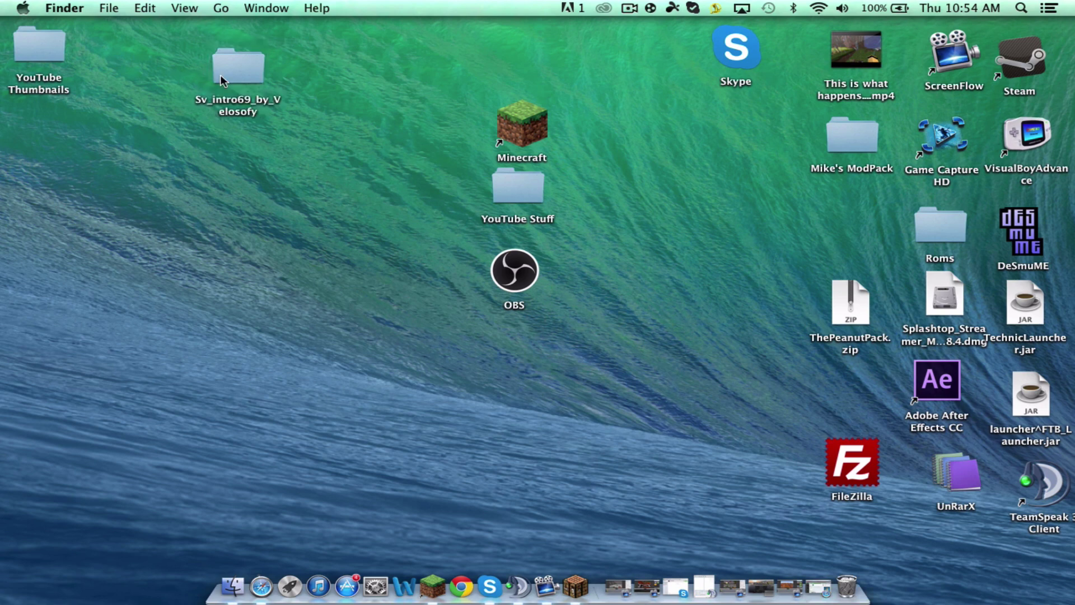
Step: Open Sv_intro69_by_Velosofy > 2dintro69 and copy ClipAndMusic.wmv onto the desktop
left_click_drag(234, 68, 263, 178)
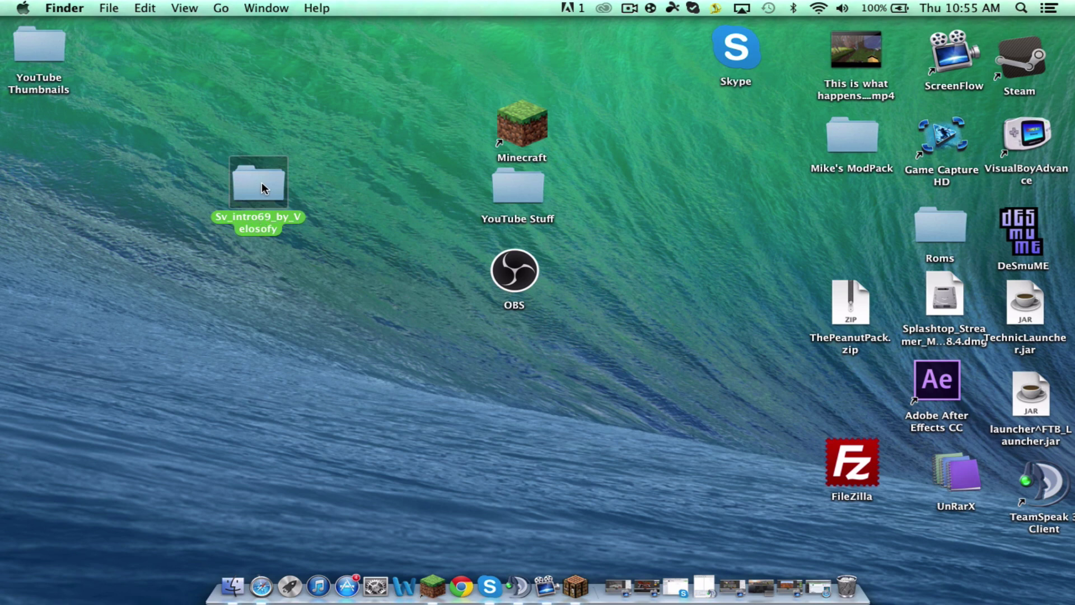
key("super+o")
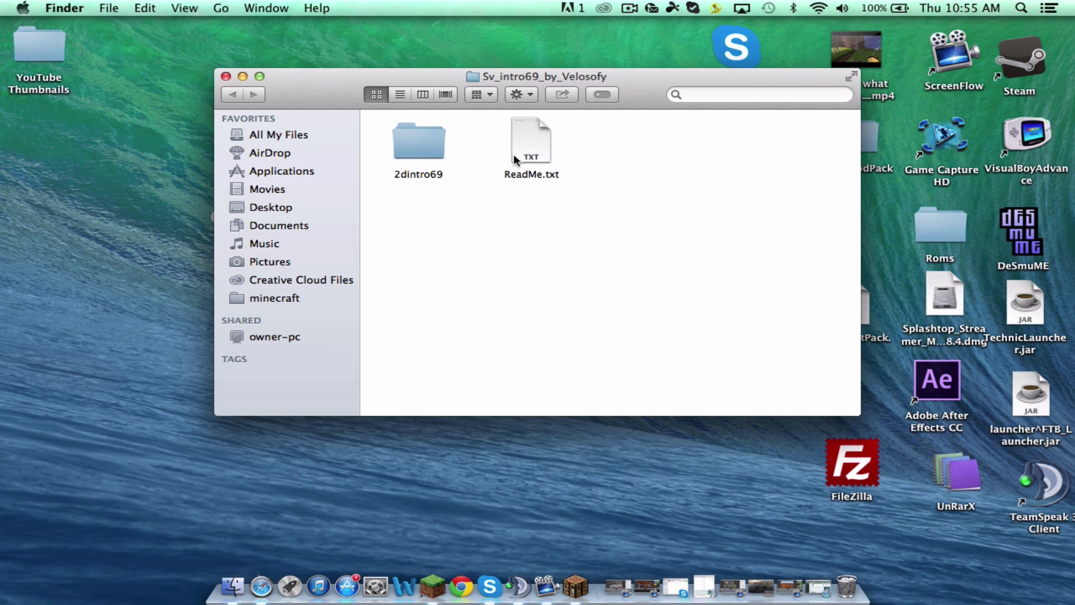
double_click(421, 146)
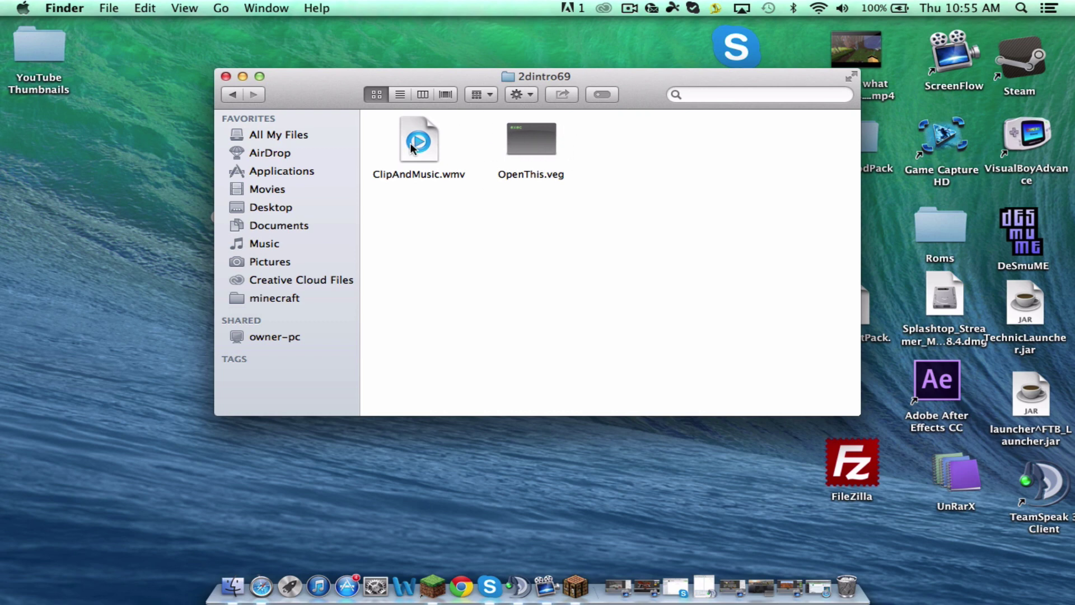
left_click_drag(418, 143, 78, 150)
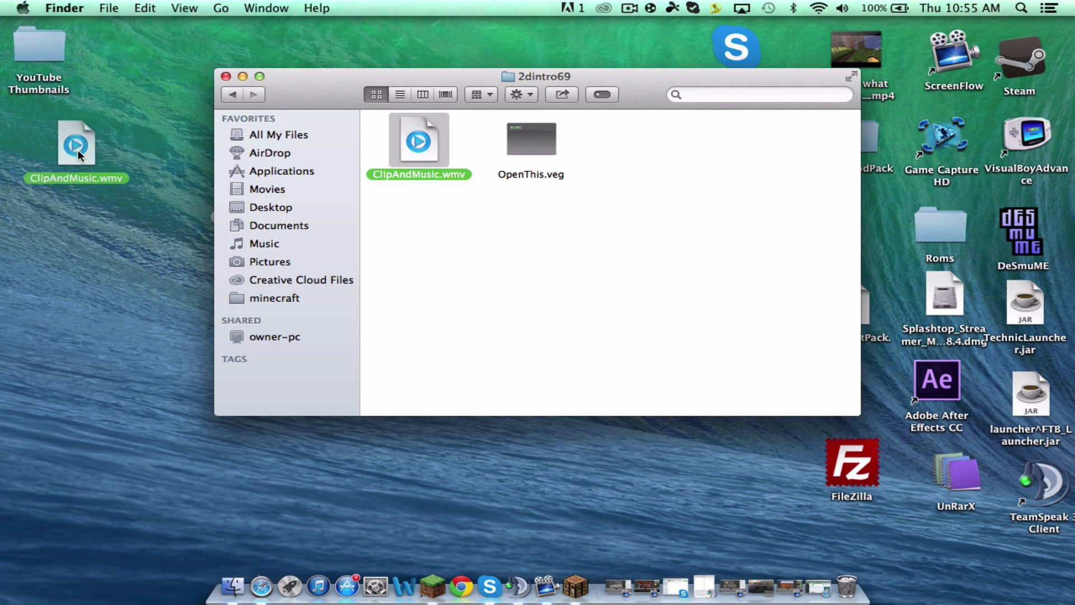
left_click(226, 75)
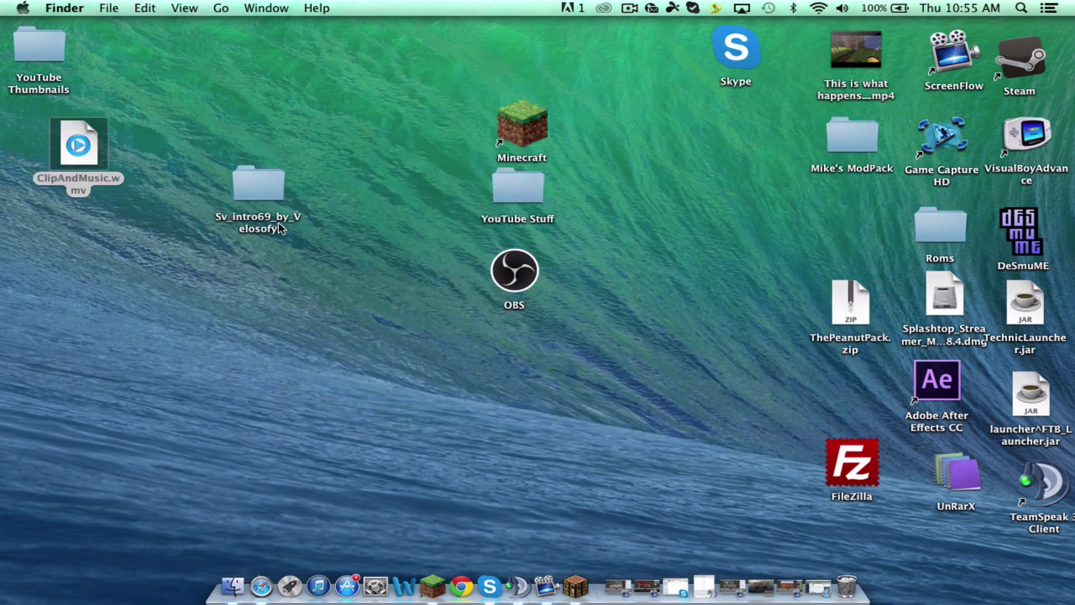
Step: Move the Sv_intro69_by_Velosofy folder to the Trash and reposition ClipAndMusic.wmv
left_click_drag(241, 181, 850, 567)
left_click_drag(243, 186, 848, 577)
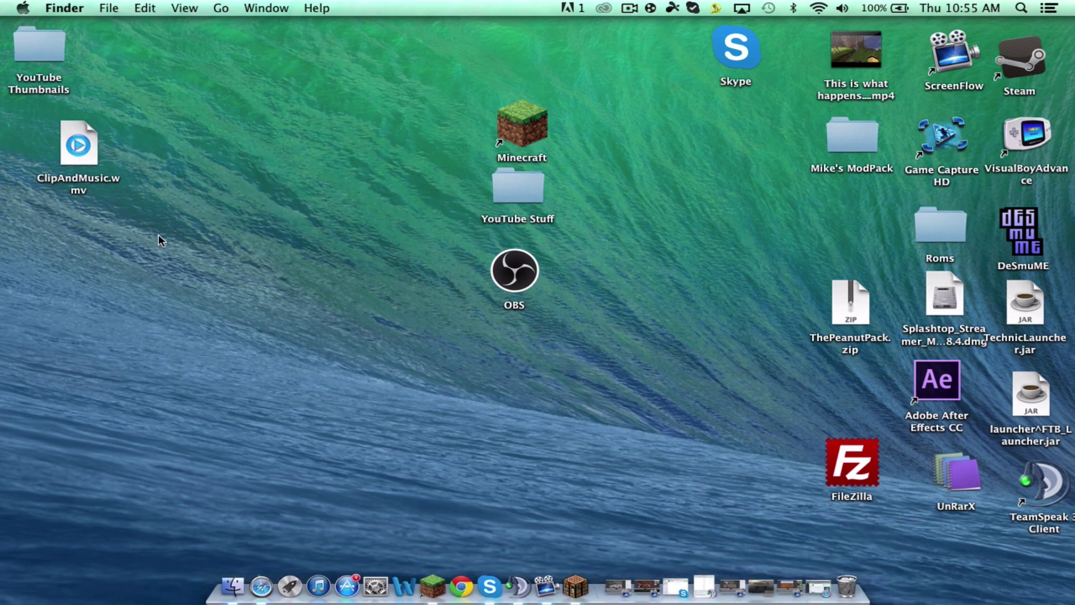
left_click_drag(61, 164, 247, 182)
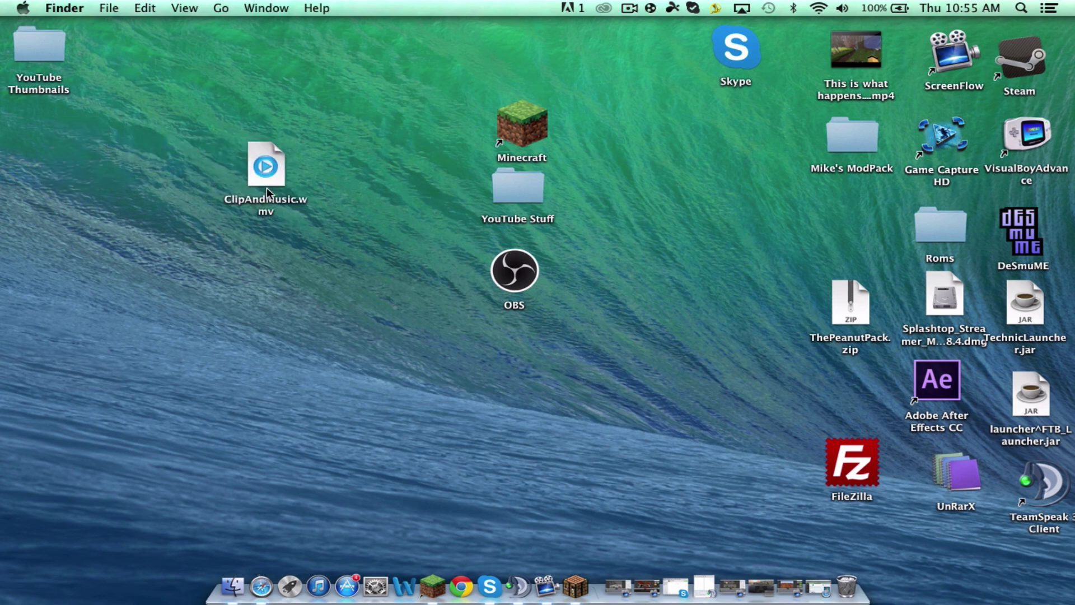
Step: Open ClipAndMusic.wmv in QuickTime twice, dismissing the can't-open error in between
double_click(265, 200)
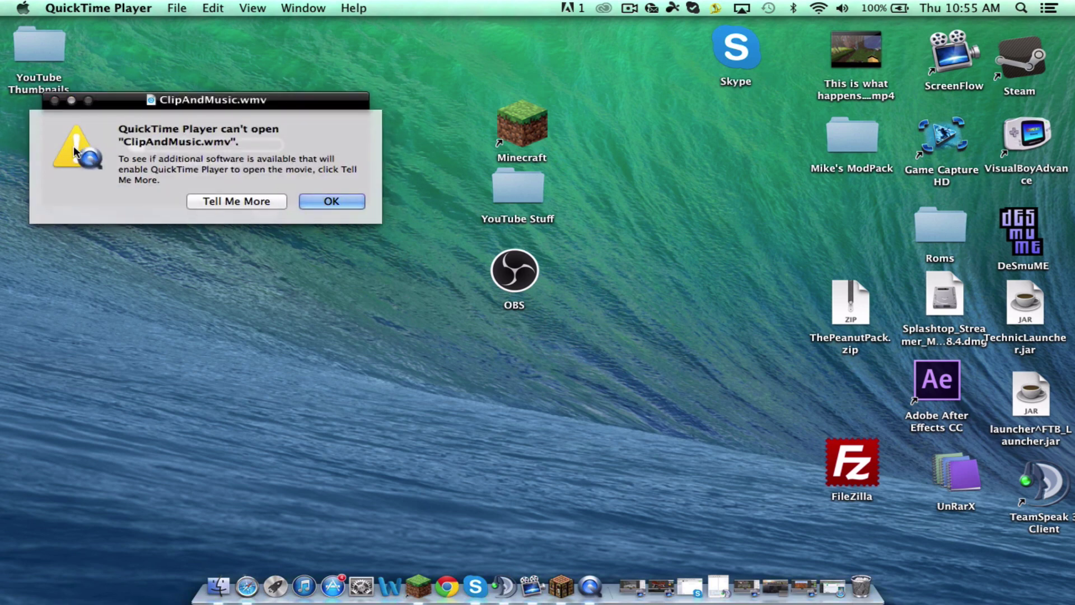
left_click(339, 197)
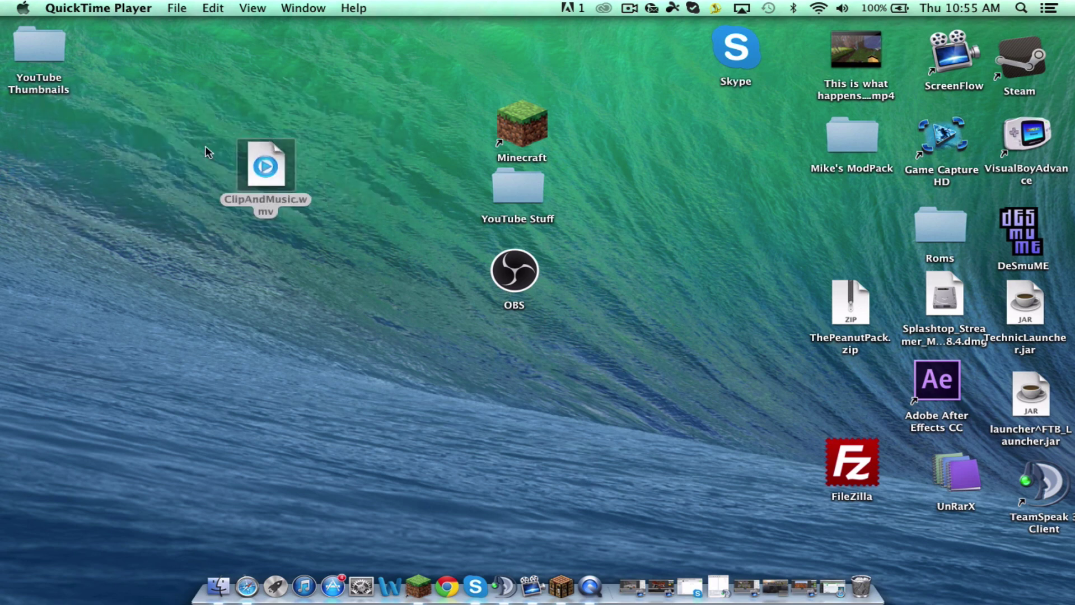
double_click(250, 200)
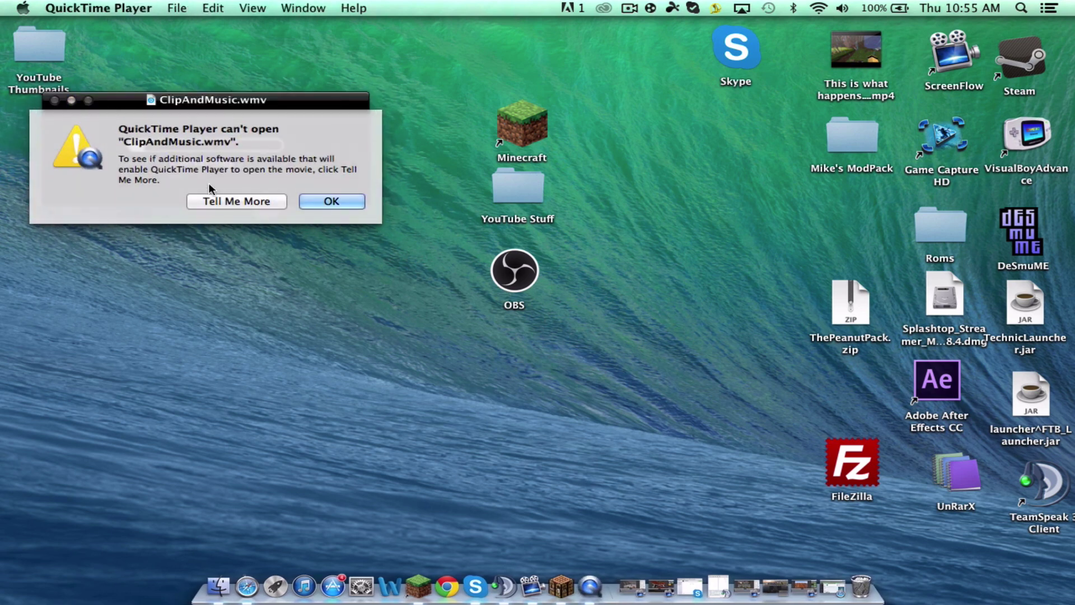
Step: Dismiss QuickTime's error, move the ClipAndMusic.wmv icon lower, and launch the App Store
left_click(245, 191)
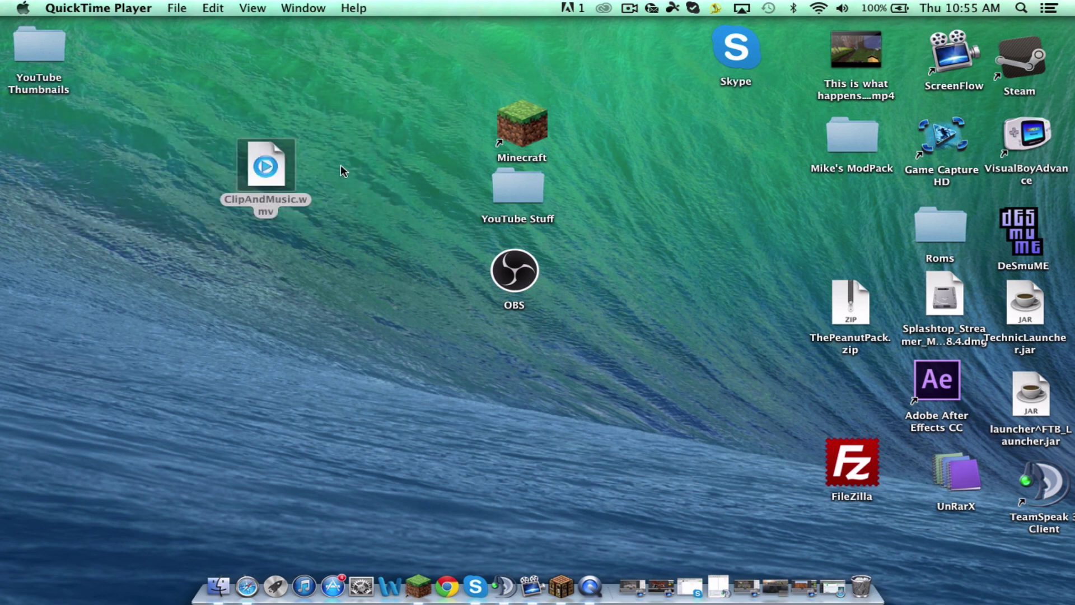
left_click_drag(279, 169, 312, 224)
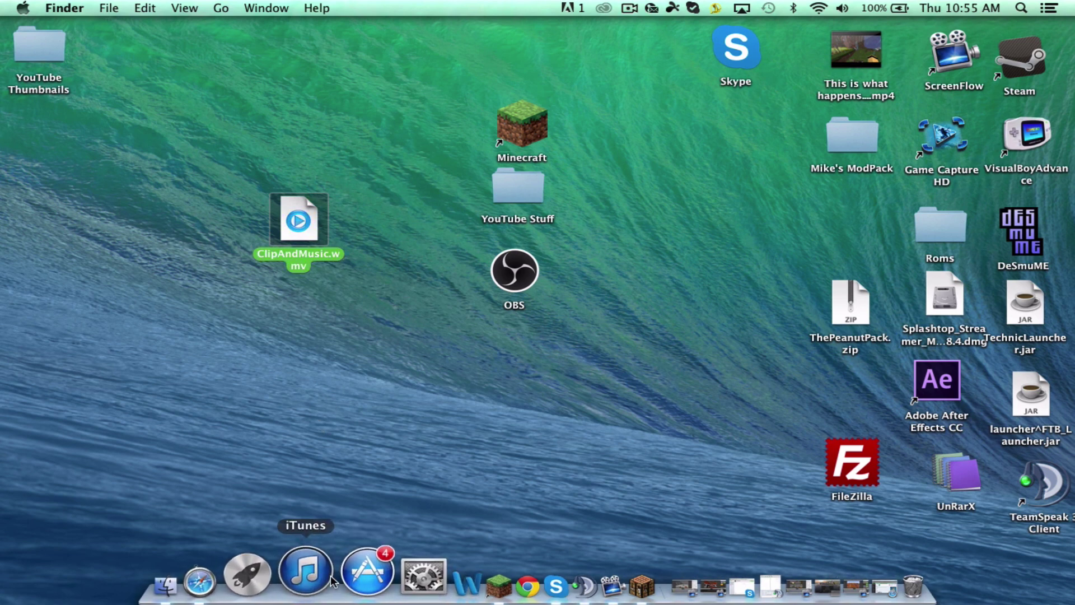
left_click(346, 572)
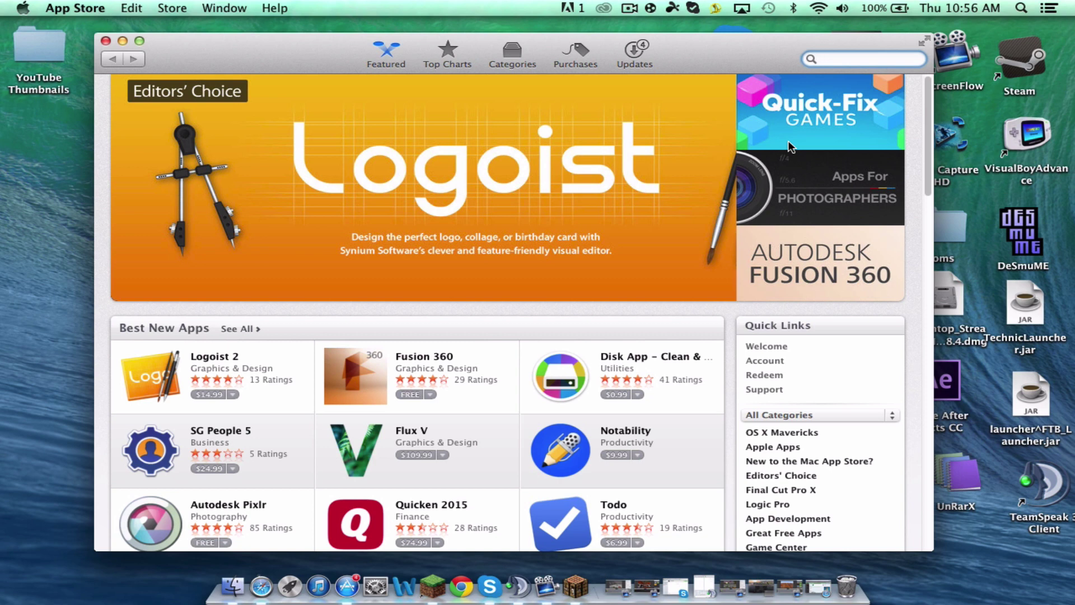
Step: Search the App Store for 'video converter' and open Total Video Converter Lite
type("vid")
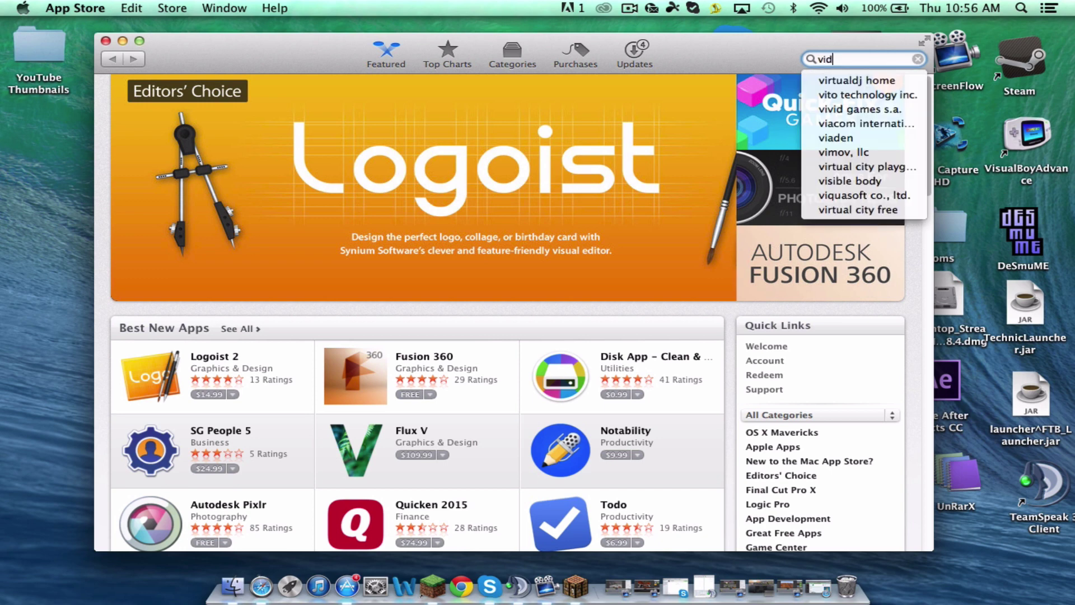
type("eo converter")
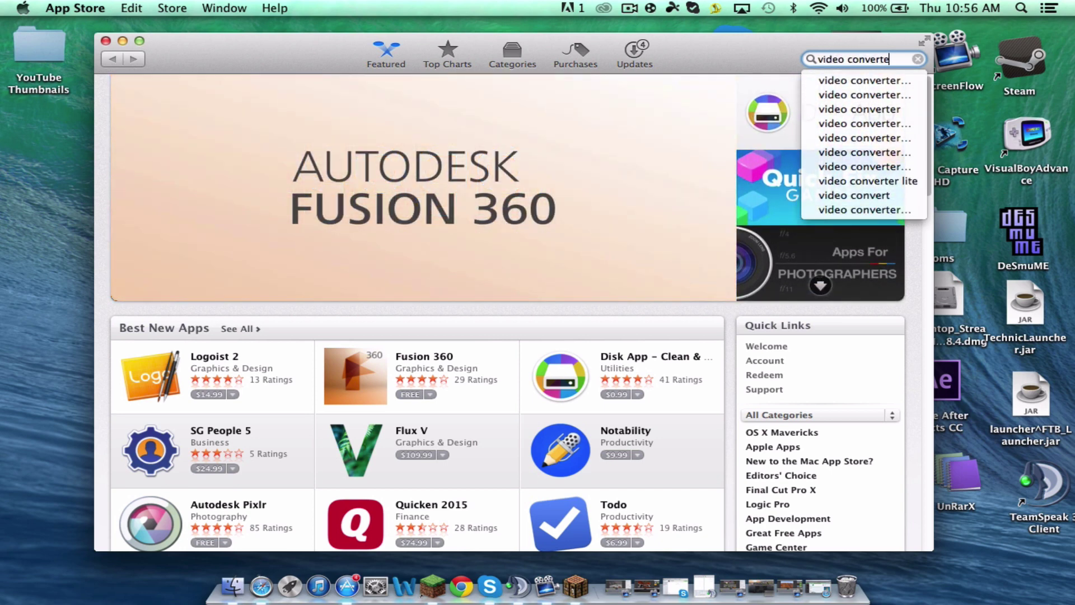
key("Return")
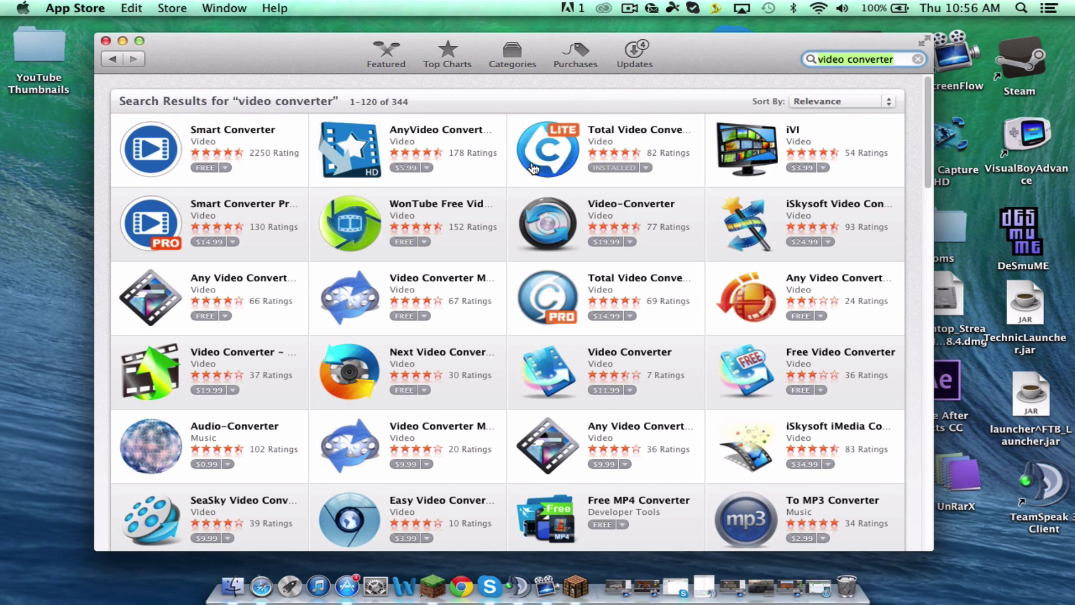
left_click(616, 130)
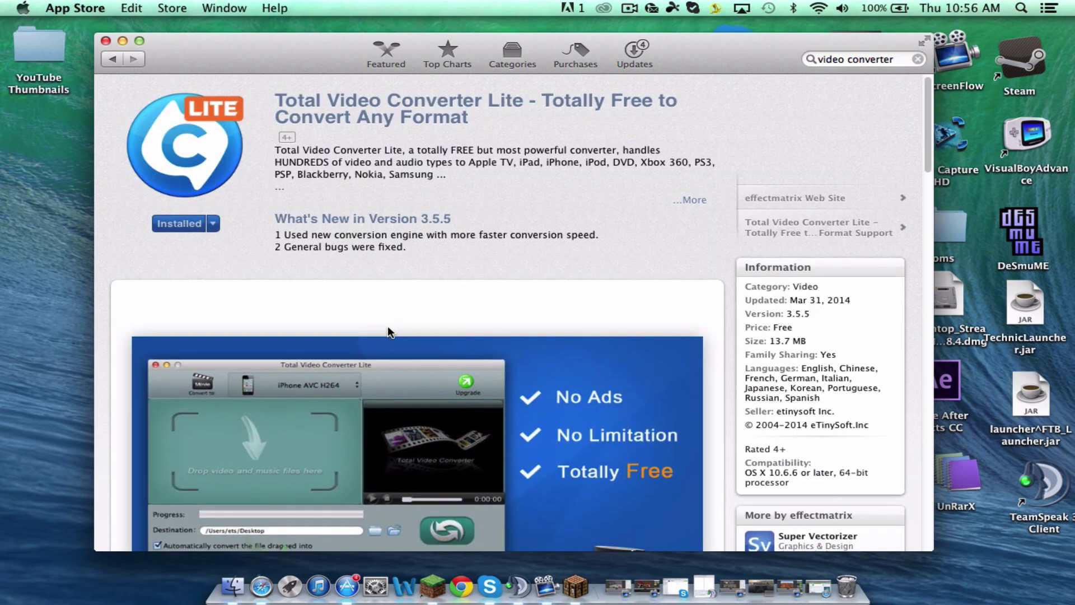
Step: Browse Total Video Converter Lite's page and screenshots, then close the App Store
scroll(392, 336, "down", 5)
scroll(476, 370, "down", 5)
scroll(537, 358, "up", 2)
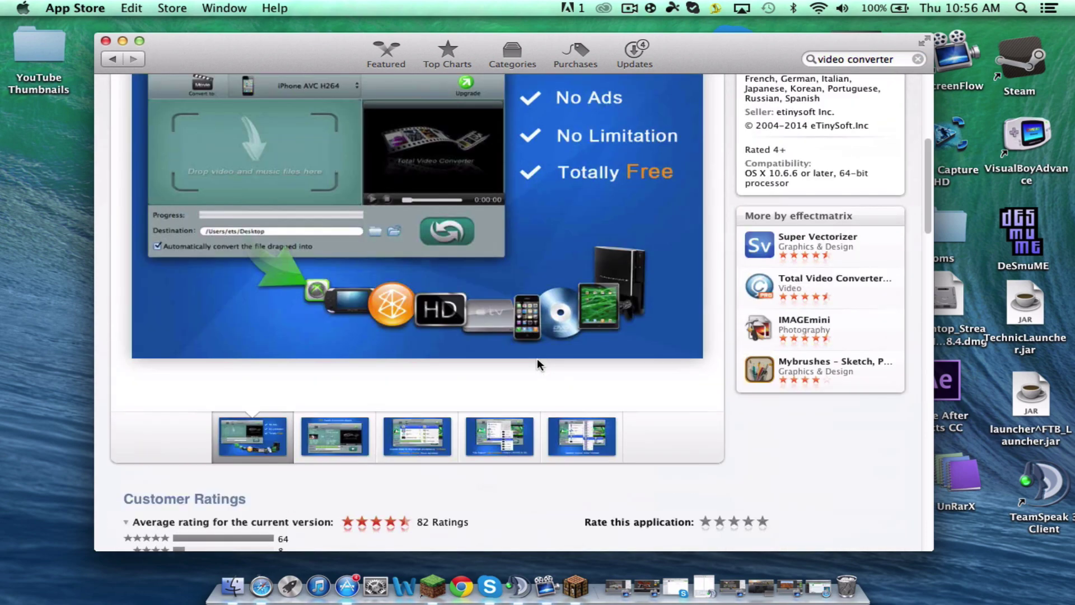
scroll(504, 369, "down", 10)
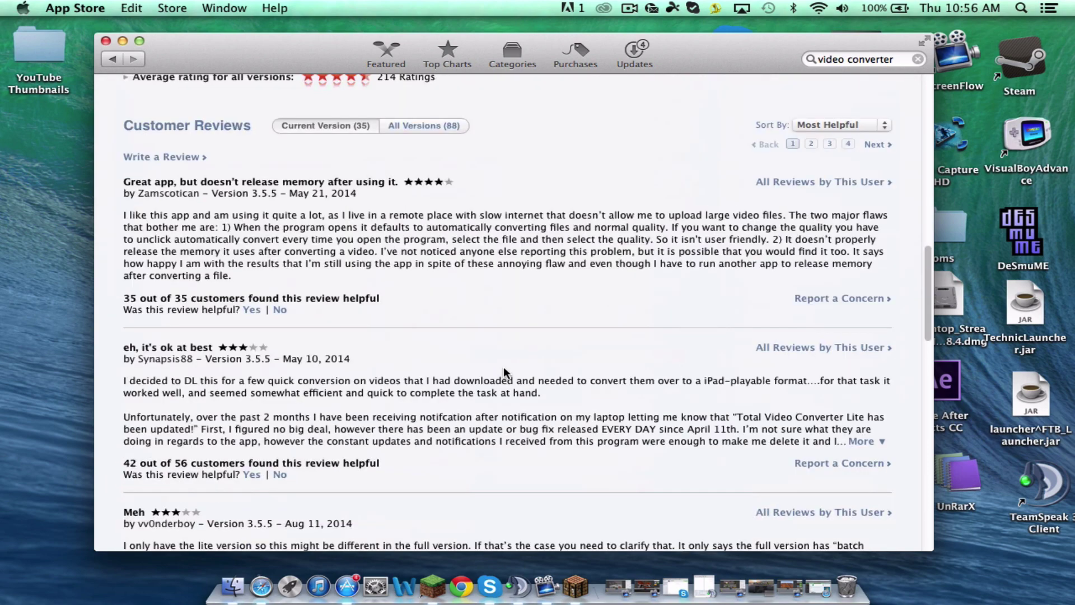
scroll(503, 366, "up", 8)
scroll(504, 365, "down", 1)
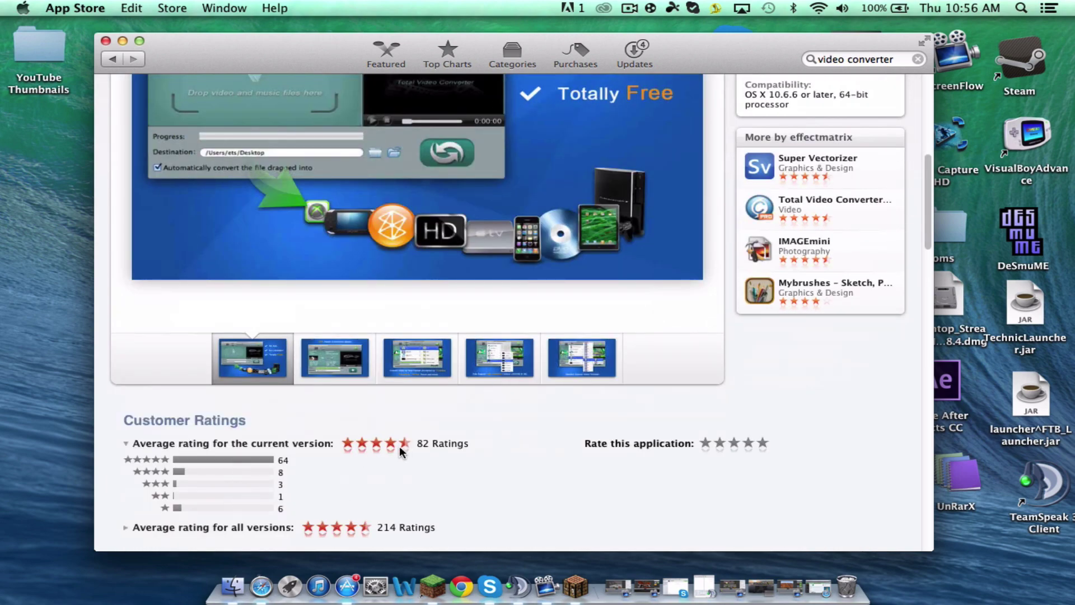
left_click(417, 357)
scroll(224, 252, "up", 1)
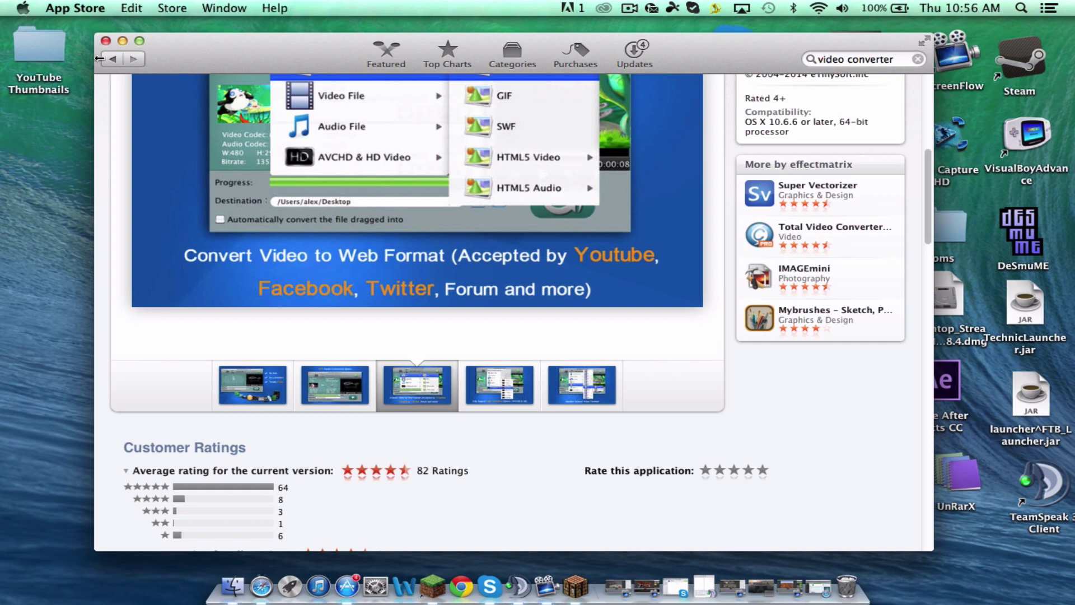
left_click(105, 41)
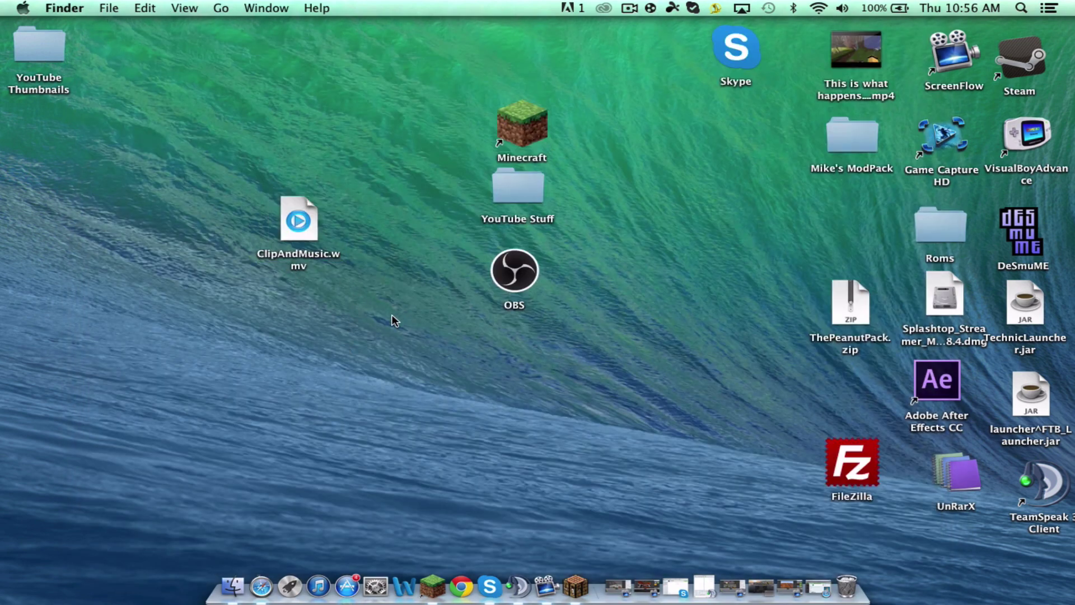
Step: Launch Total Video Converter Lite and load ClipAndMusic.wmv into it
left_click(291, 586)
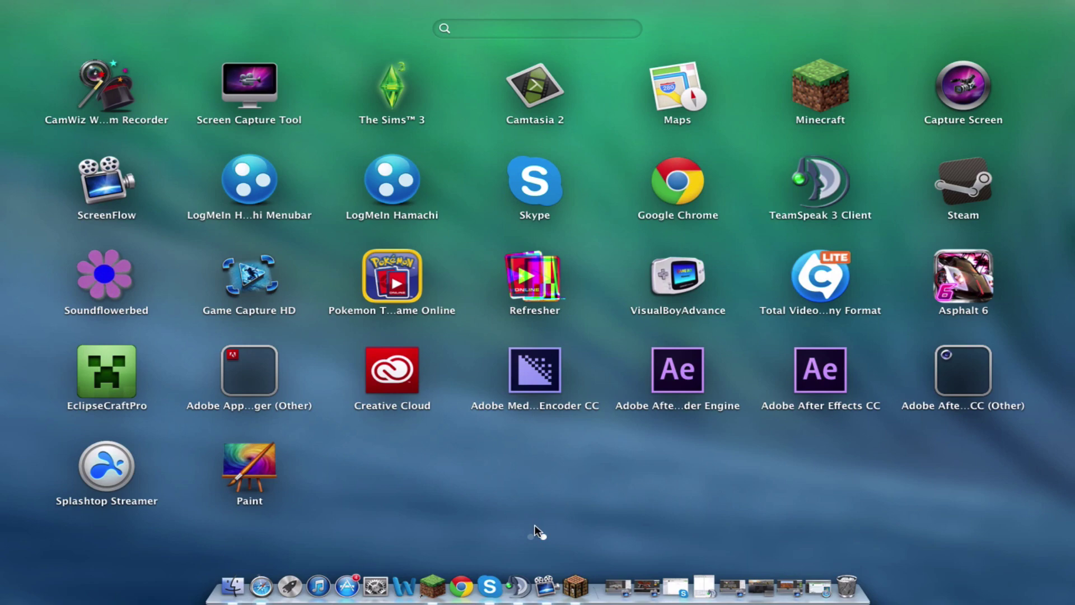
left_click(853, 303)
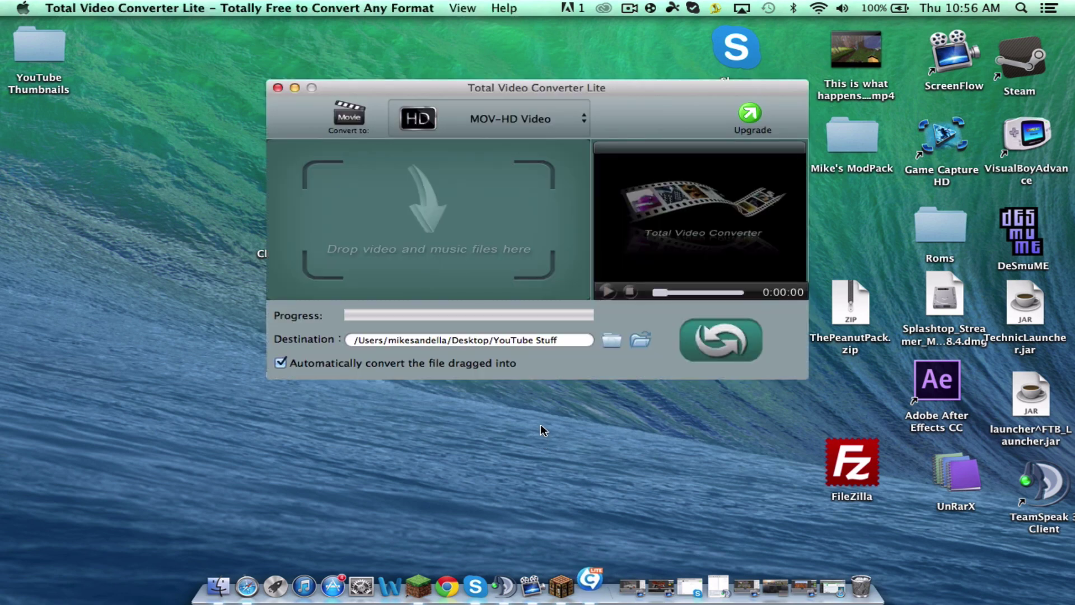
left_click_drag(538, 85, 692, 173)
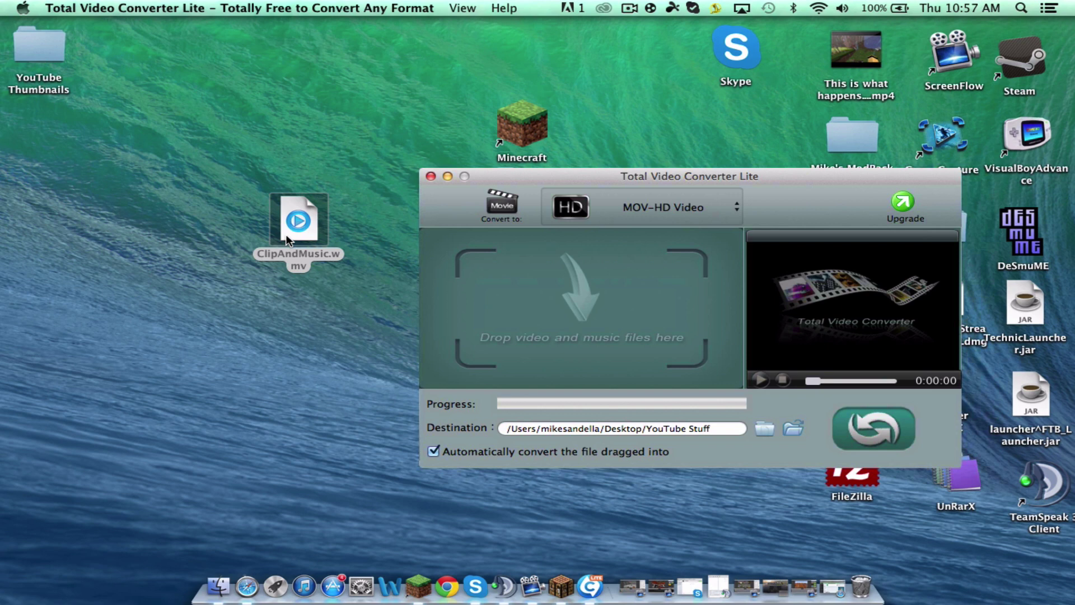
left_click_drag(286, 235, 581, 314)
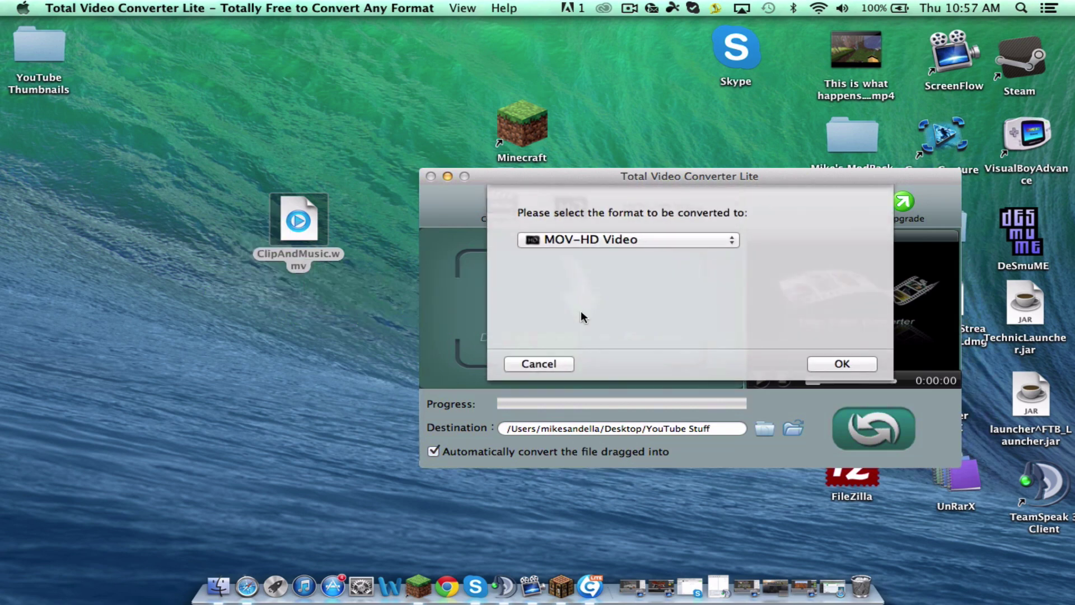
Step: Convert to MOV-HD Video, move ClipAndMusic.mov to the desktop, and close the converter
left_click(674, 240)
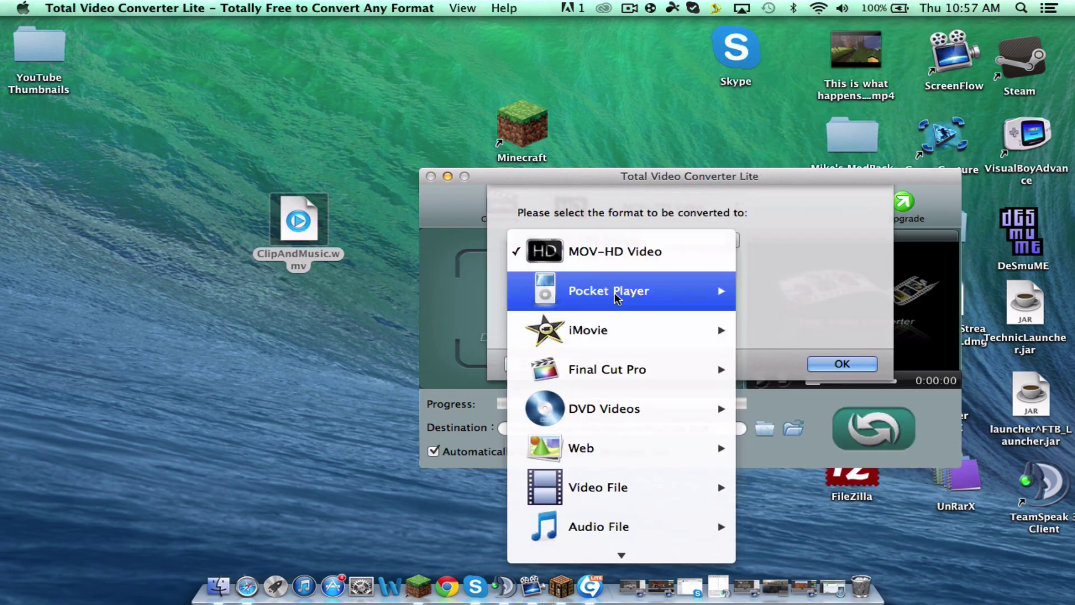
left_click(620, 251)
key("Return")
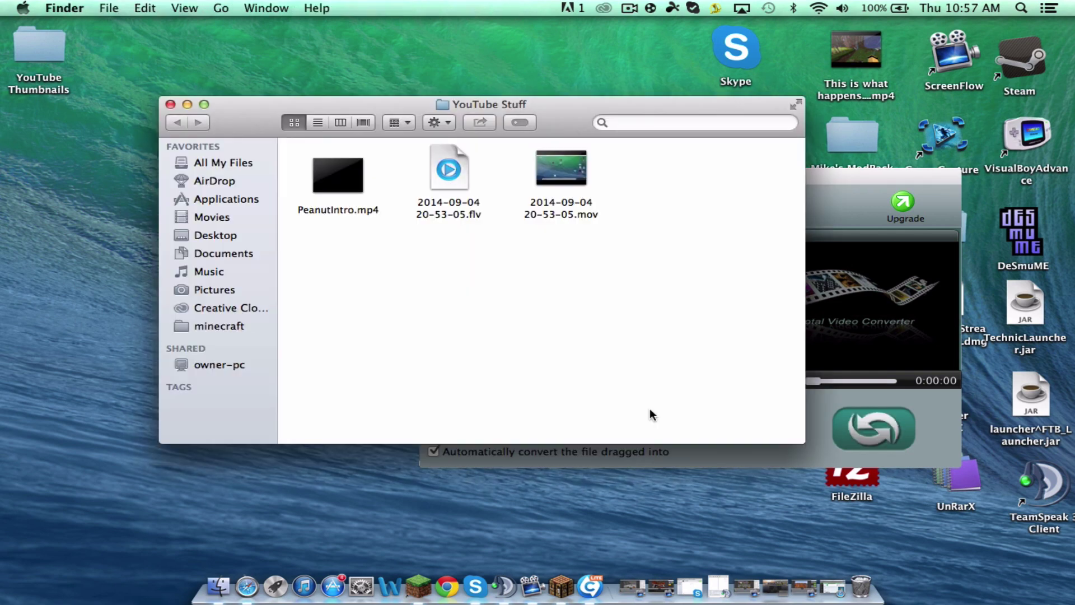
left_click_drag(681, 178, 310, 45)
left_click(170, 104)
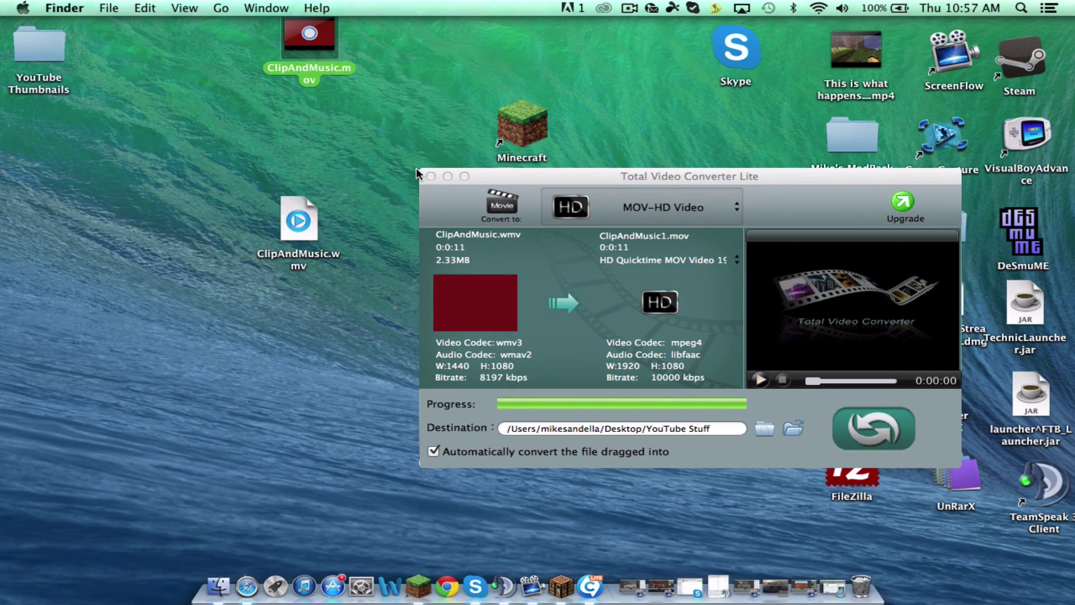
left_click(510, 169)
left_click(431, 176)
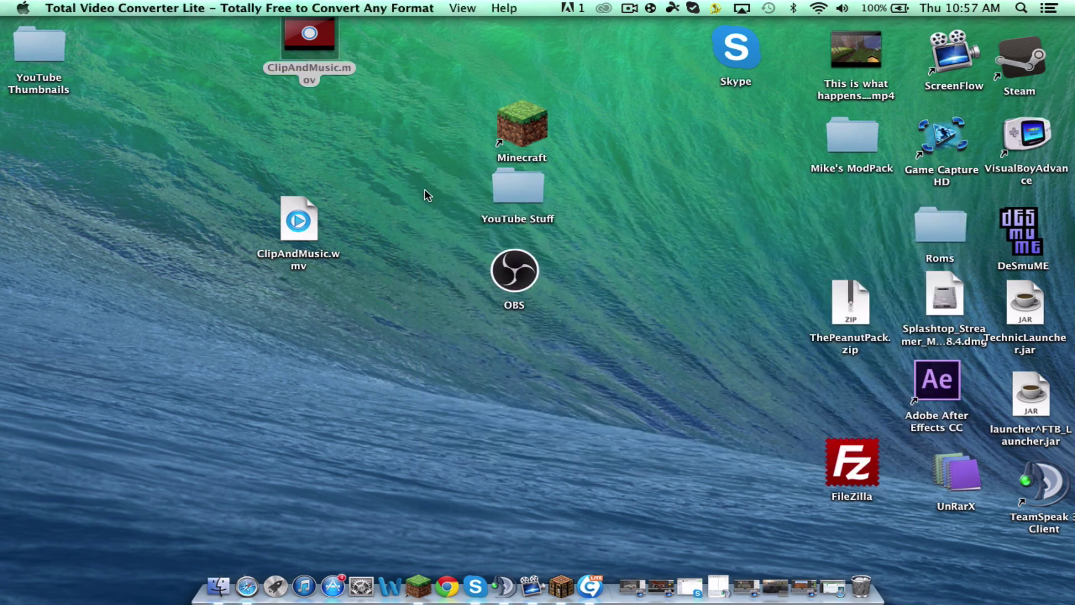
Step: Trash ClipAndMusic.wmv, reposition ClipAndMusic.mov, and preview it in QuickTime
left_click_drag(298, 221, 863, 580)
left_click_drag(301, 70, 275, 258)
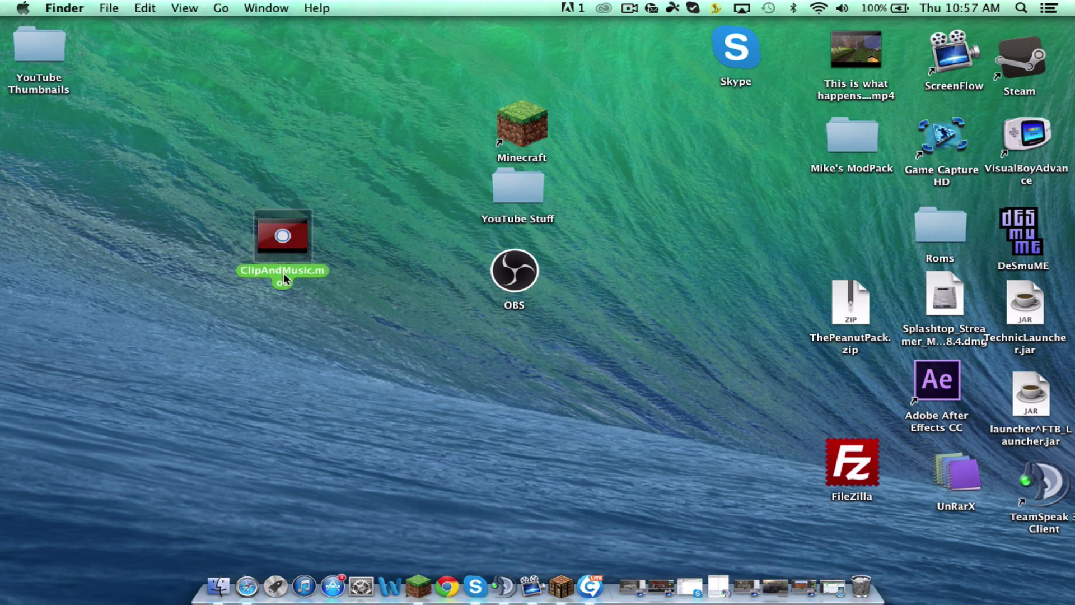
double_click(283, 274)
Step: Launch ScreenFlow and create a new empty 1280×720 document
left_click(957, 63)
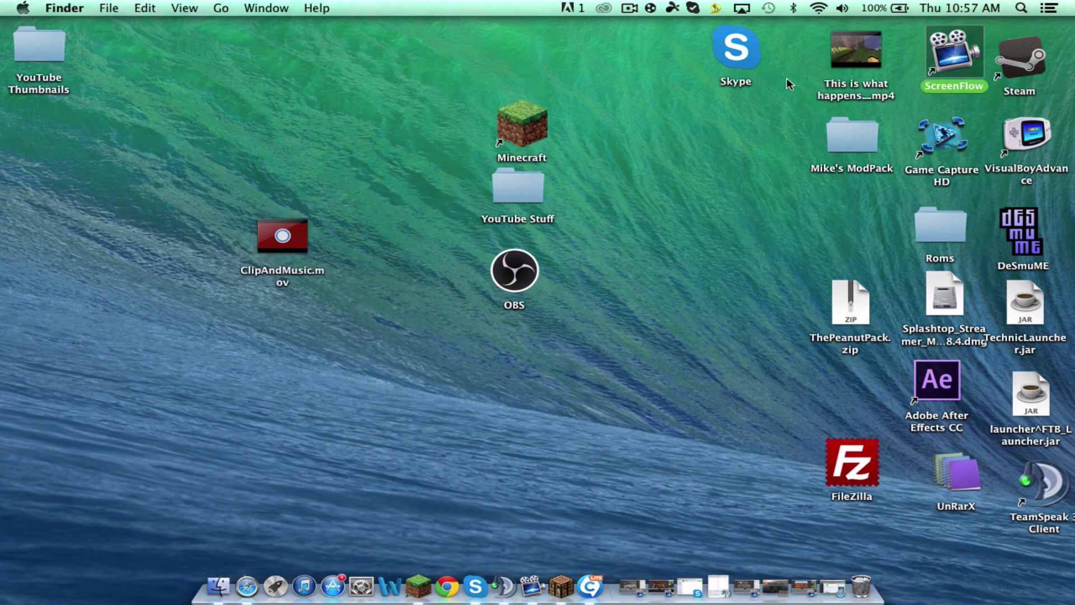
double_click(965, 42)
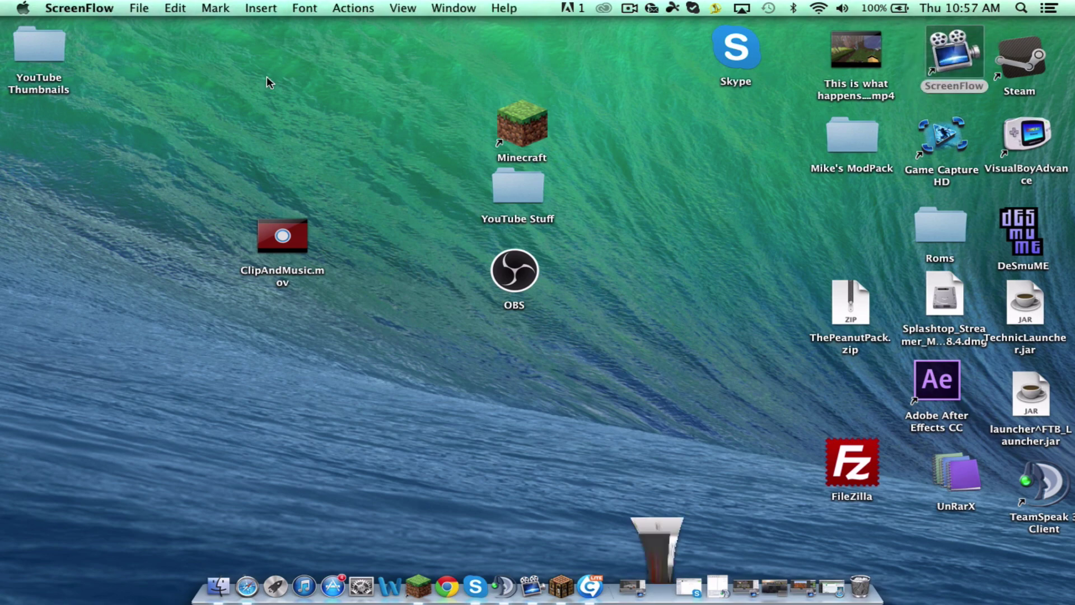
left_click(30, 27)
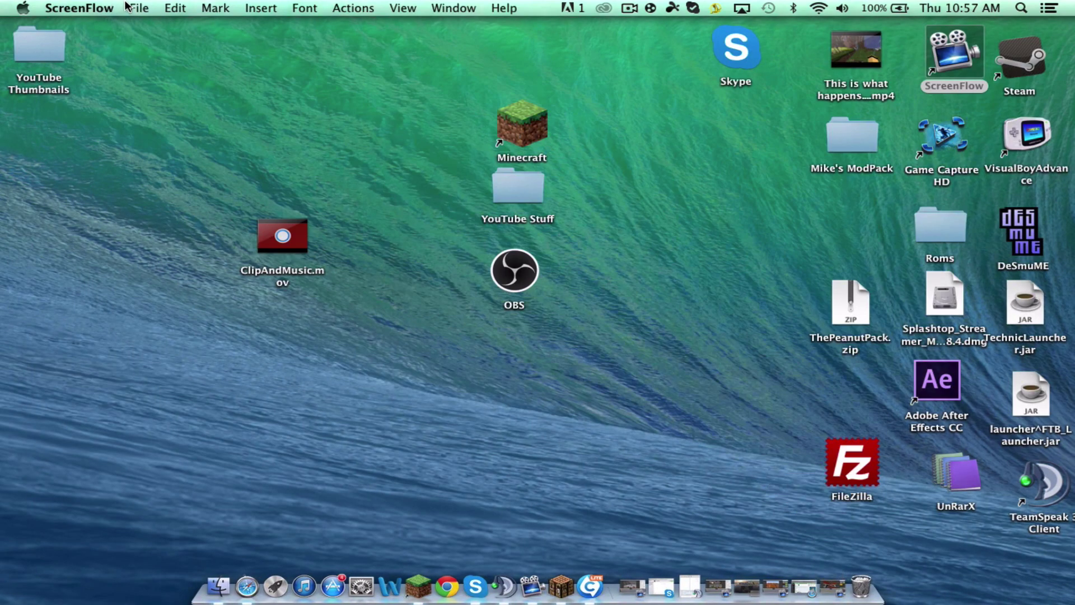
left_click(139, 8)
left_click(164, 40)
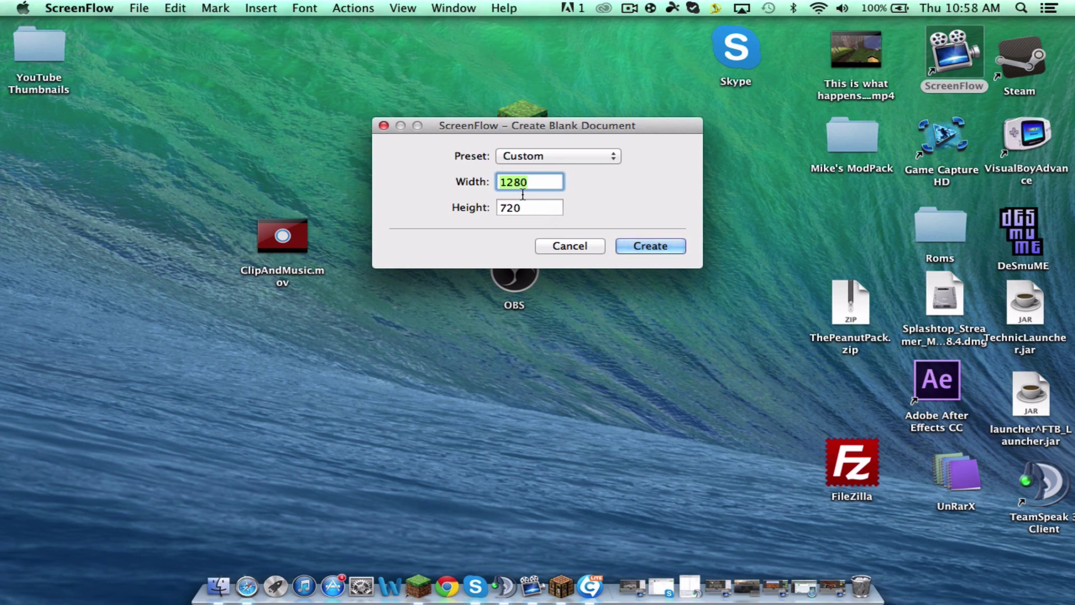
left_click(640, 247)
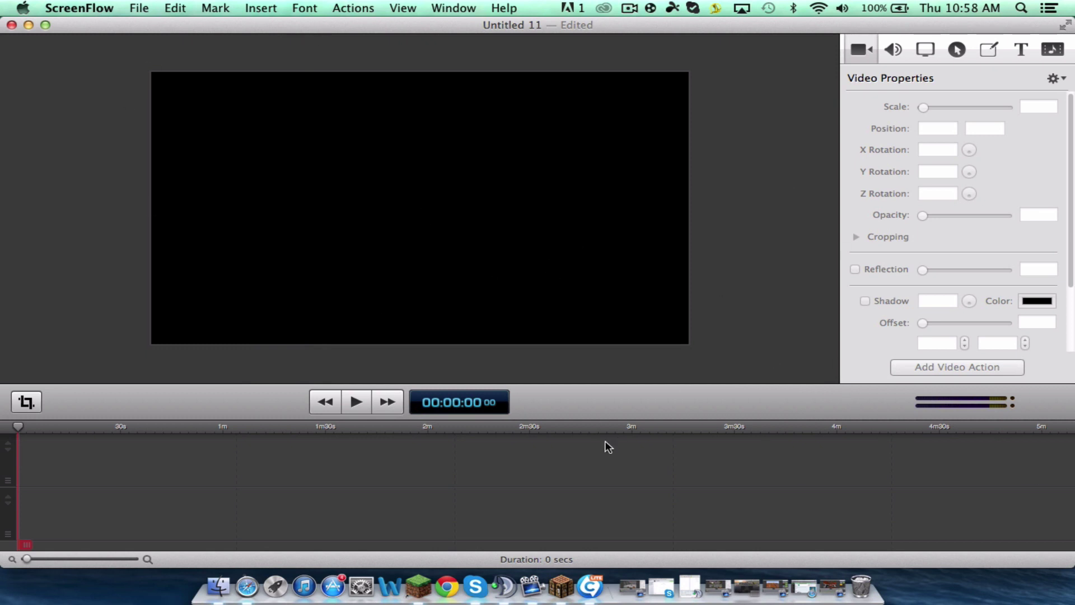
Step: Import ClipAndMusic.mov from the Desktop into the media library and place it at the timeline start
left_click(1052, 50)
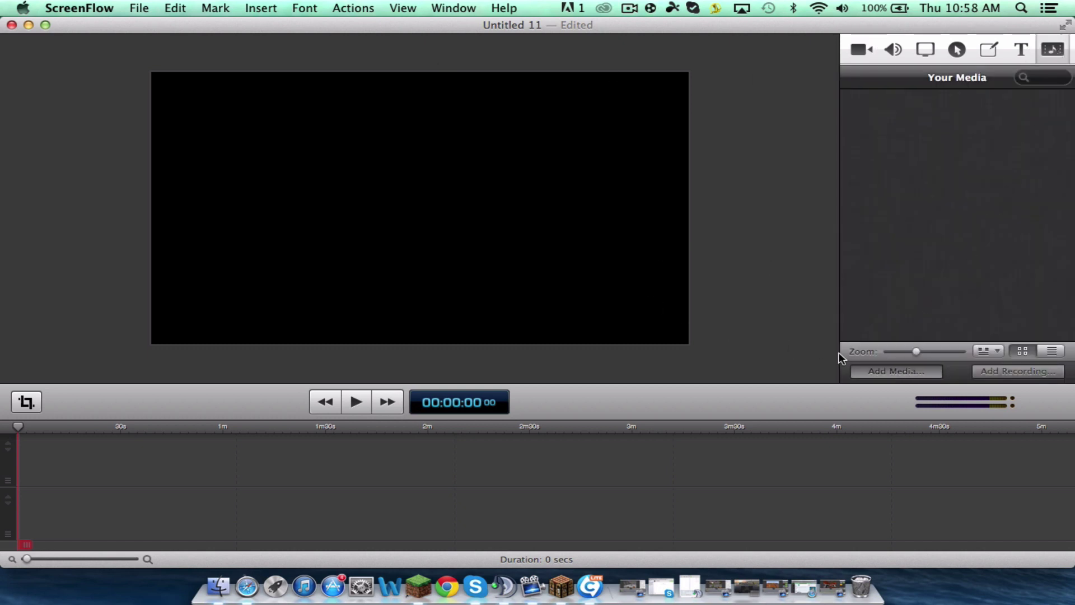
key("super+shift+a")
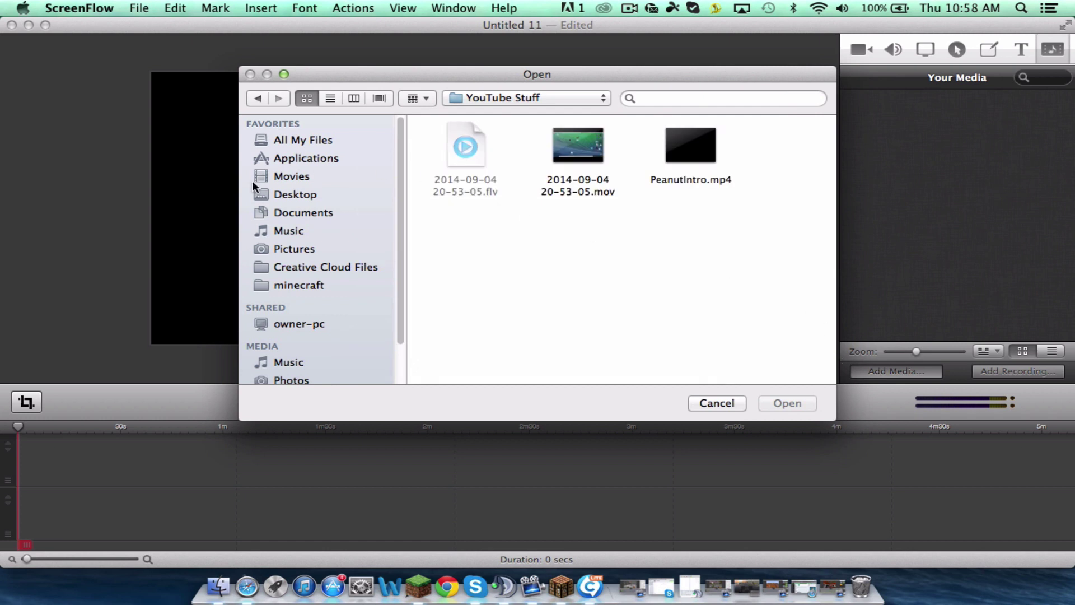
left_click(298, 195)
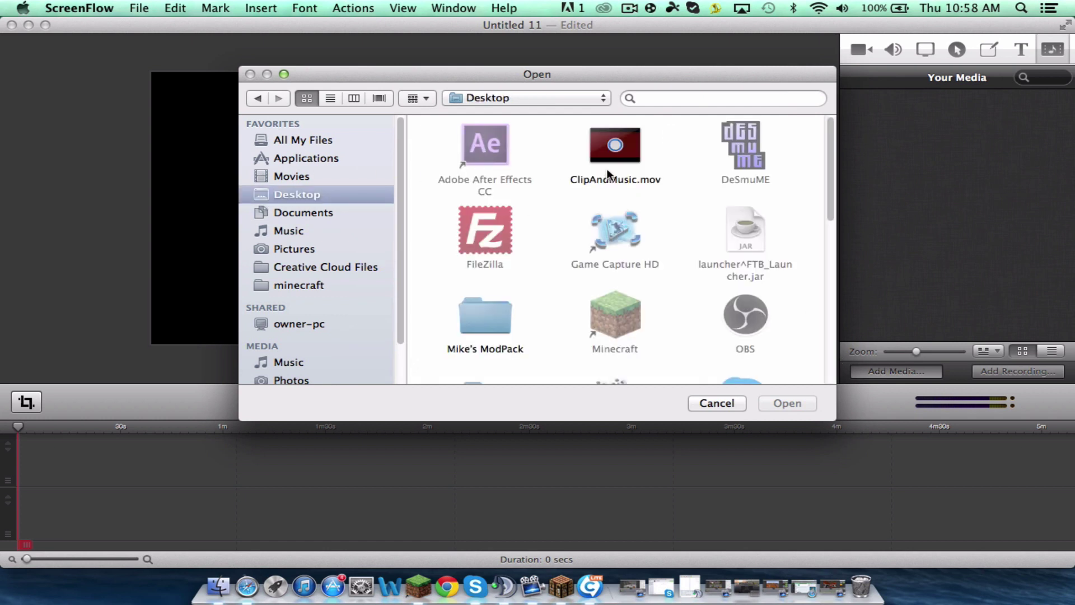
left_click(610, 147)
left_click(788, 404)
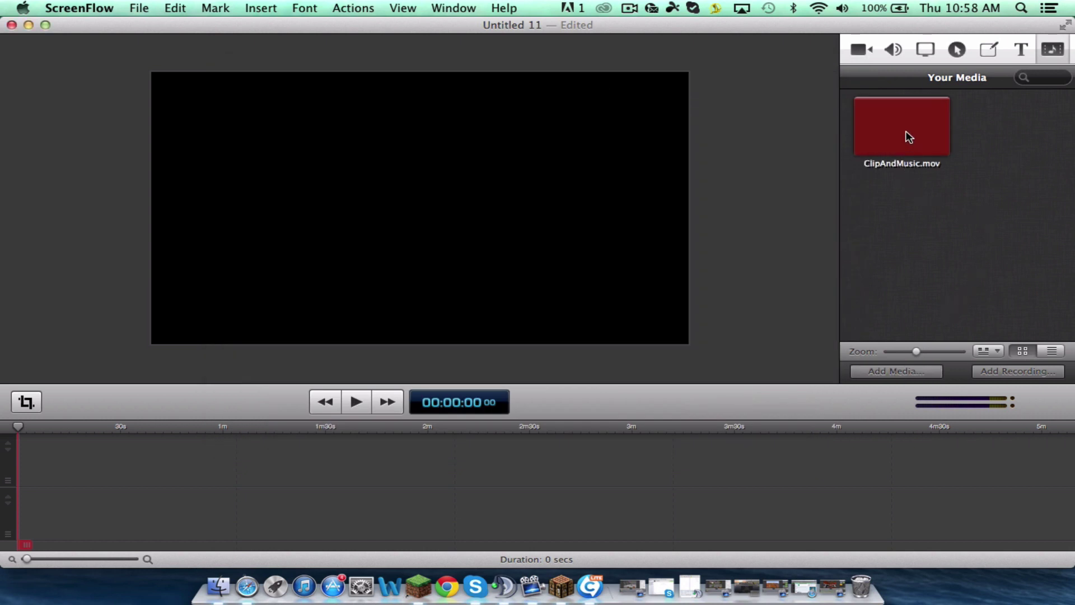
left_click_drag(909, 137, 30, 464)
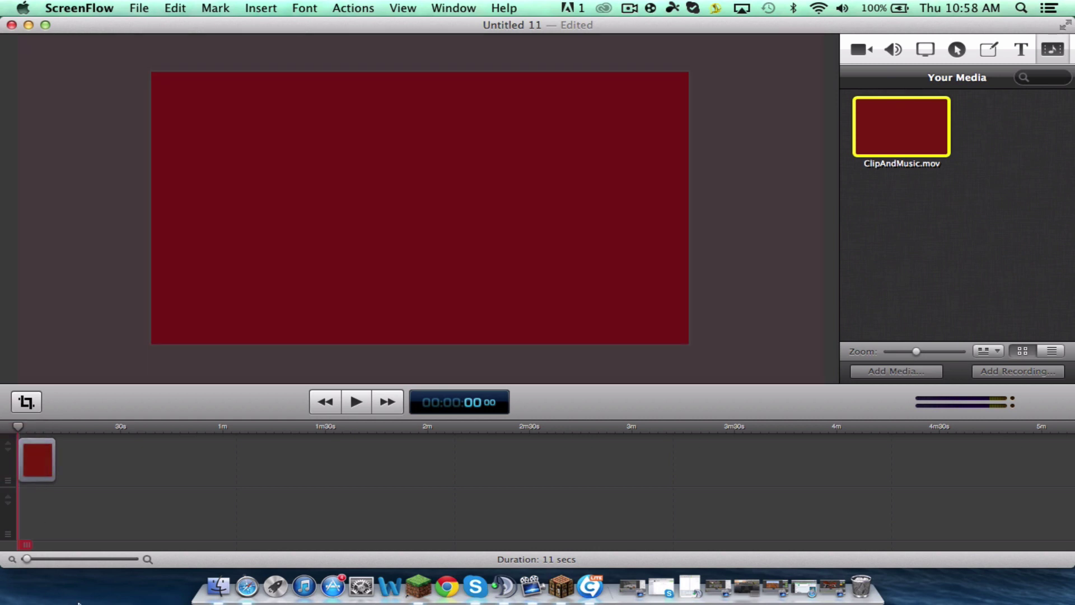
Step: Fit the whole 11-second clip on the timeline and play it with its soundtrack, turning the volume down
left_click(102, 558)
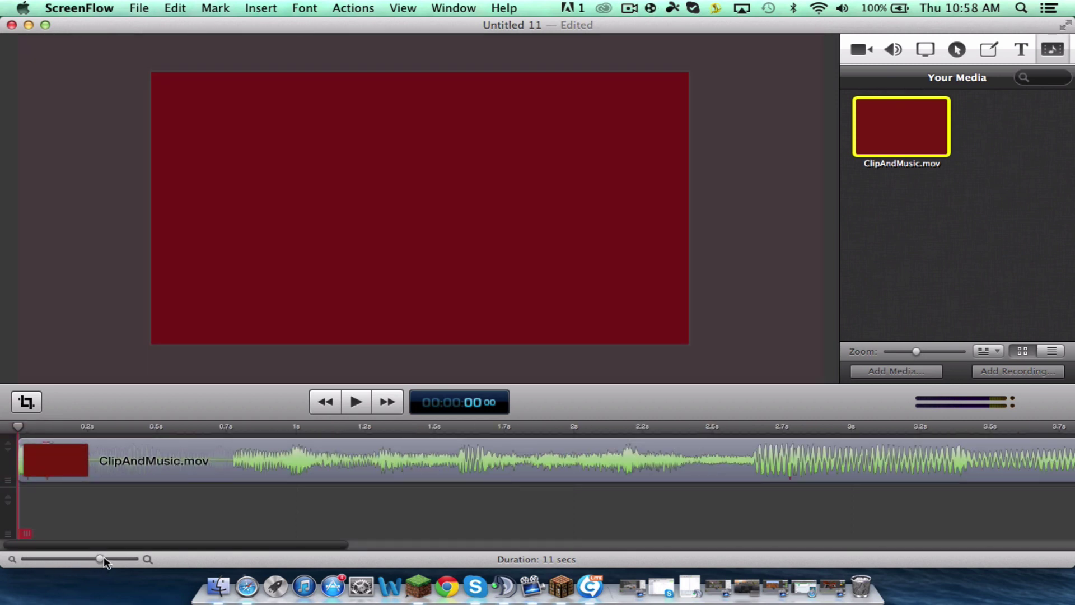
left_click_drag(104, 556, 62, 554)
left_click(348, 401)
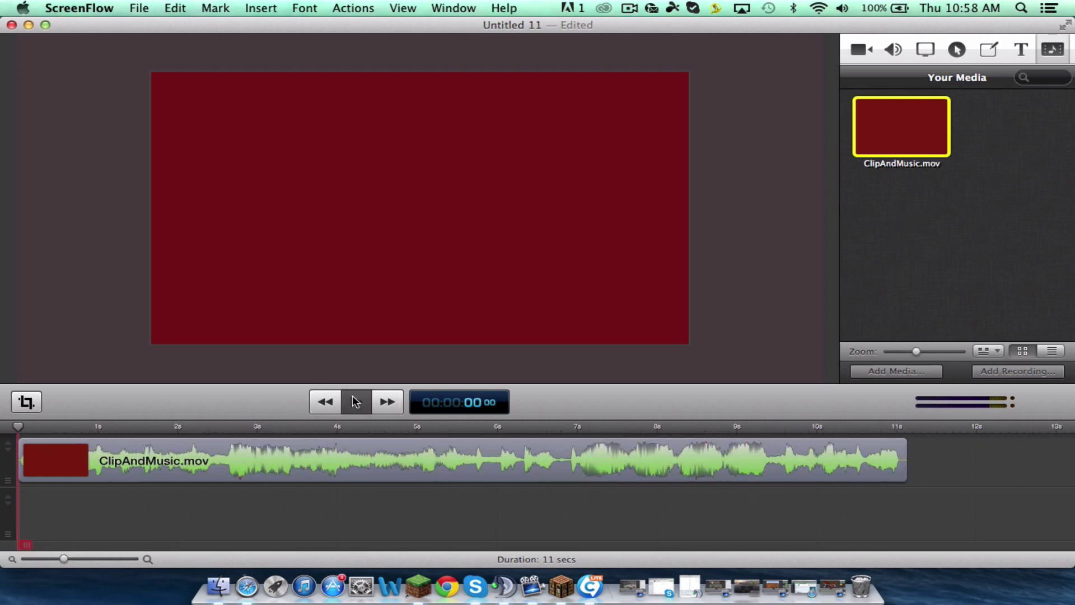
left_click(355, 404)
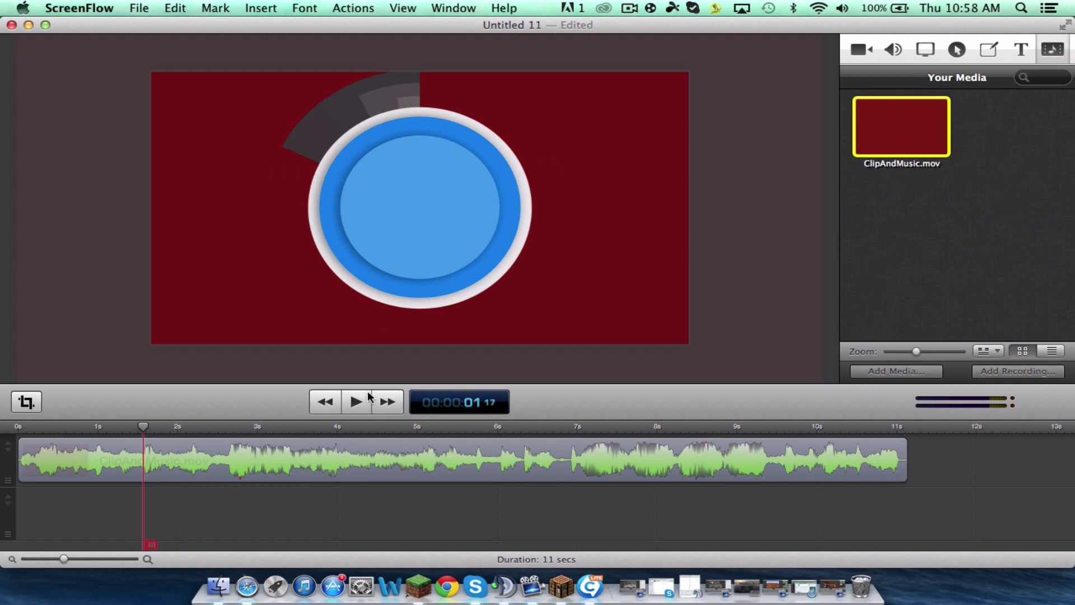
key("XF86AudioLowerVolume")
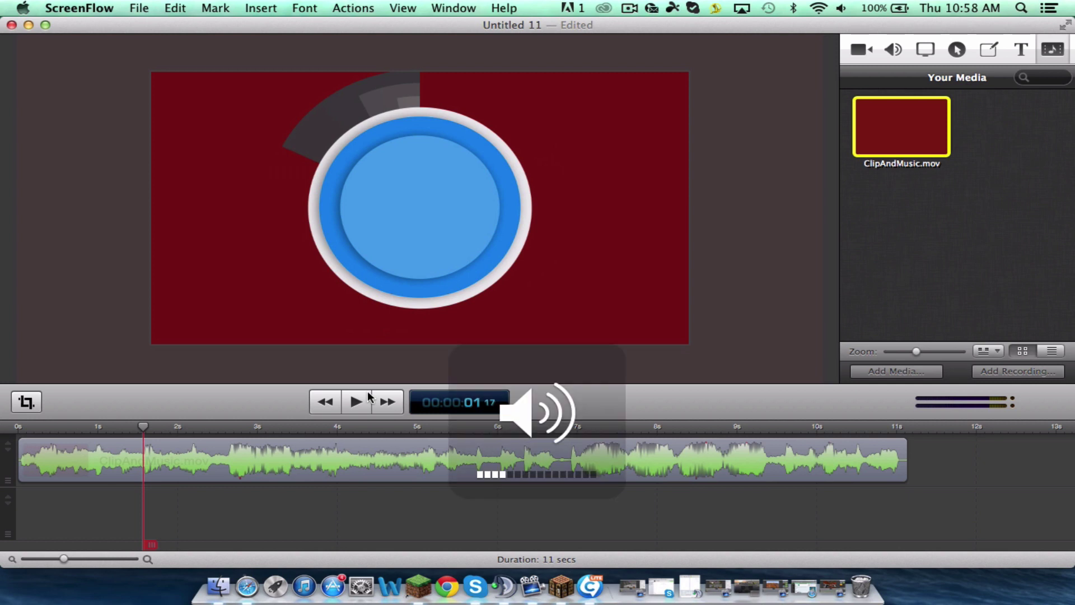
left_click(364, 401)
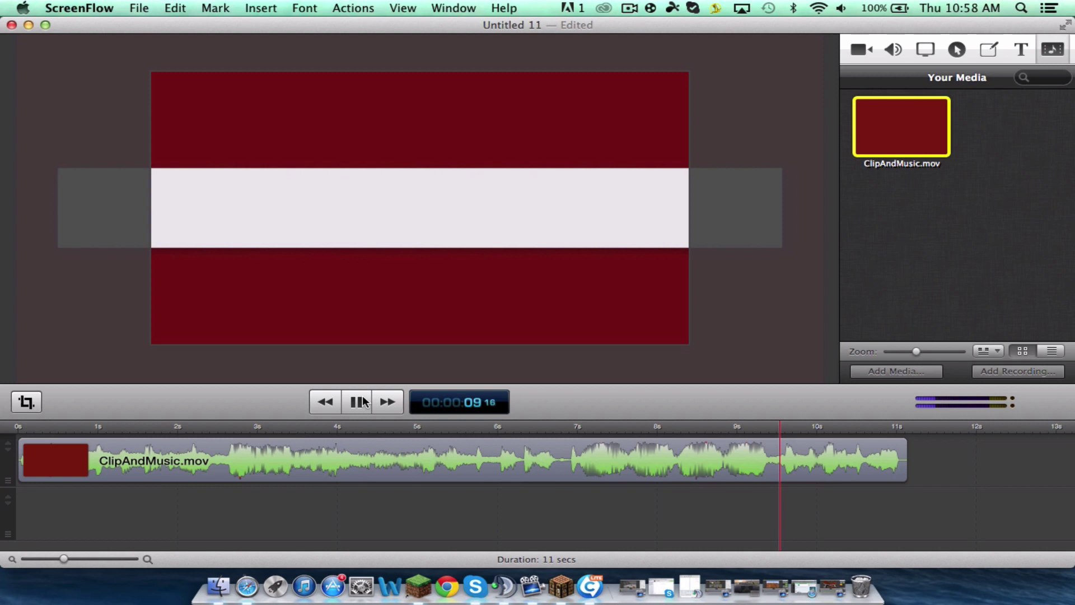
Step: Pause near 9 seconds, resize ClipAndMusic.mov to fit the 1280×720 canvas, and return to 0 seconds
left_click(363, 402)
left_click(185, 224)
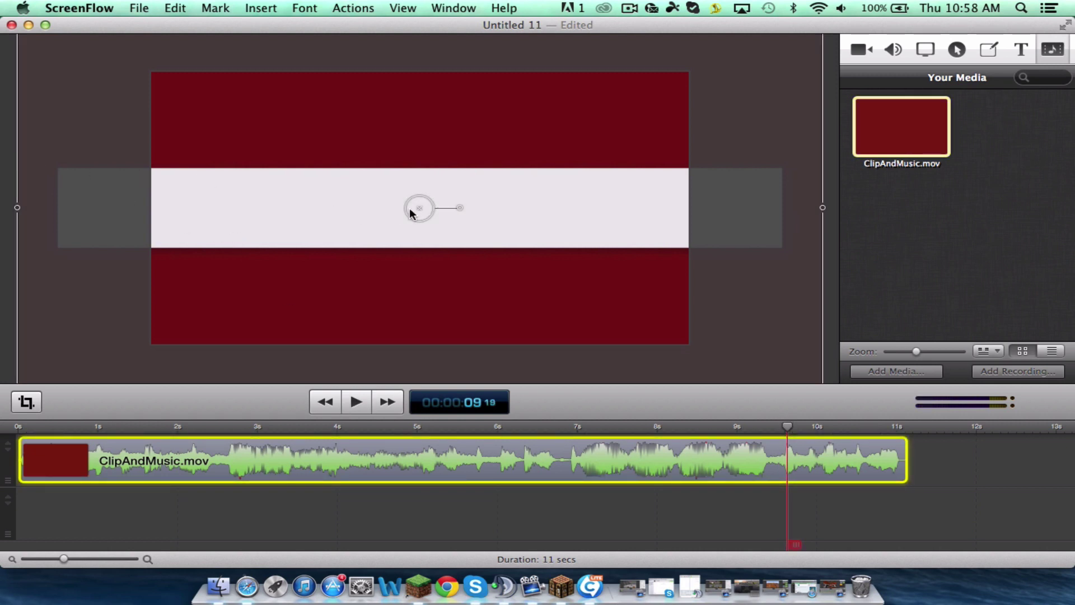
left_click_drag(410, 213, 462, 266)
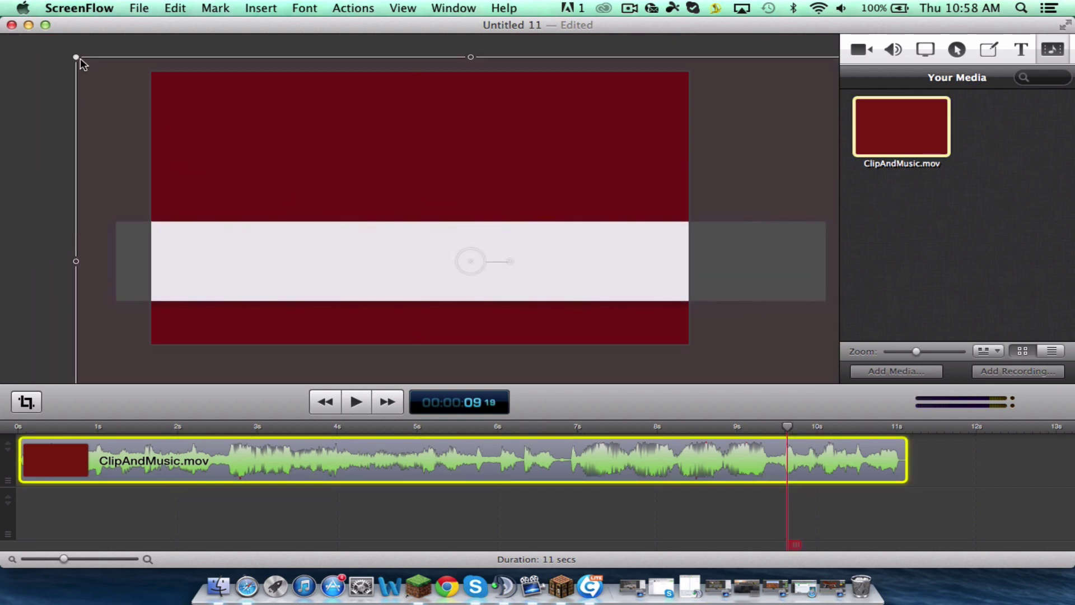
left_click_drag(80, 59, 295, 186)
left_click_drag(584, 328, 431, 209)
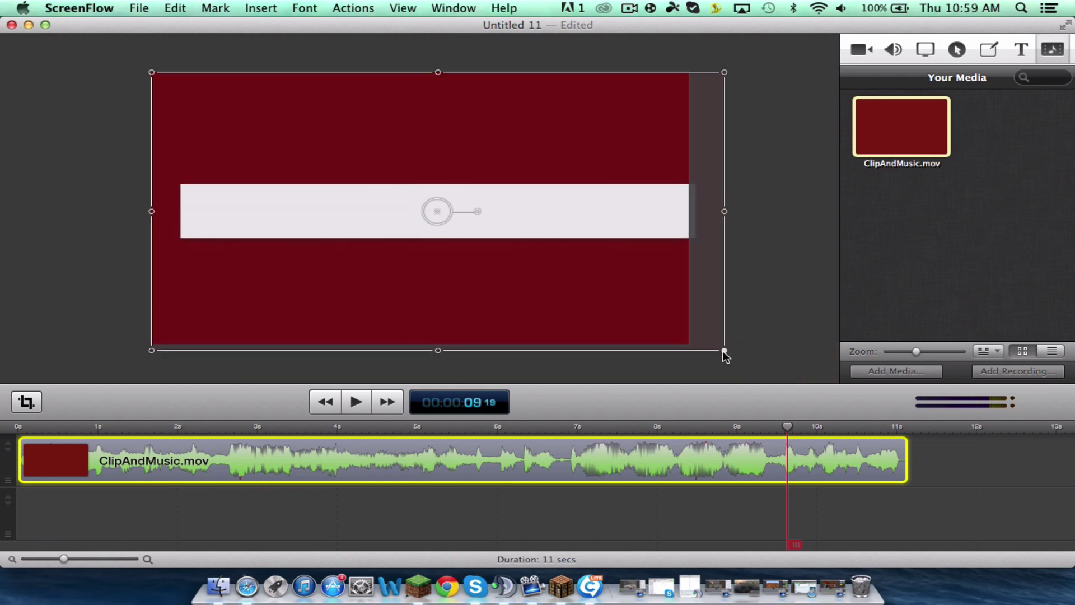
left_click_drag(724, 351, 692, 349)
left_click(808, 332)
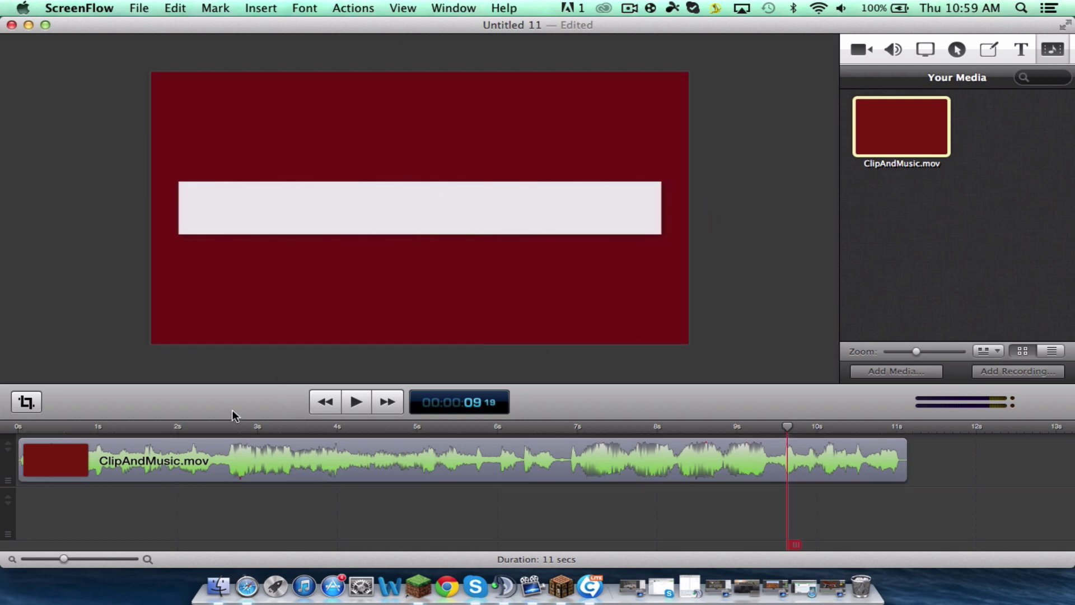
left_click(16, 429)
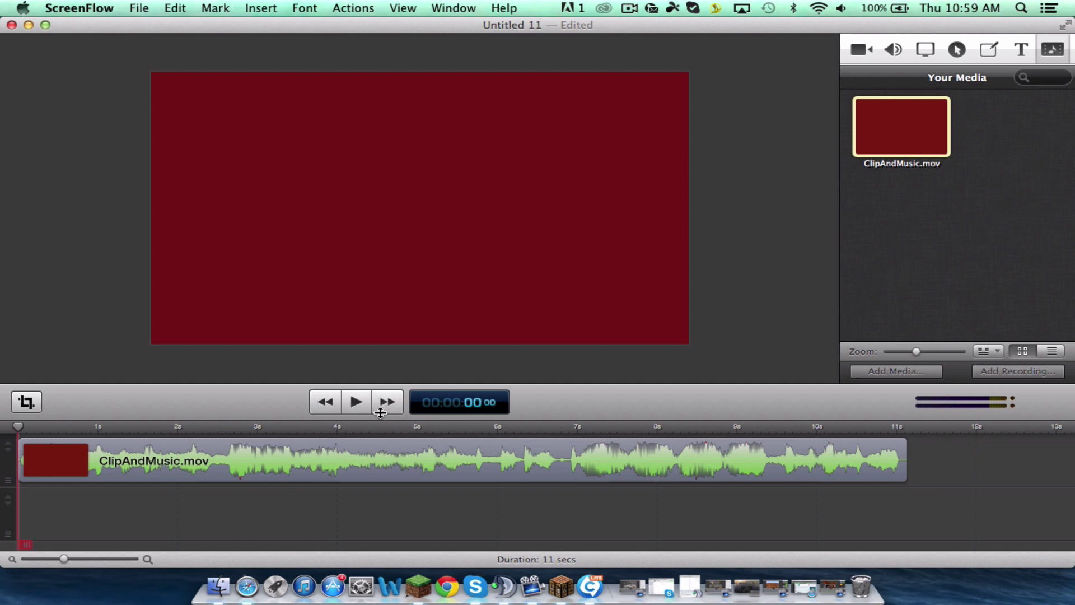
left_click(357, 402)
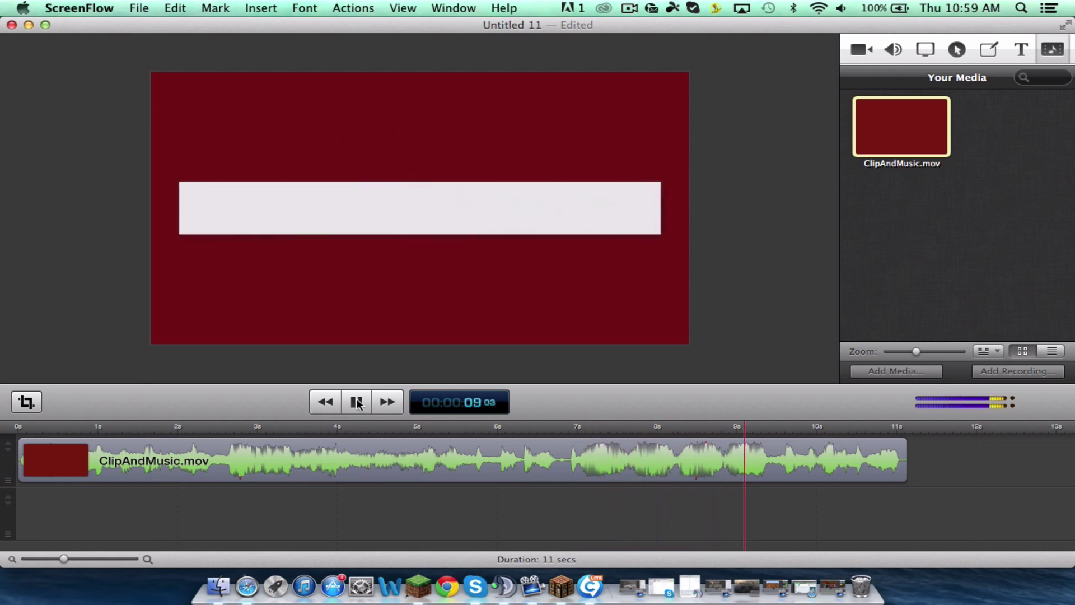
left_click(357, 402)
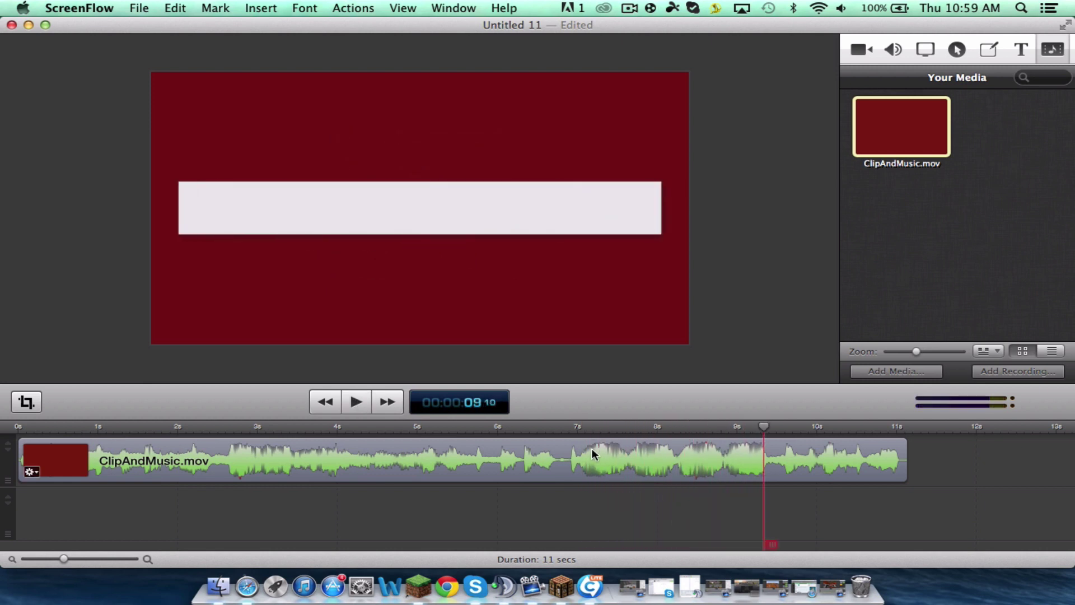
left_click(353, 404)
left_click(349, 407)
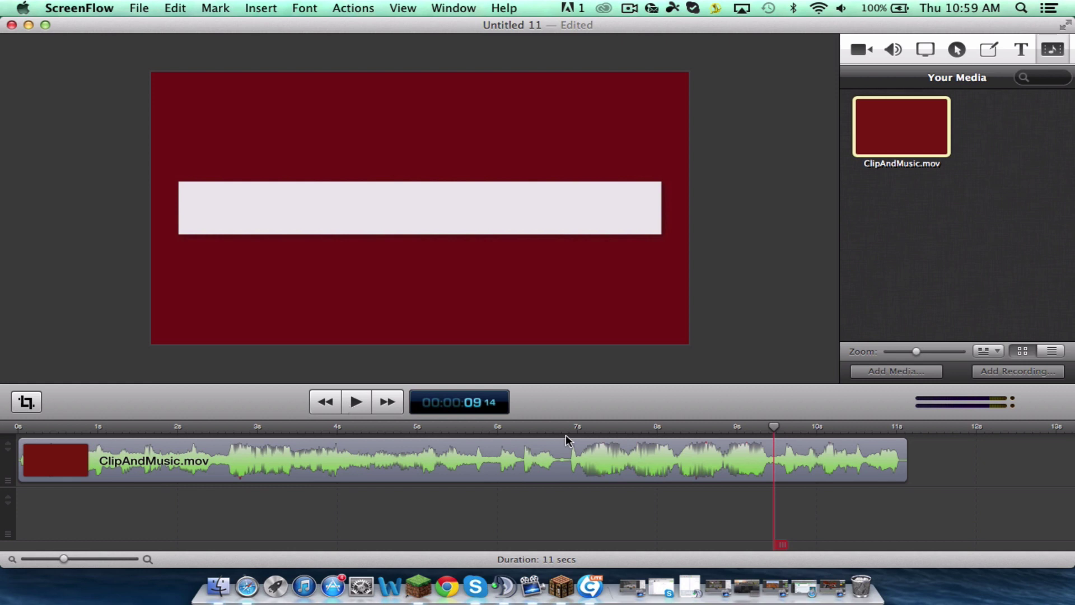
left_click(758, 427)
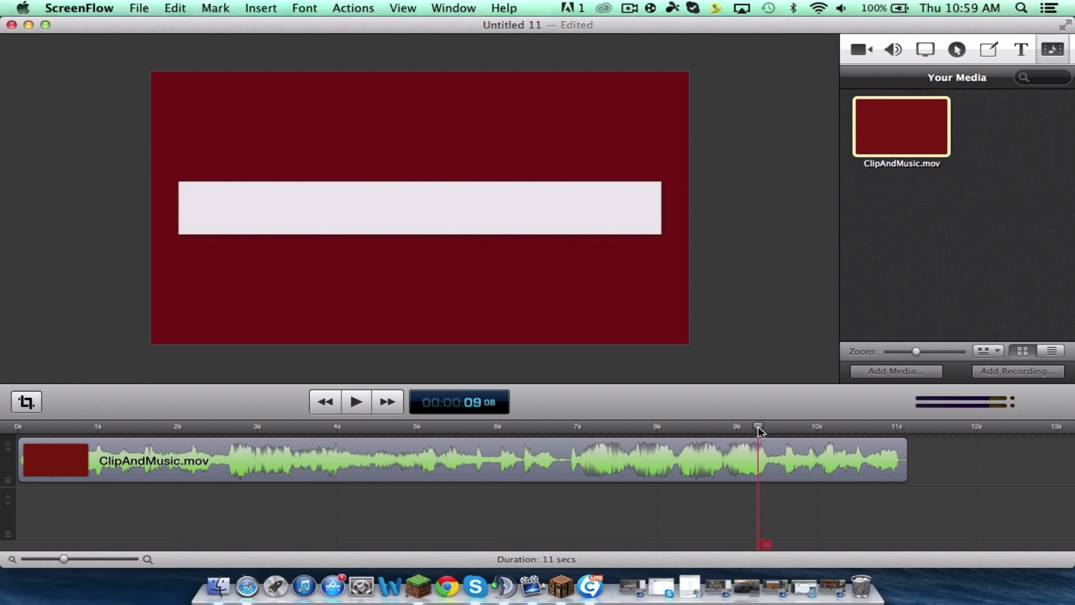
left_click(355, 401)
left_click(356, 401)
left_click(703, 426)
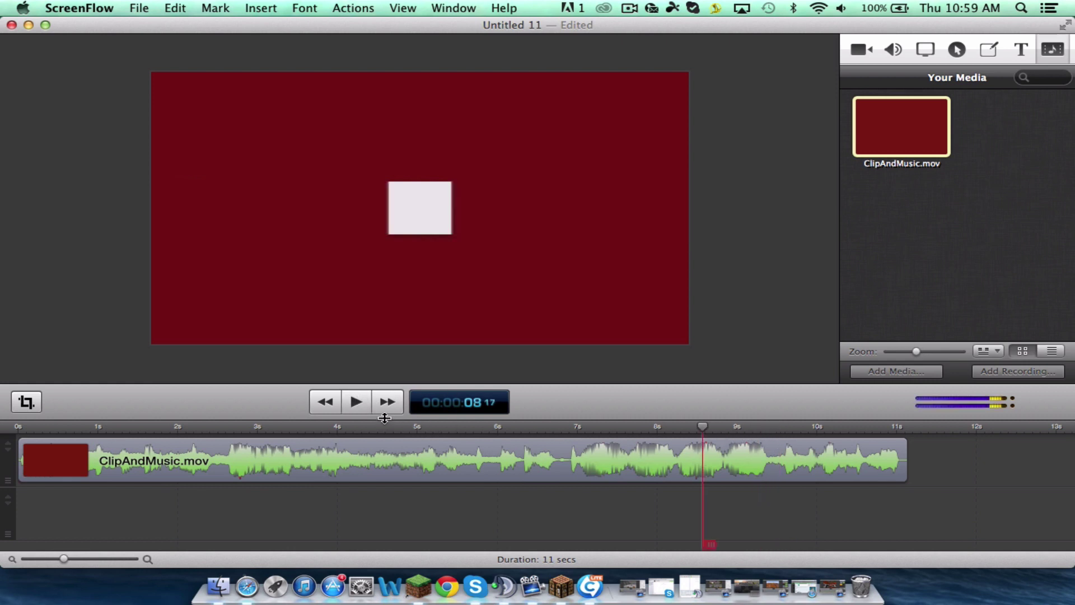
left_click(355, 403)
left_click(355, 404)
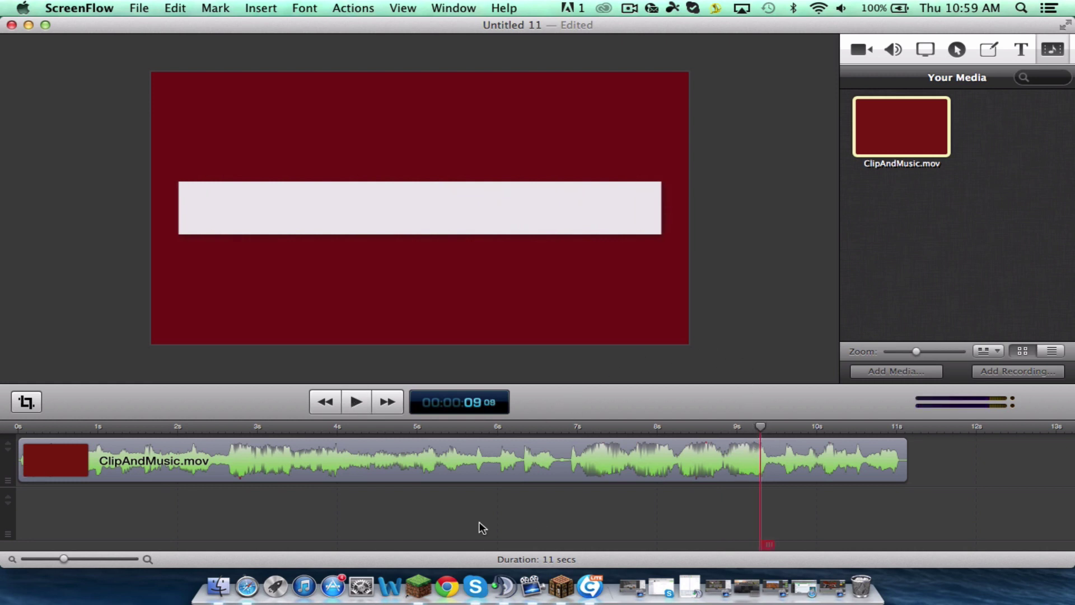
left_click_drag(62, 559, 164, 567)
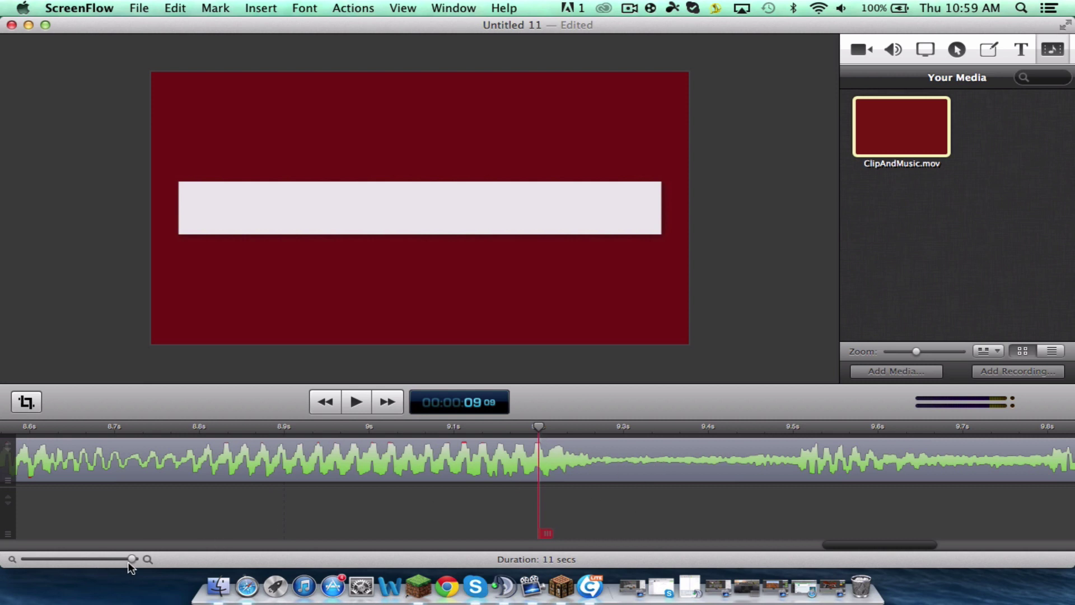
left_click_drag(131, 559, 83, 558)
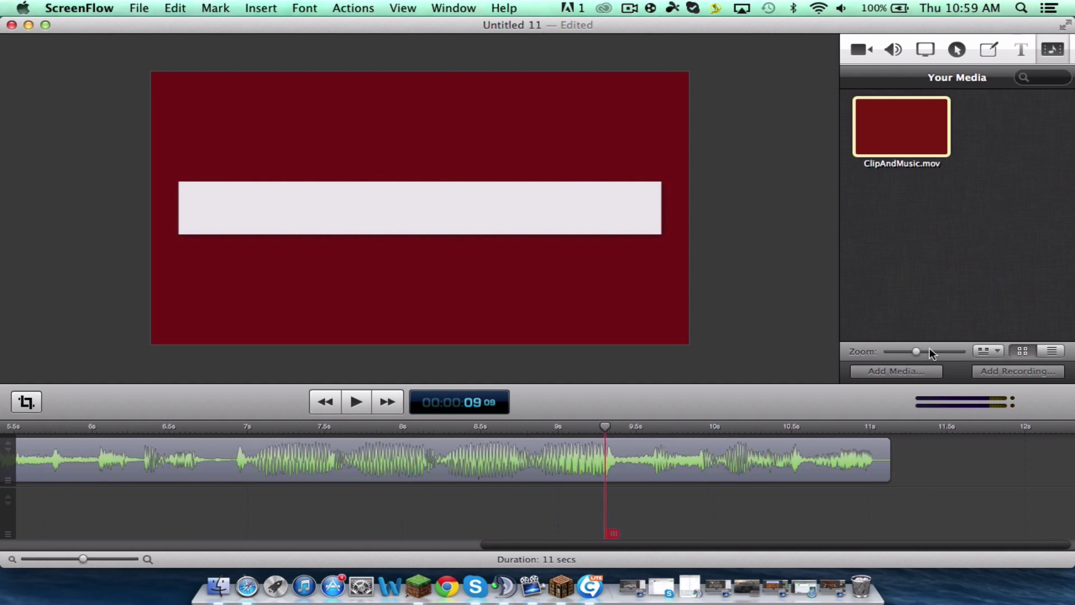
Step: Add a text box at about 9.5 seconds and turn off its backdrop
left_click(972, 368)
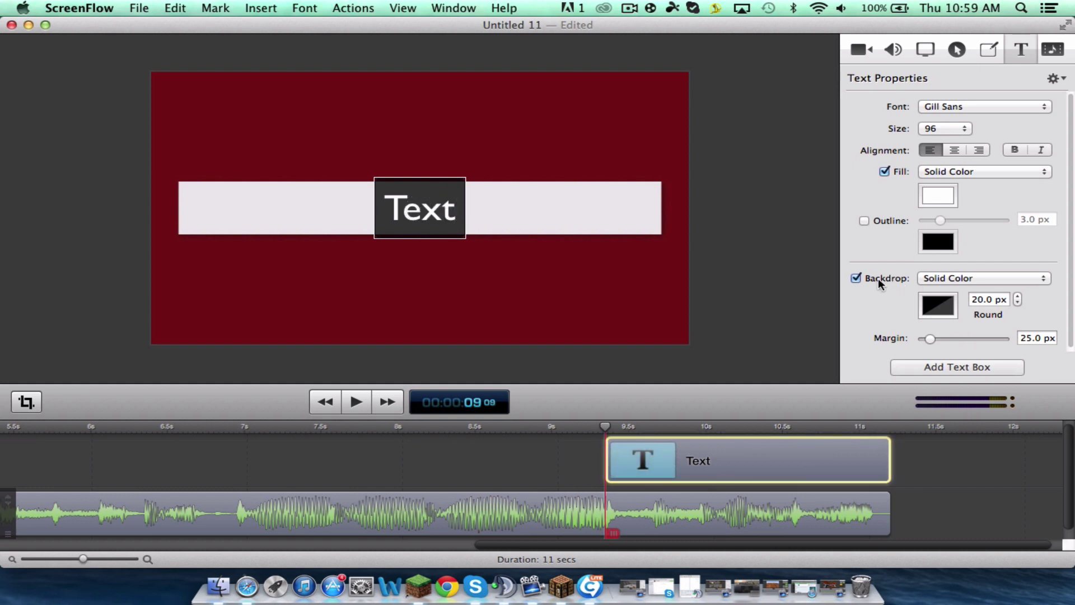
left_click(856, 278)
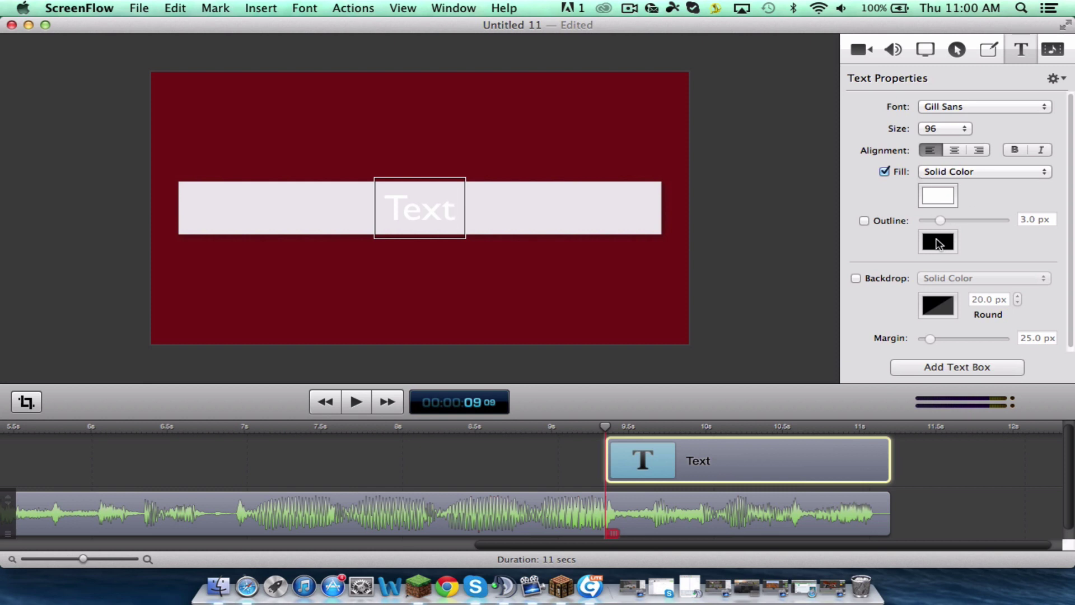
left_click(864, 221)
Step: Set the text fill to a solid black colour
scroll(905, 207, "down", 1)
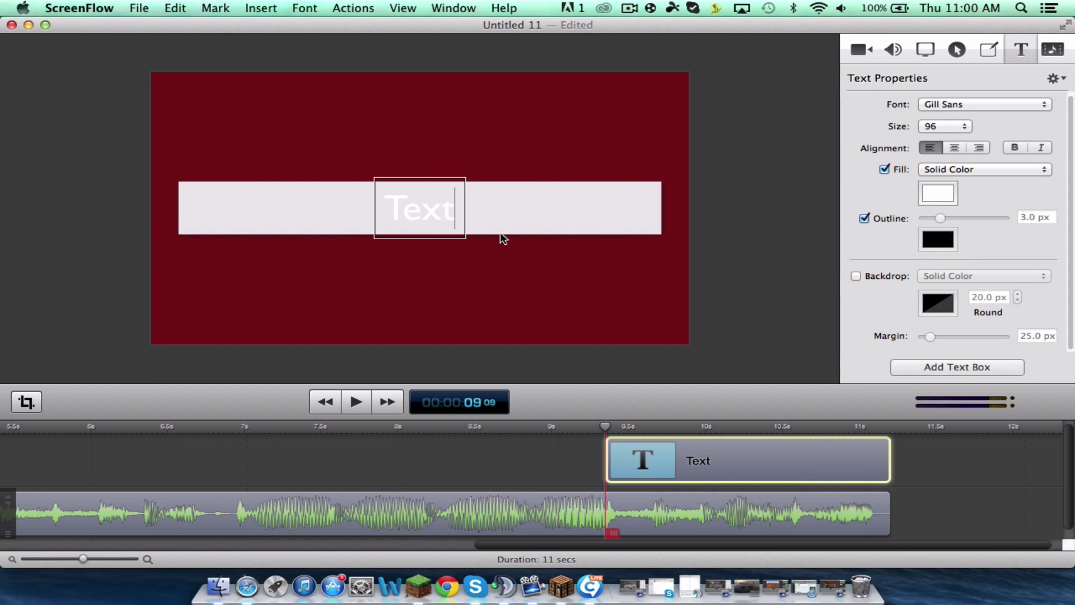
left_click(955, 169)
left_click(917, 171)
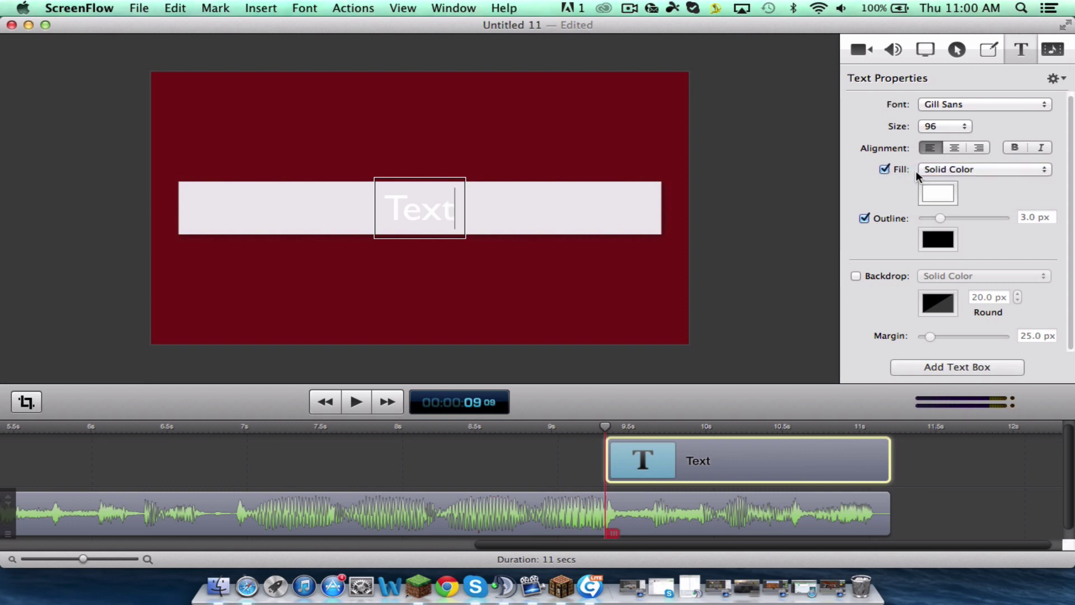
left_click(948, 201)
left_click_drag(396, 270, 395, 417)
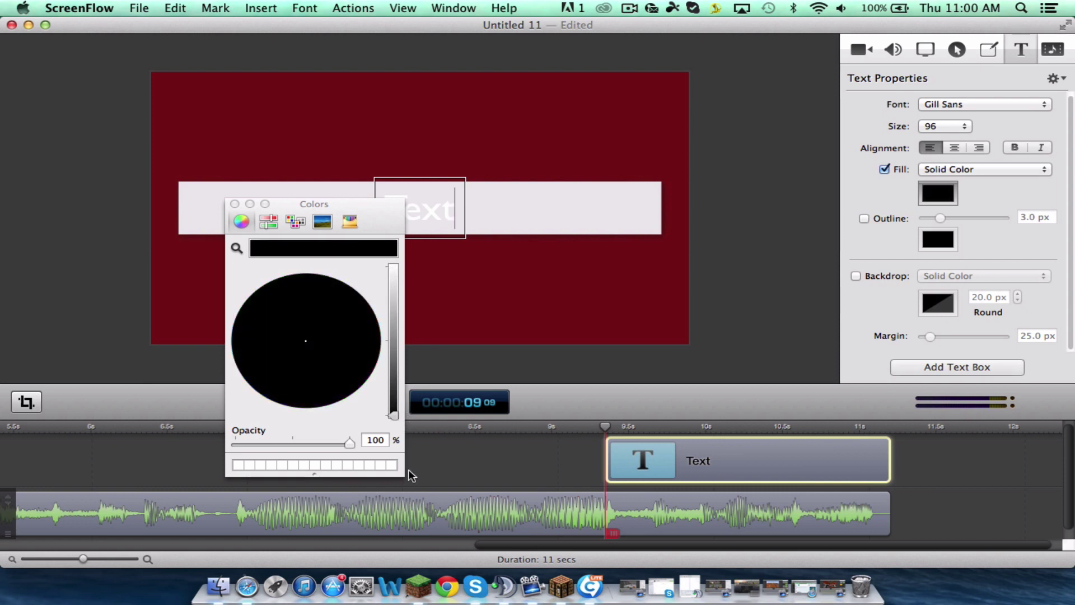
left_click(235, 204)
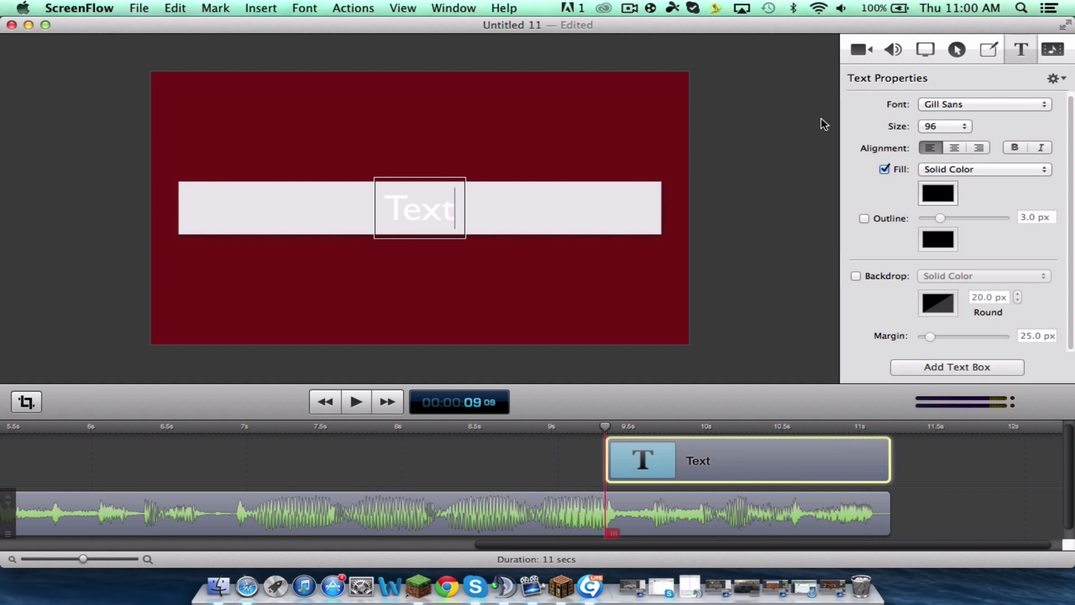
Step: Reapply the black fill and centre the text box on the white bar
left_click_drag(423, 207, 377, 162)
left_click(939, 196)
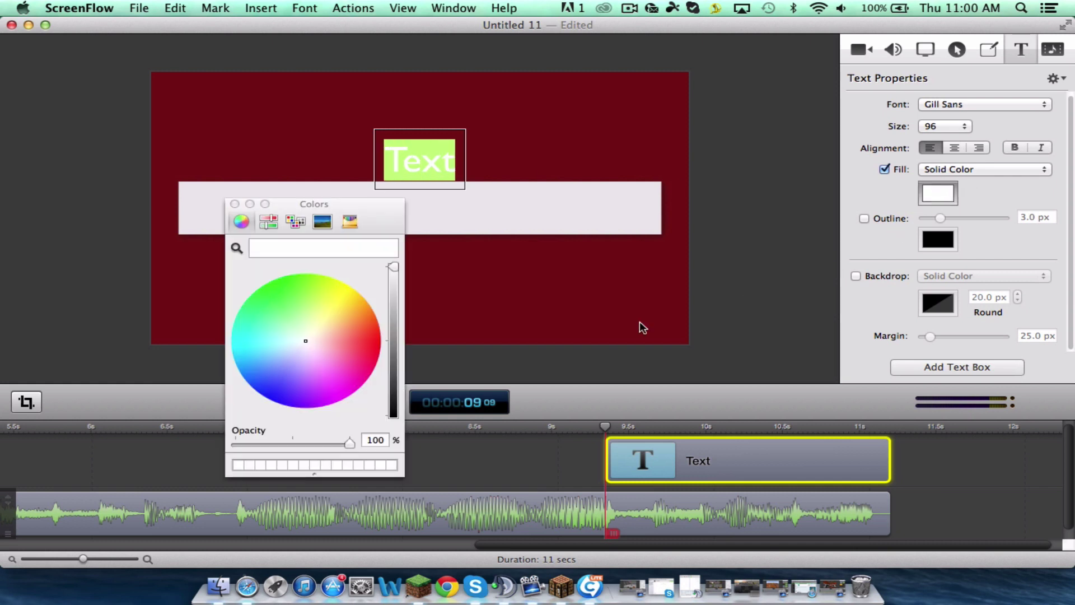
left_click_drag(394, 266, 425, 414)
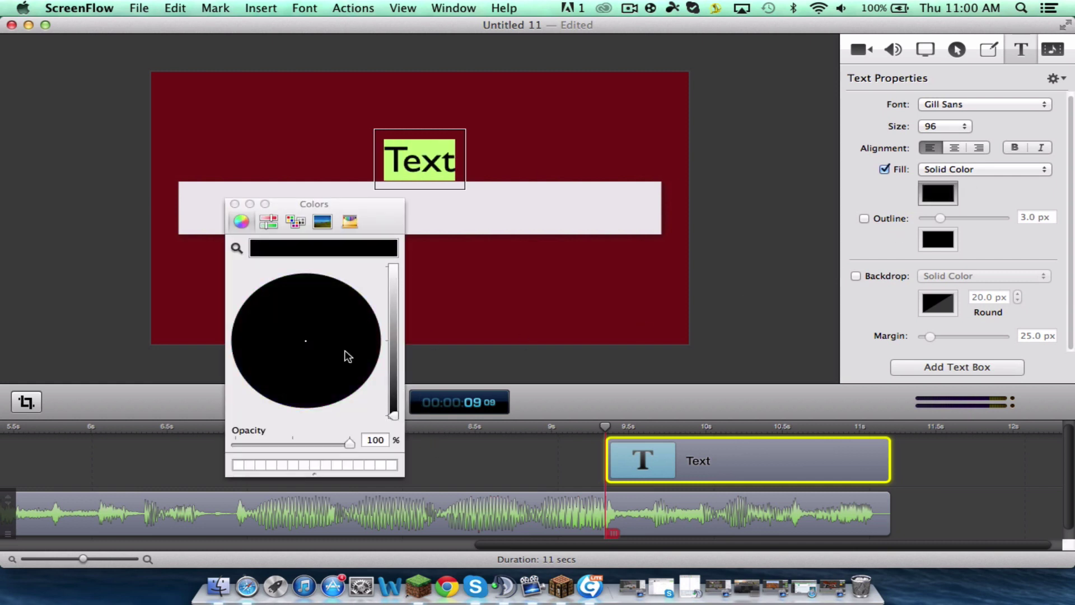
left_click(234, 204)
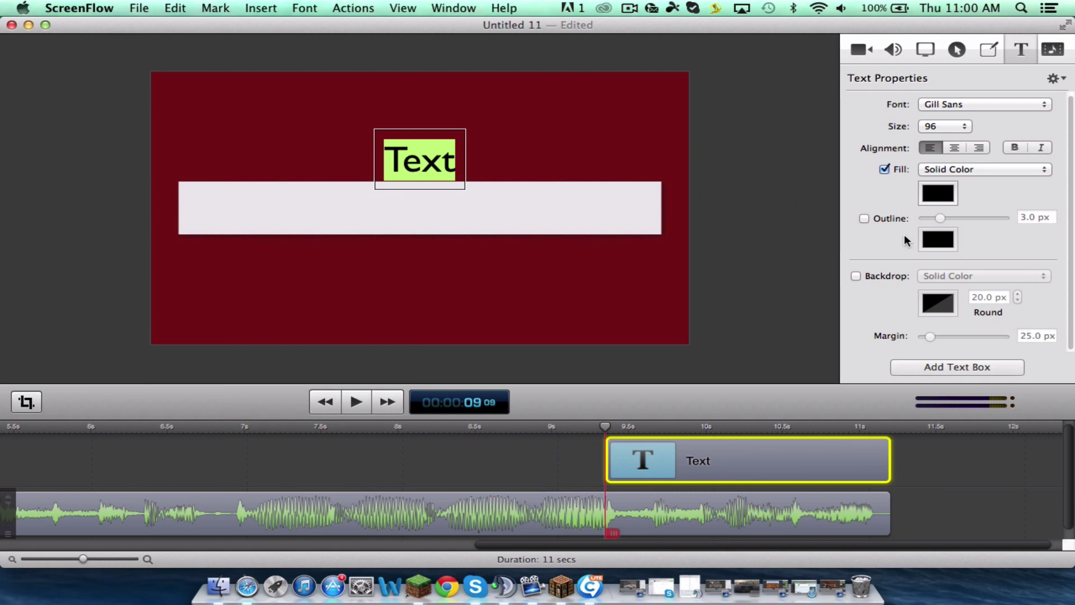
left_click(613, 178)
left_click_drag(417, 160, 456, 221)
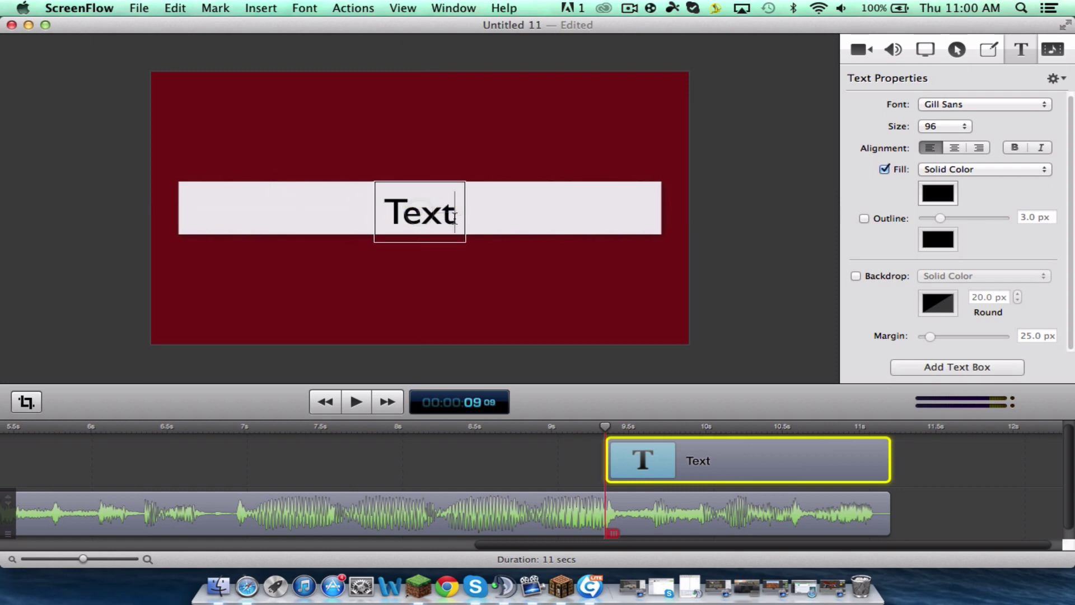
Step: Try Goudy Old Style, Hei, Impact, Kozuka Gothic Pro and Lucida Sans Unicode on the title text
double_click(454, 218)
left_click(981, 108)
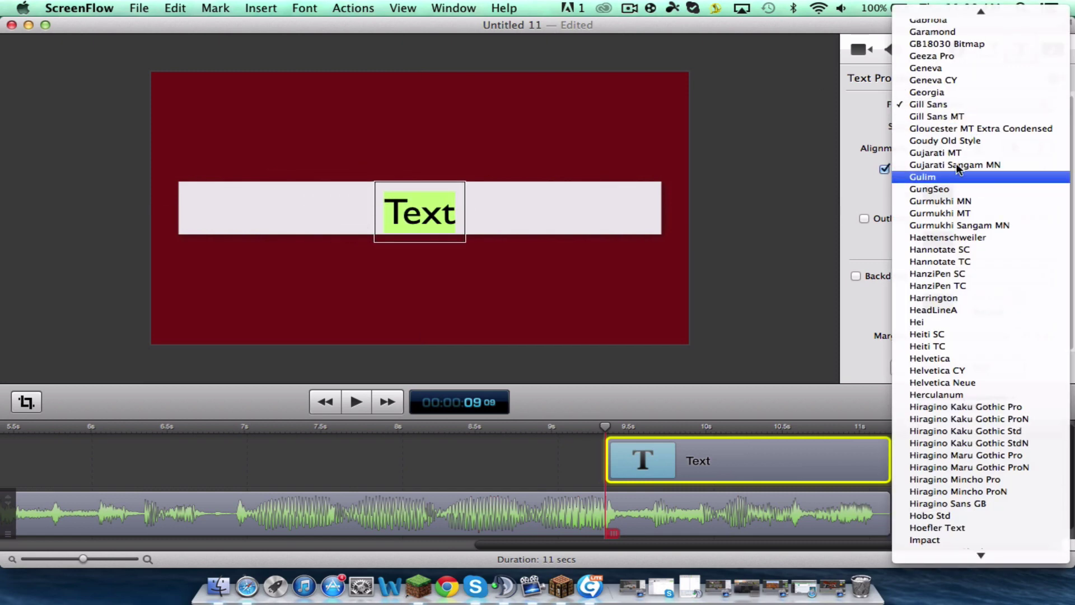
left_click(960, 115)
left_click(978, 105)
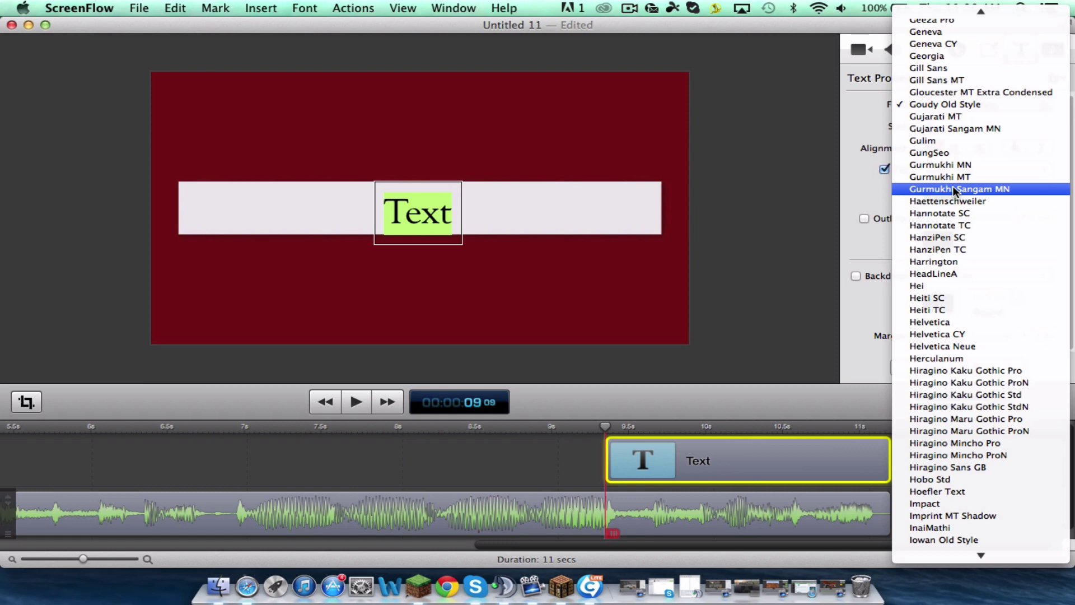
scroll(947, 190, "down", 3)
left_click(939, 229)
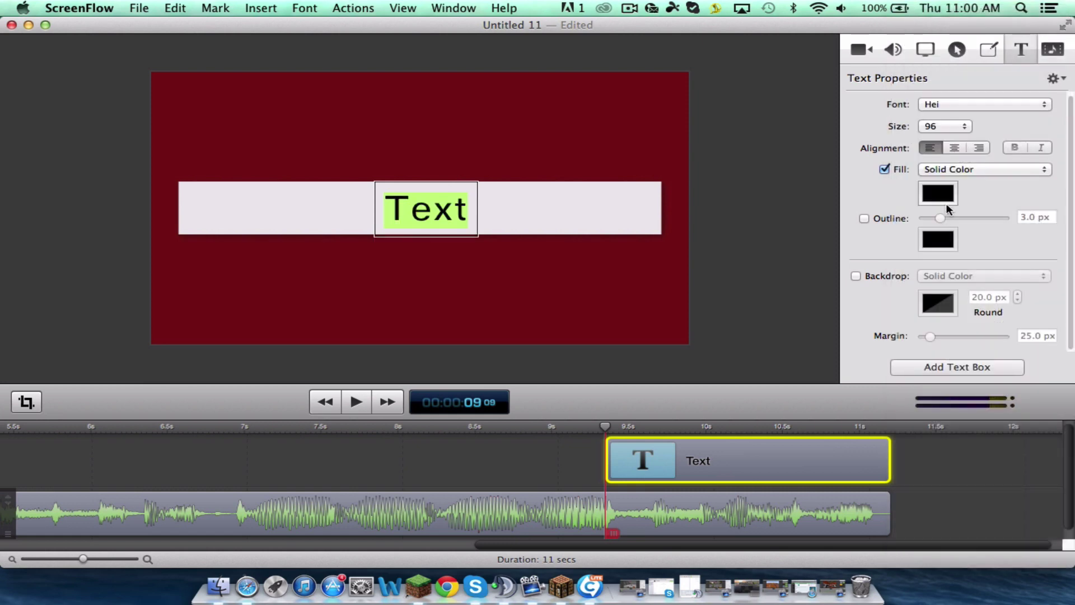
left_click(967, 104)
left_click(948, 323)
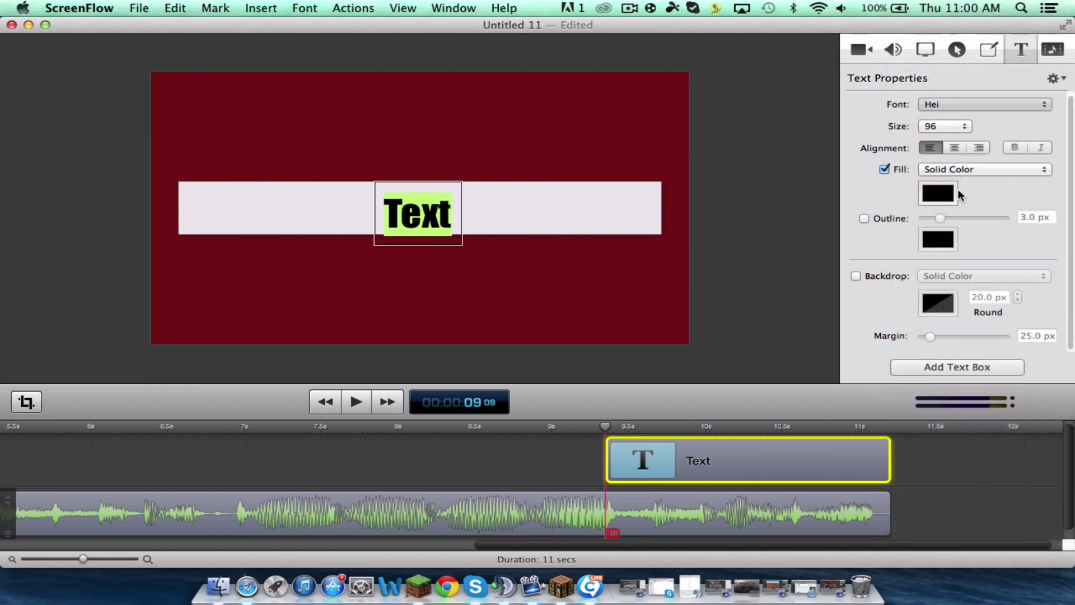
left_click(975, 104)
left_click(974, 295)
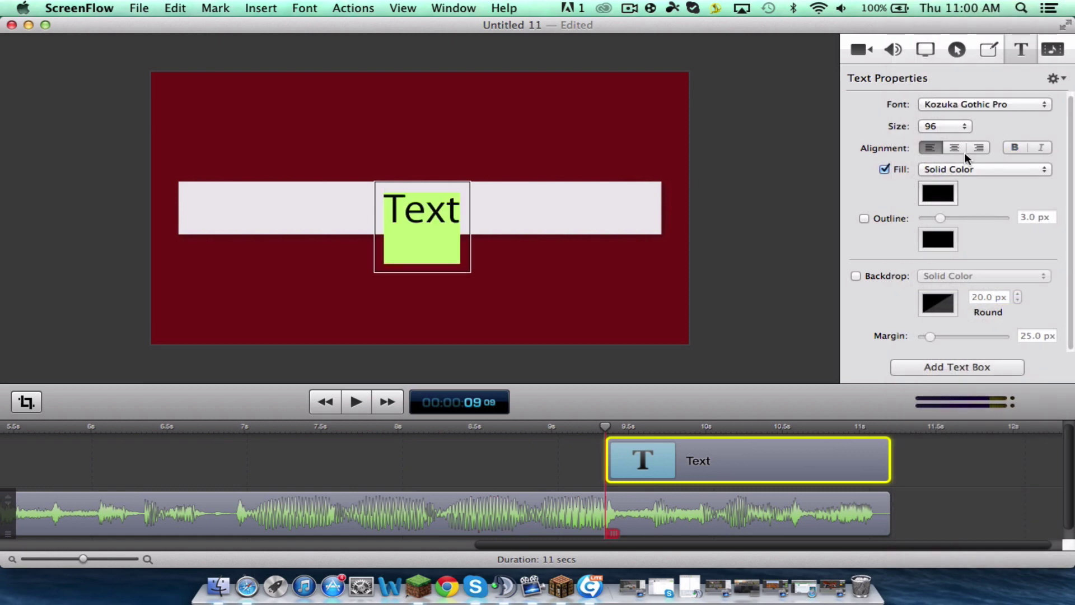
left_click(983, 106)
left_click(972, 383)
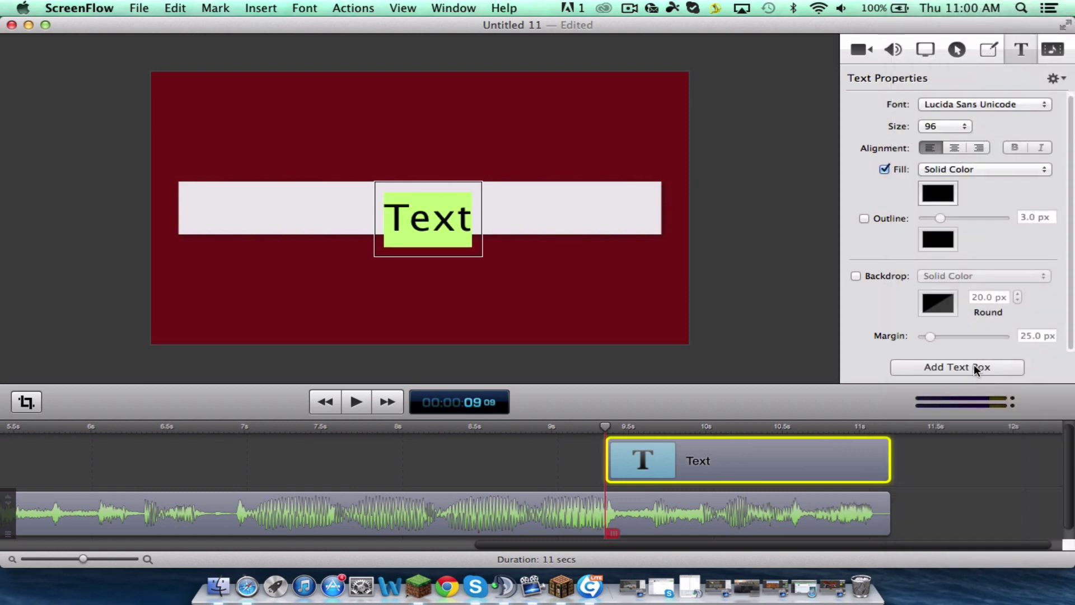
left_click(997, 106)
Step: Set the title font to Rockwell and re-centre the box on the white bar
scroll(952, 300, "down", 15)
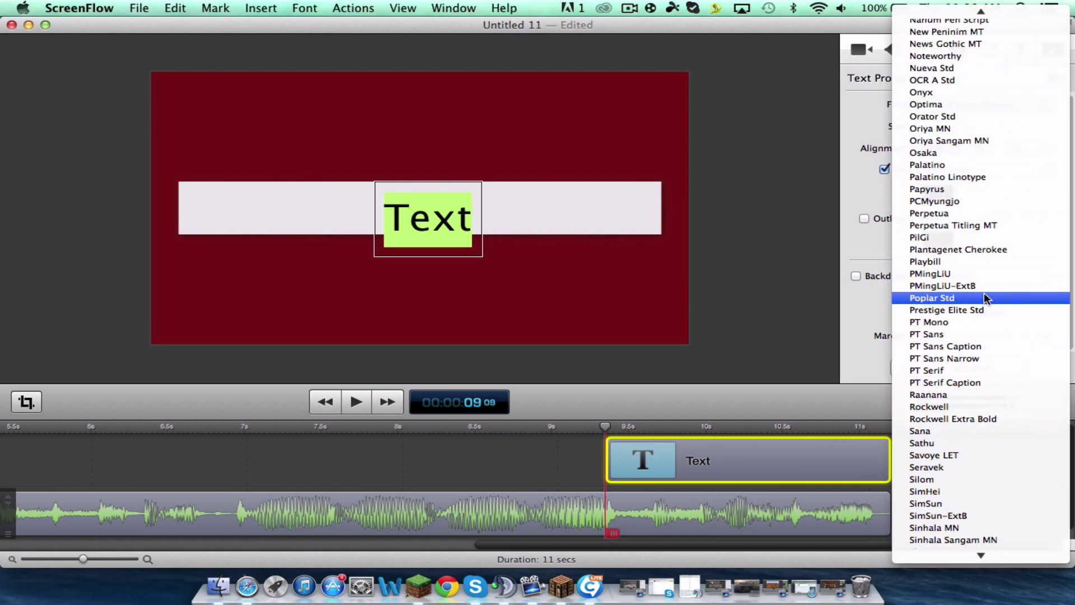
left_click(954, 336)
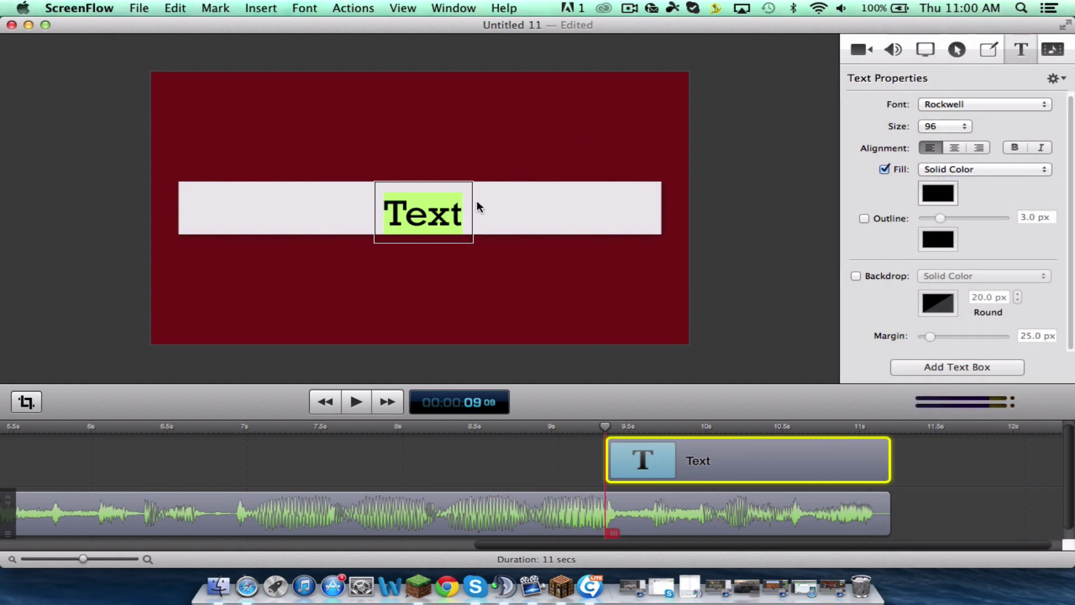
left_click(737, 228)
left_click_drag(423, 216, 429, 215)
double_click(456, 207)
double_click(464, 214)
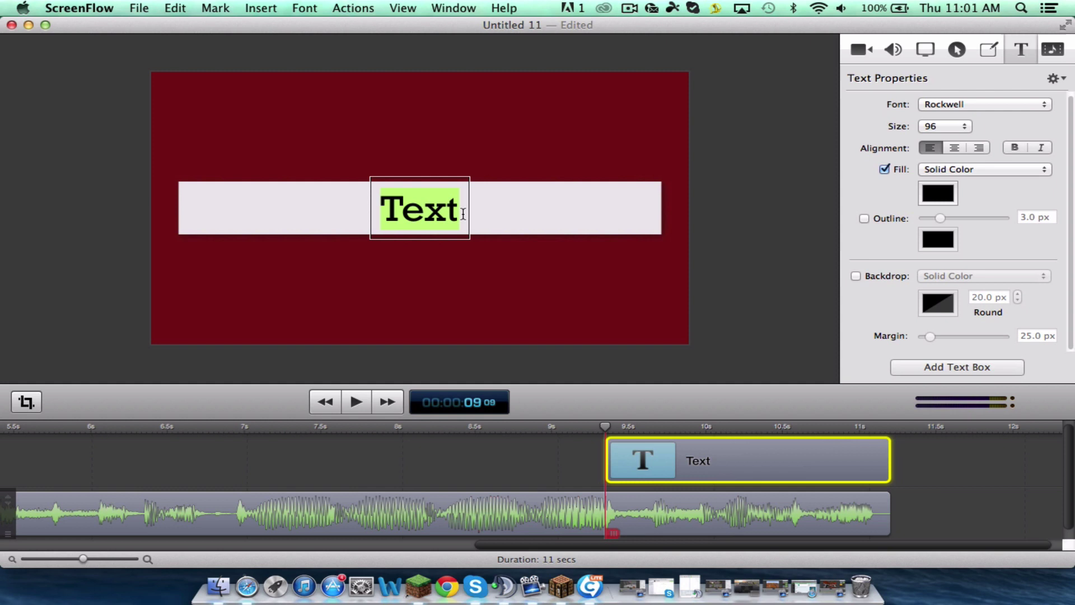
key("BackSpace")
type("The")
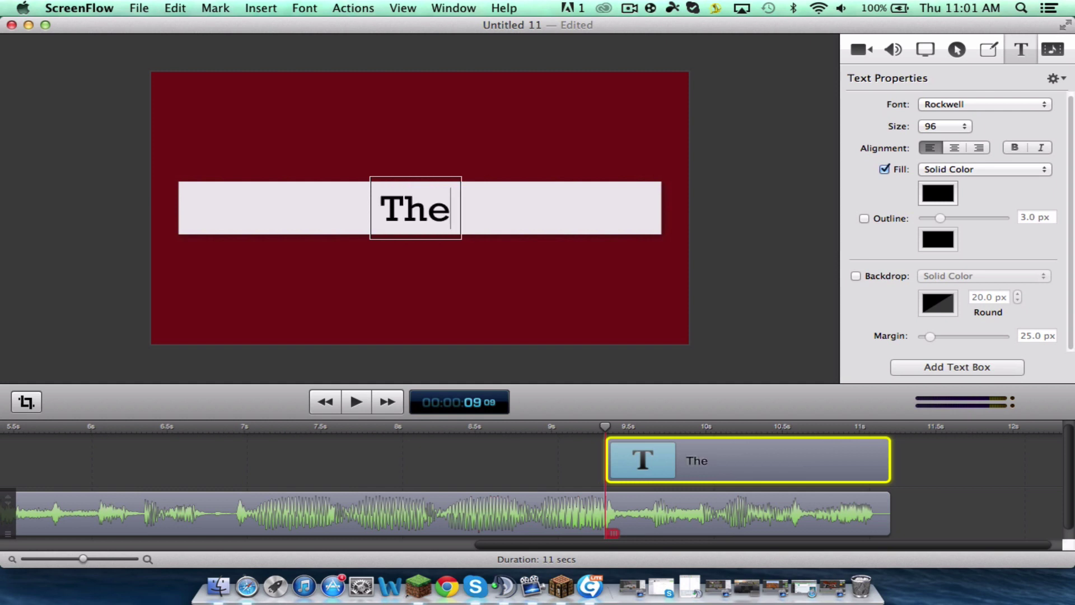
type("Average")
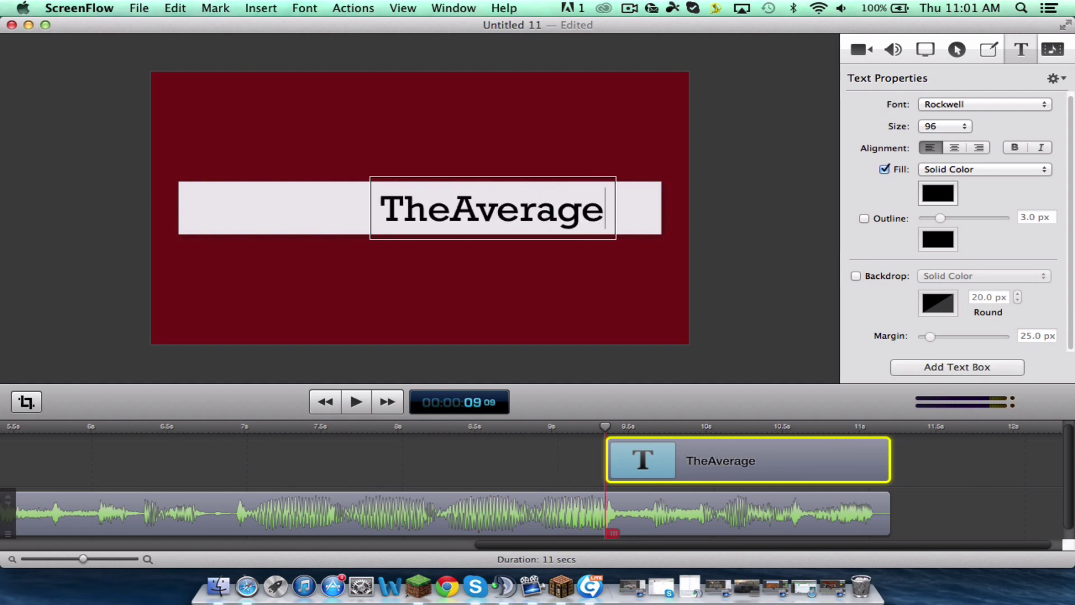
type("Peanut")
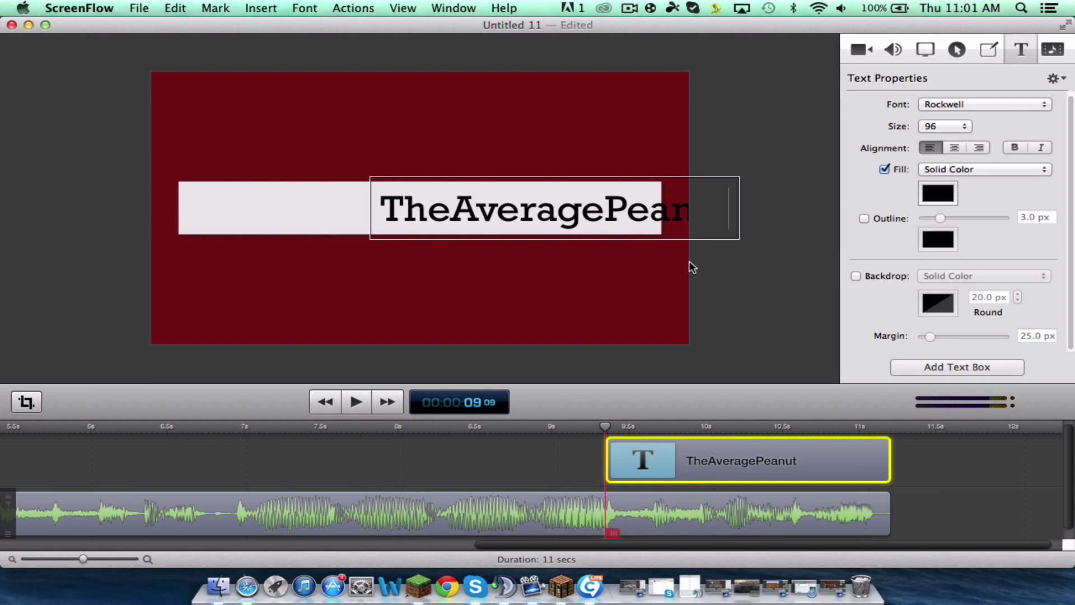
left_click(794, 315)
left_click_drag(550, 217, 534, 215)
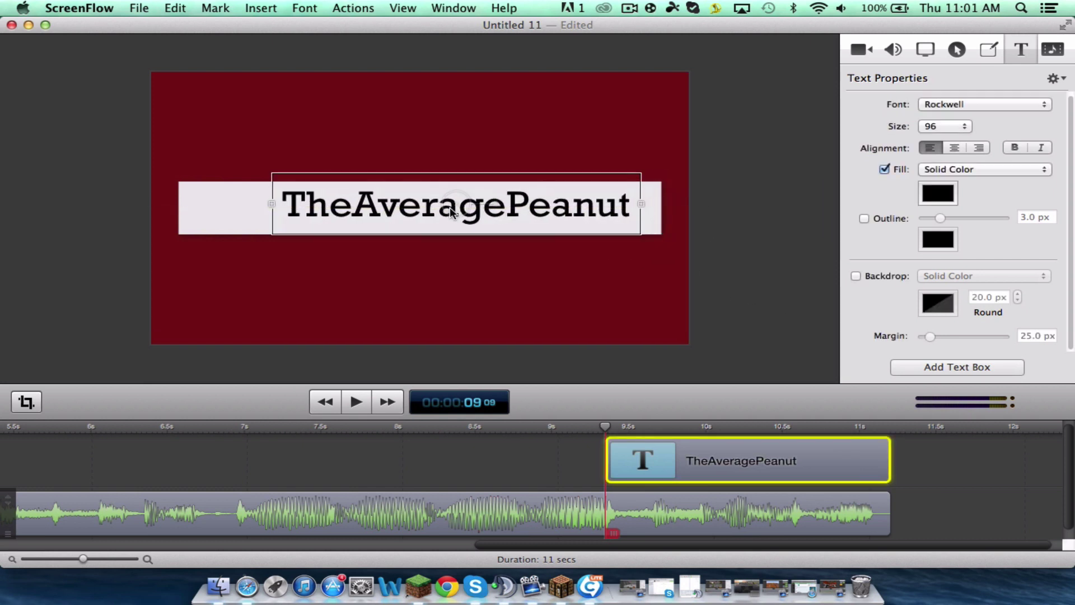
left_click_drag(451, 212, 419, 217)
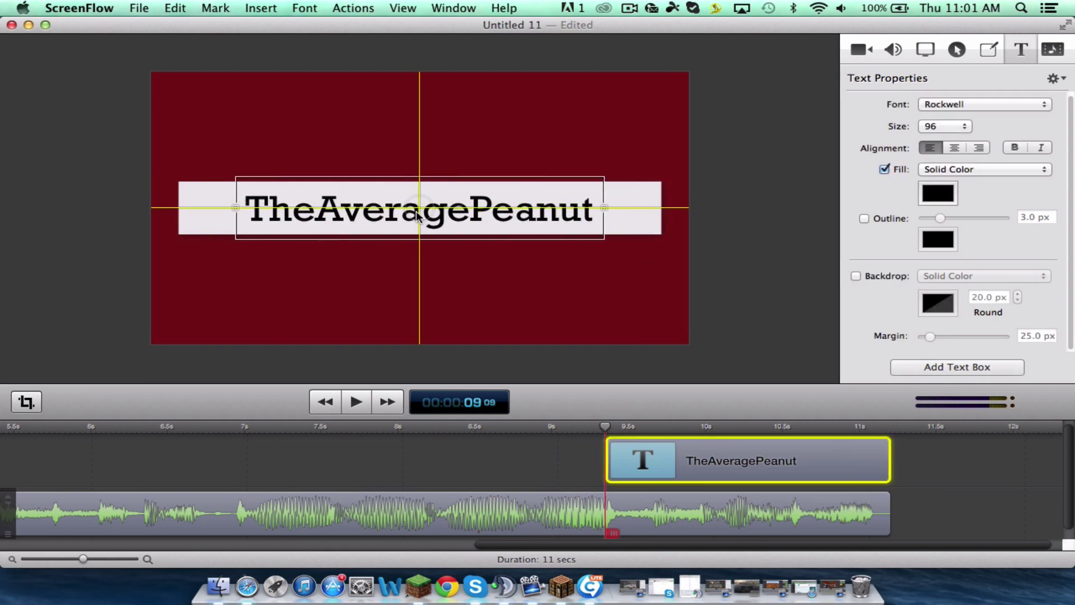
left_click(691, 251)
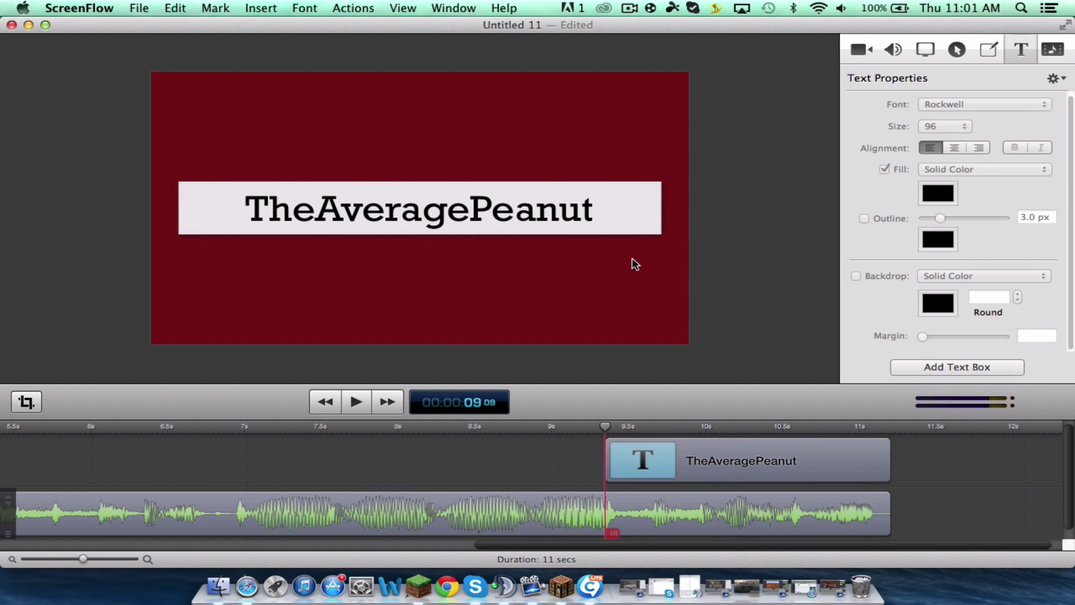
left_click(882, 449)
left_click(745, 425)
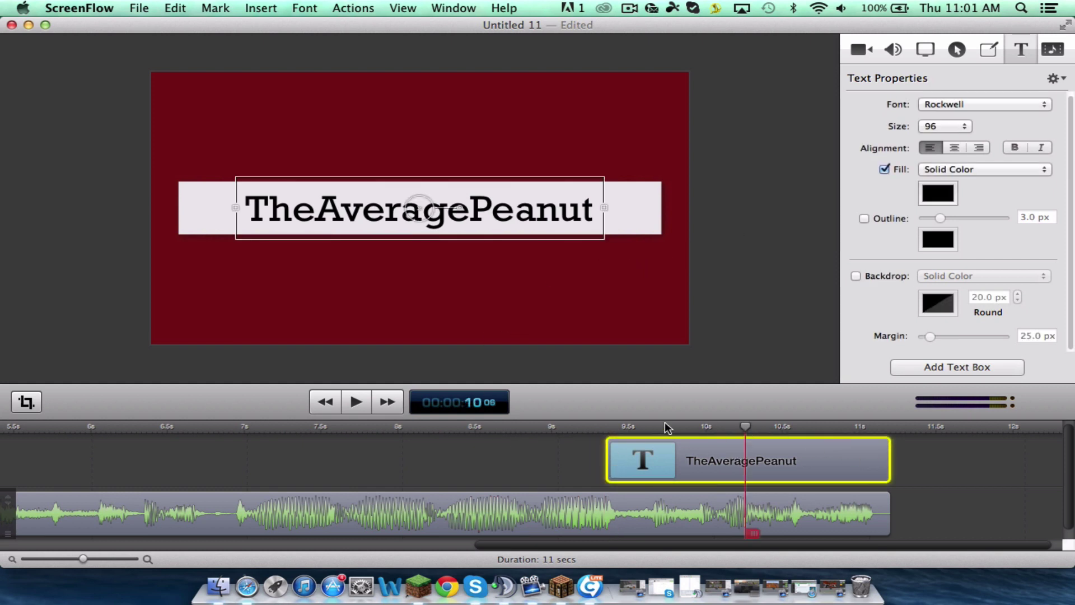
left_click(343, 403)
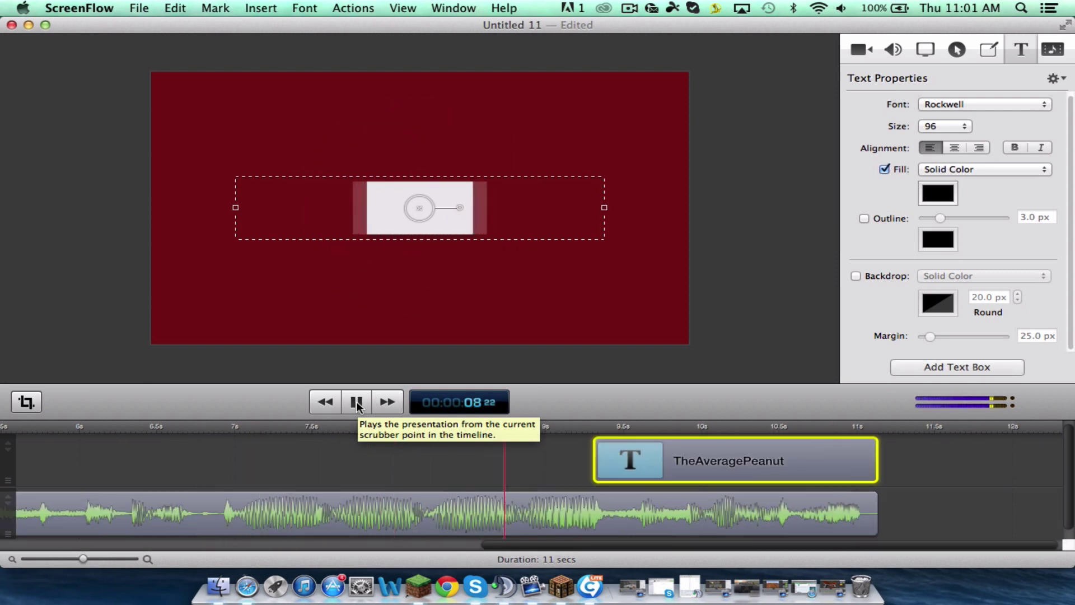
left_click(357, 402)
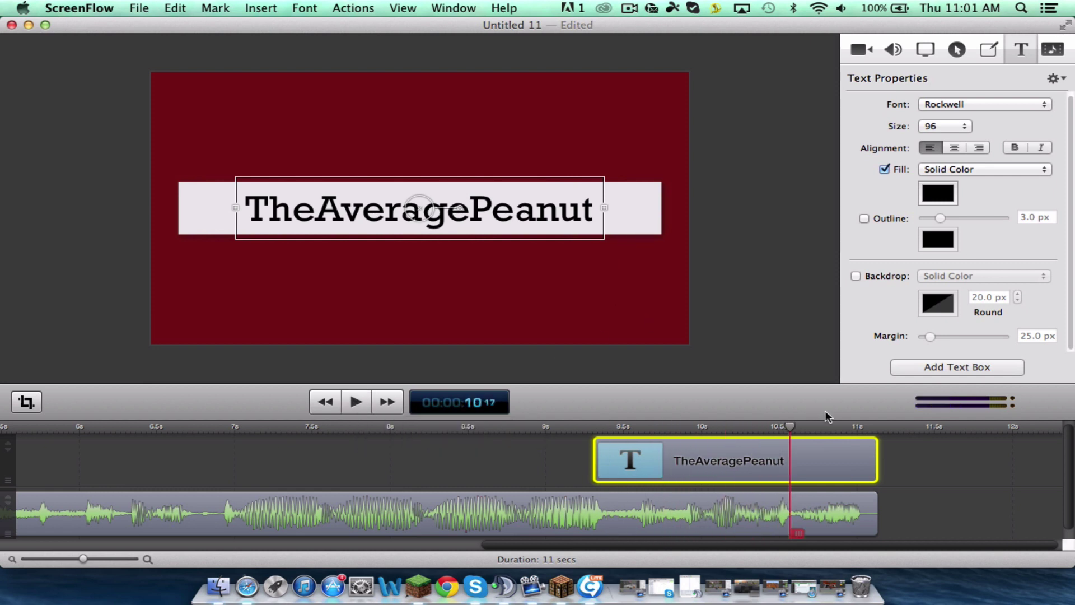
Step: Trim the title clip to end at the playhead and add a 0.2-second ending transition
left_click_drag(878, 458, 791, 457)
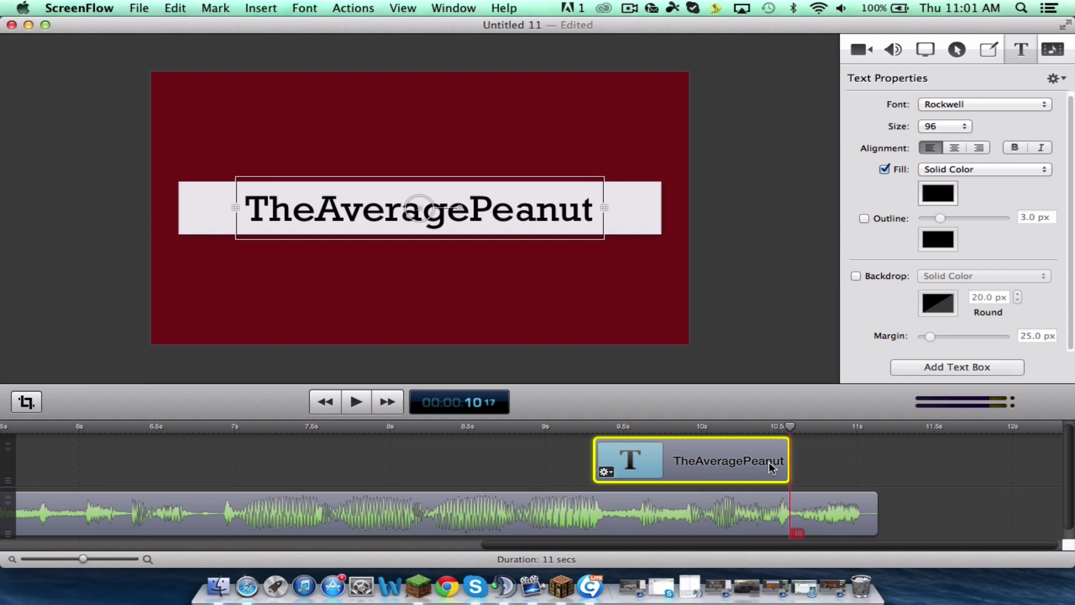
left_click(607, 469)
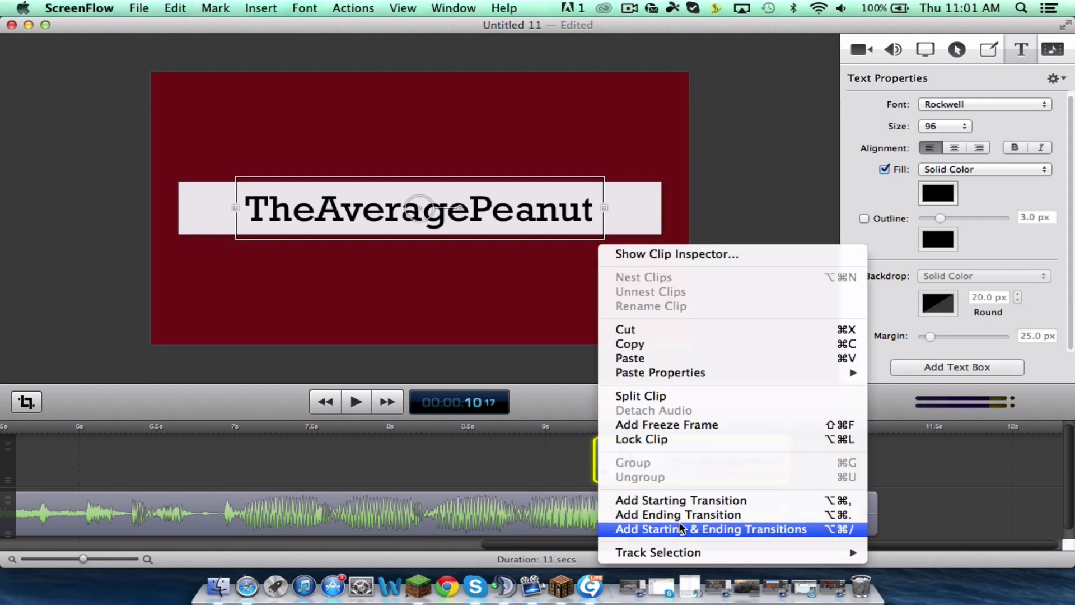
left_click(679, 513)
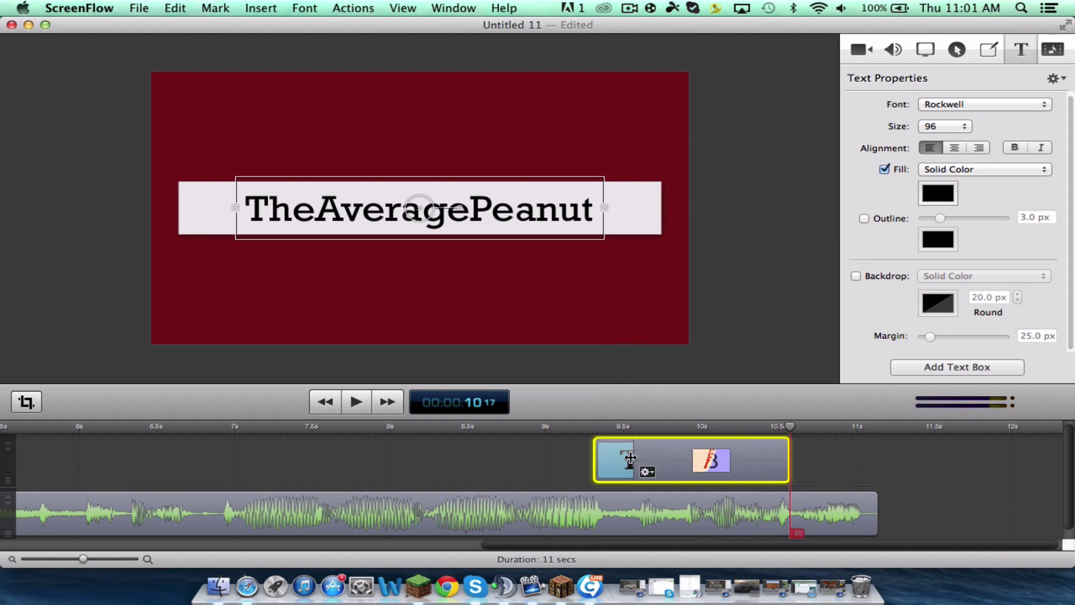
left_click_drag(630, 457, 752, 457)
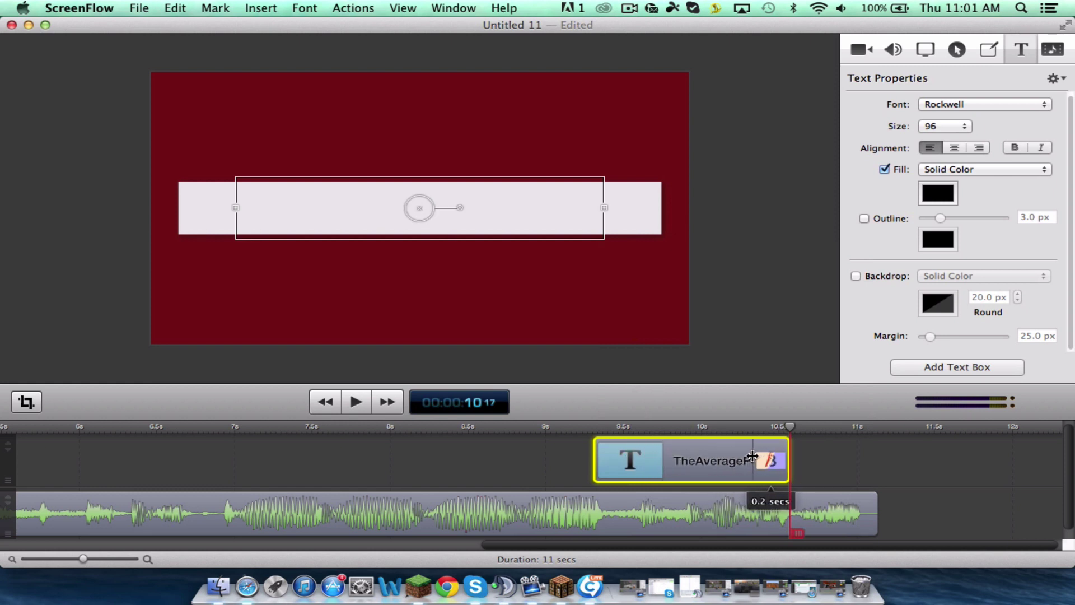
Step: Change the ending transition to Dip to White and preview it
left_click(720, 426)
left_click(765, 472)
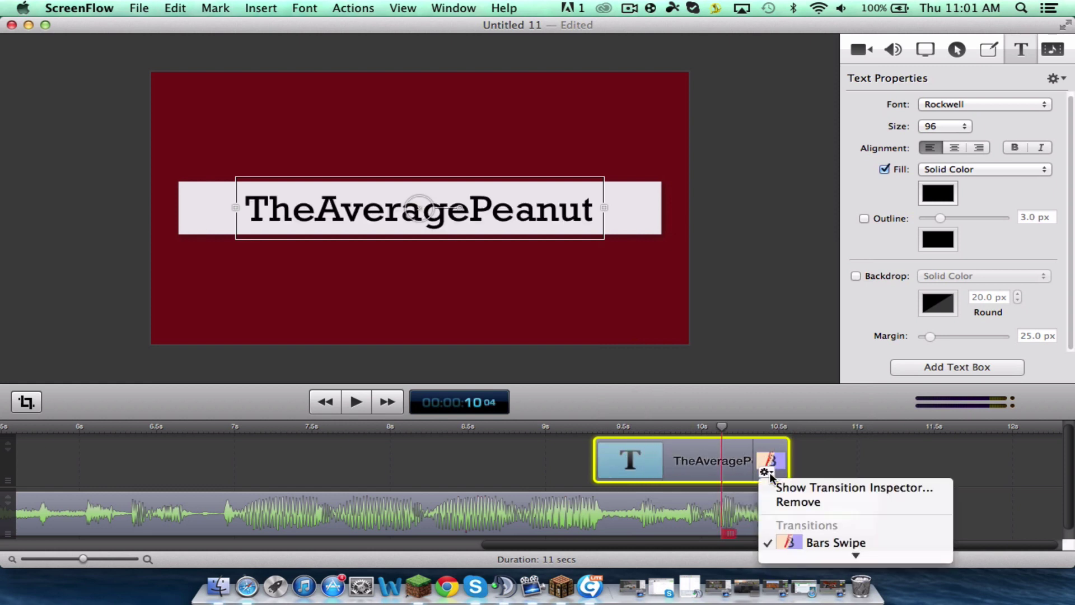
scroll(824, 513, "down", 10)
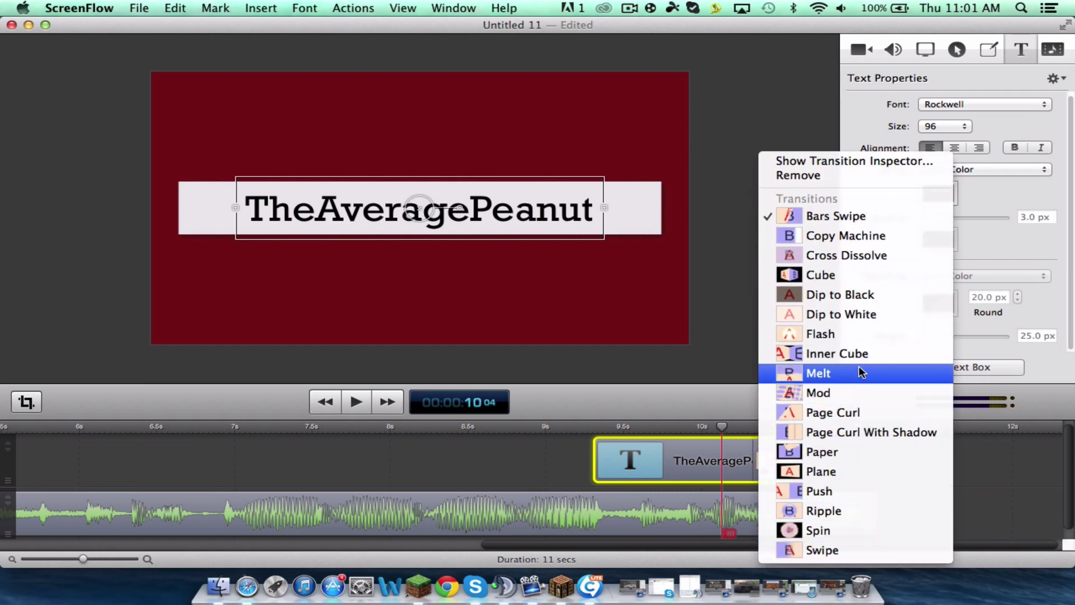
left_click(858, 315)
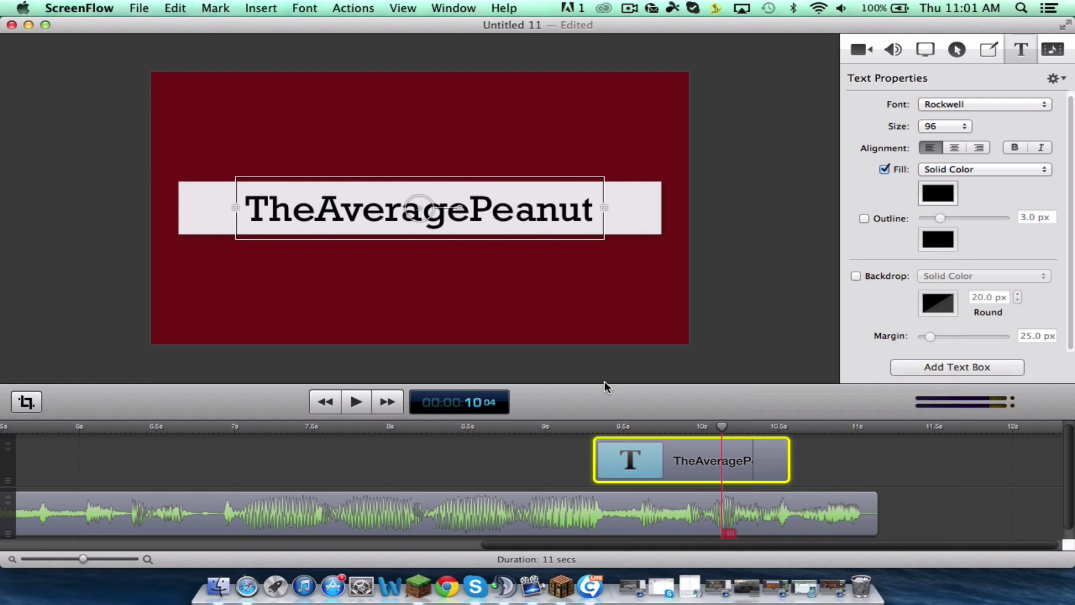
left_click(582, 431)
left_click(349, 406)
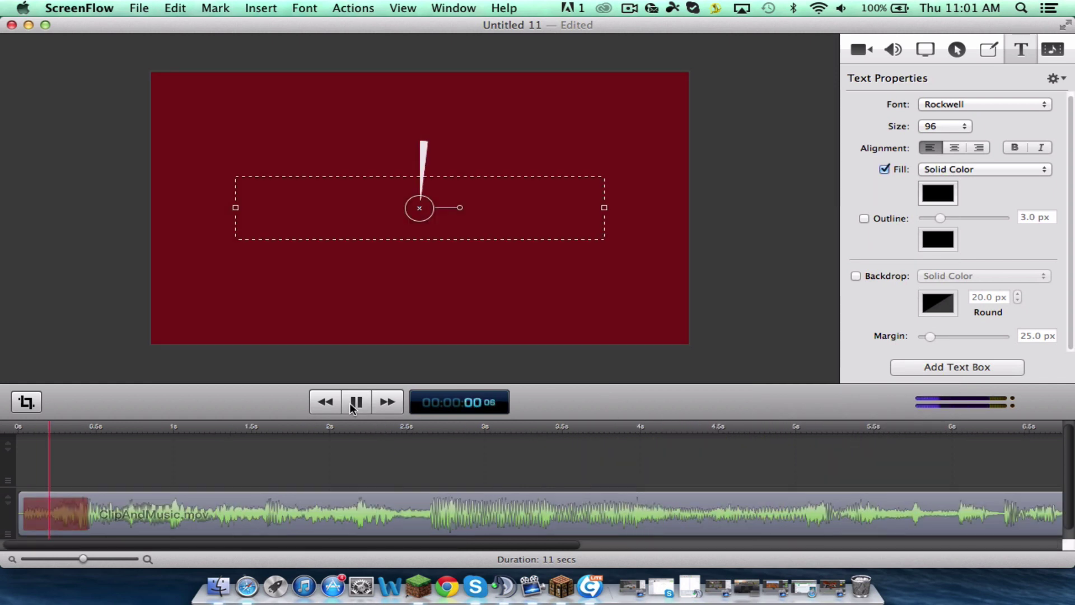
left_click(375, 402)
Step: Replace that transition with a new, shortened Bars Swipe ending transition
left_click_drag(420, 543, 865, 513)
left_click(769, 472)
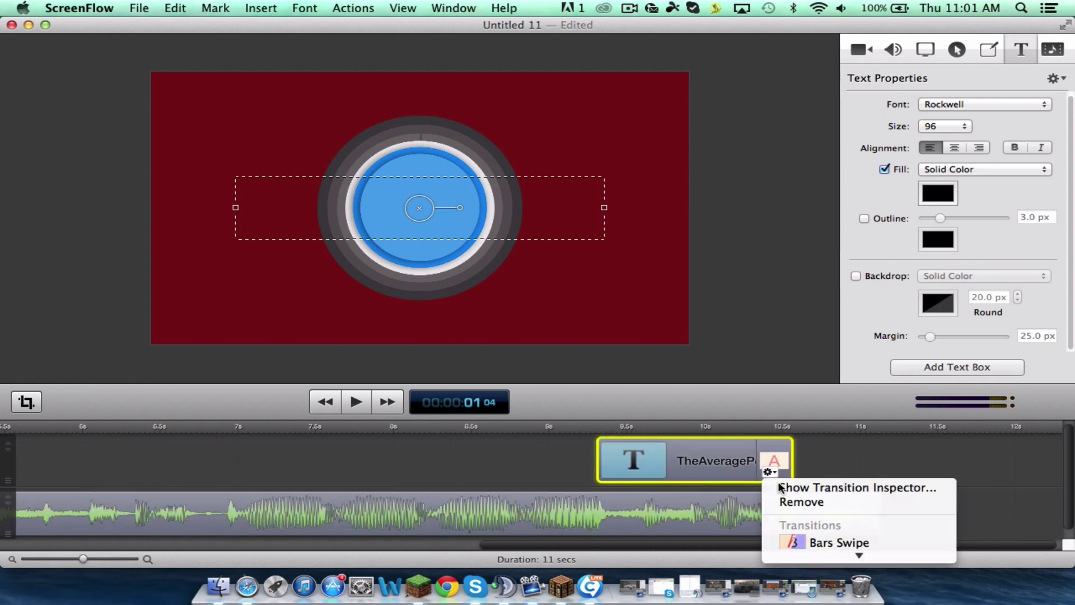
left_click(801, 501)
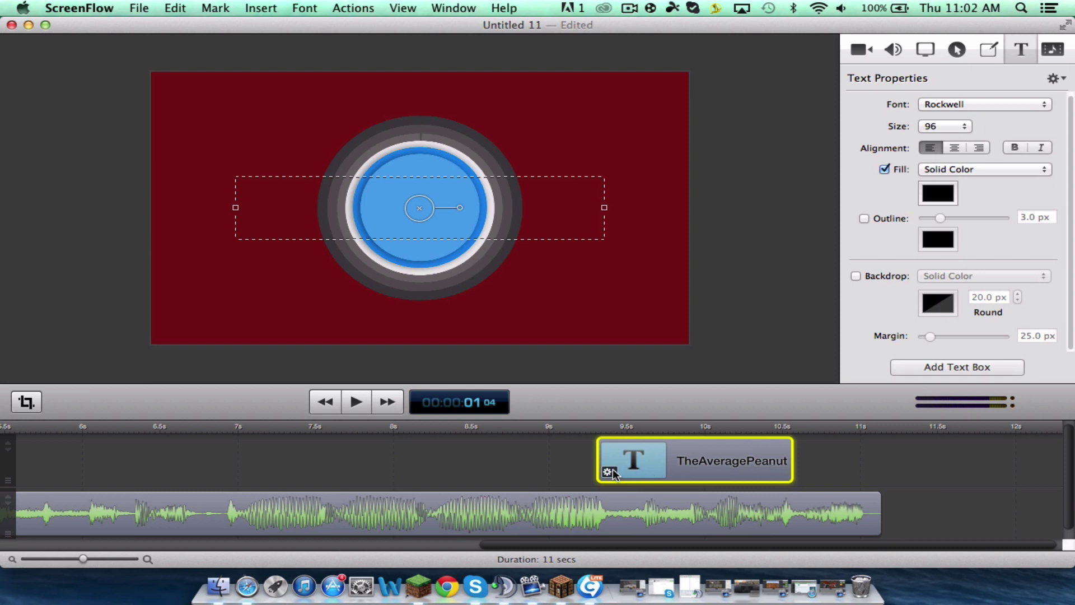
left_click(610, 472)
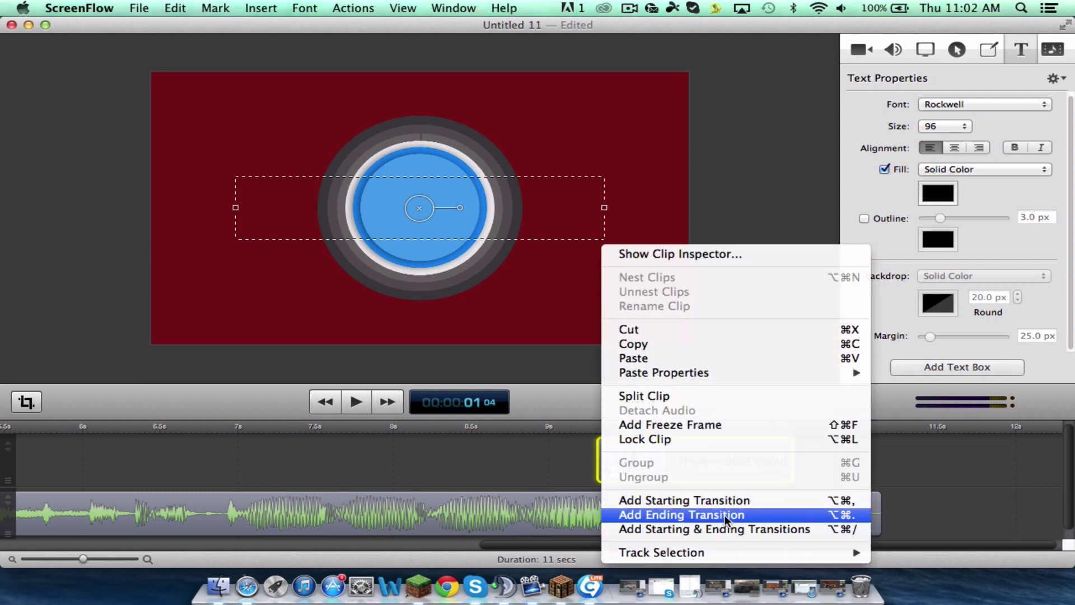
left_click(724, 516)
left_click(650, 472)
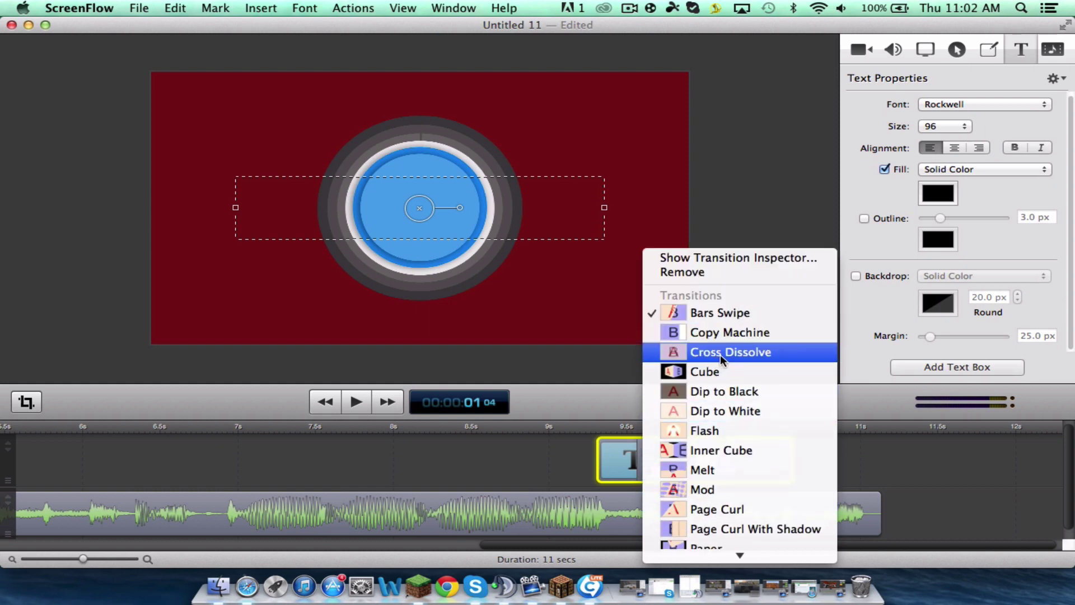
left_click(720, 315)
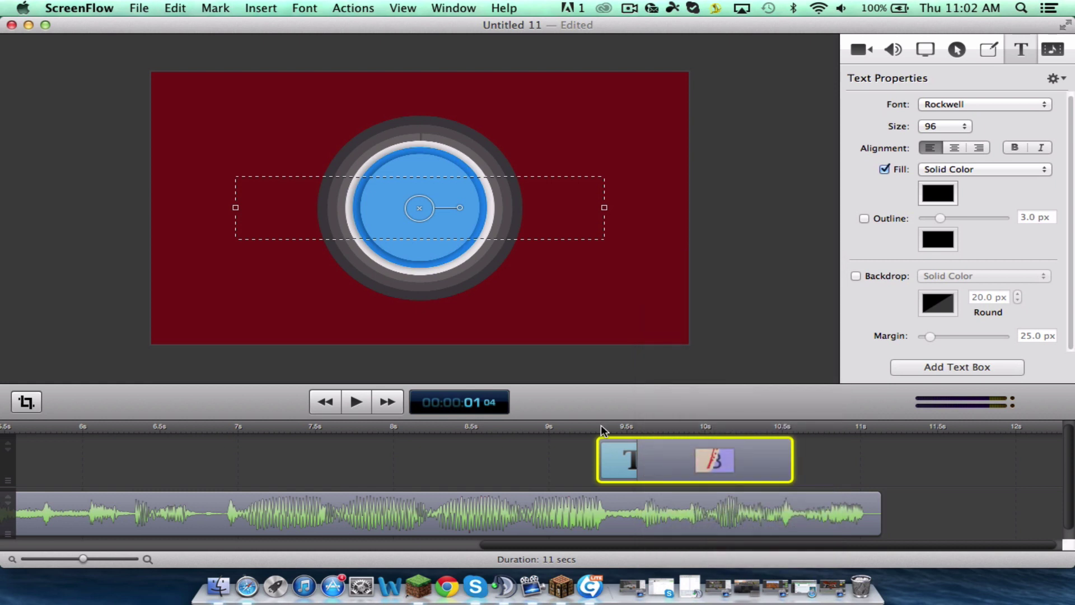
left_click(650, 472)
left_click(644, 454)
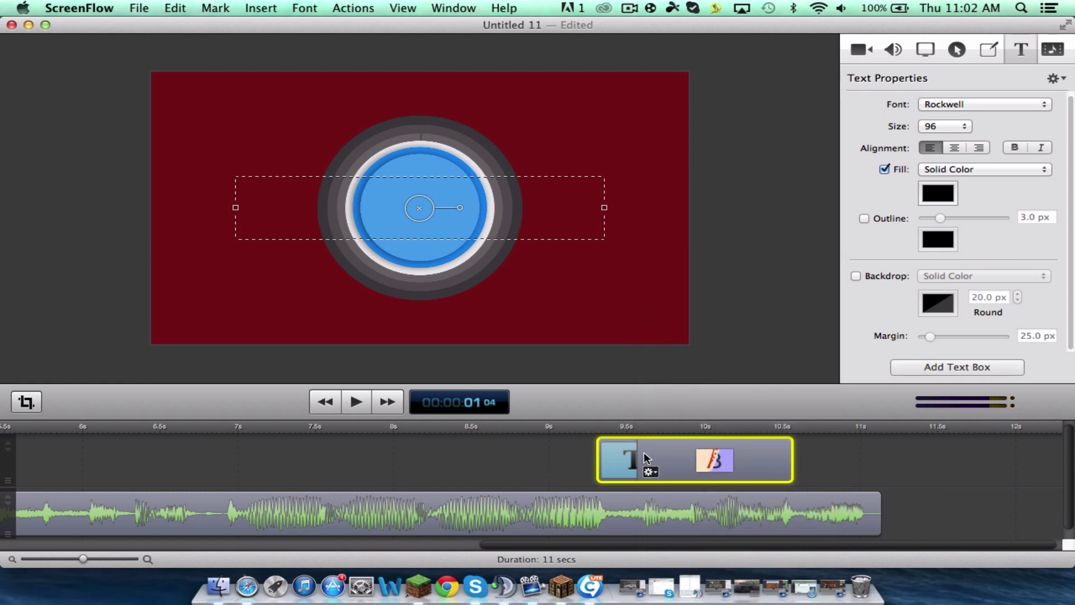
left_click_drag(637, 456, 772, 456)
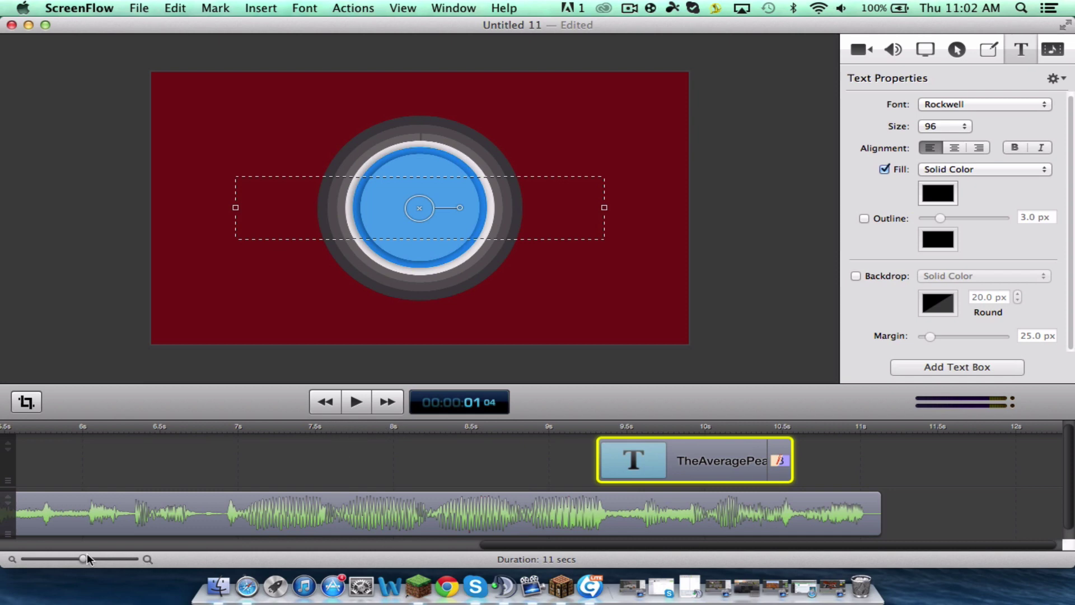
Step: Preview the title ending, lengthening the transition to about 0.5 seconds
left_click_drag(82, 559, 60, 558)
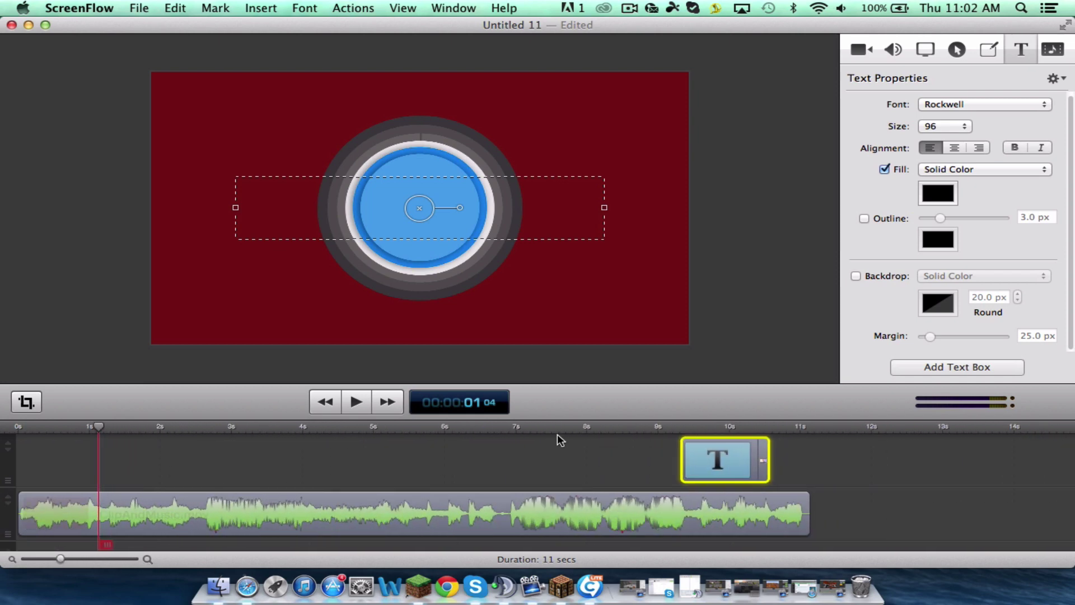
left_click(594, 428)
left_click(356, 402)
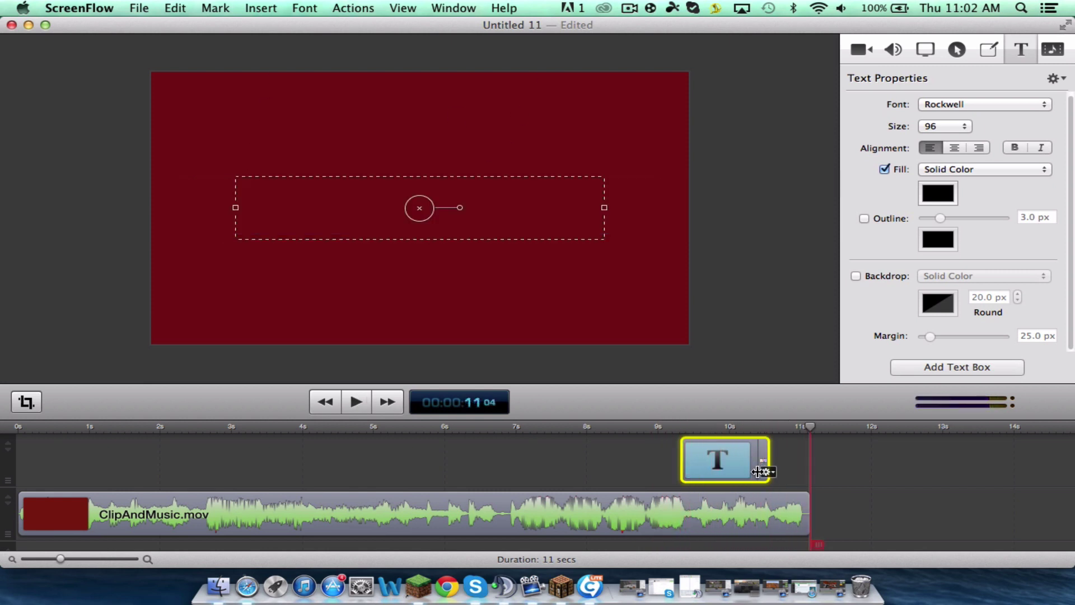
left_click_drag(758, 471, 725, 471)
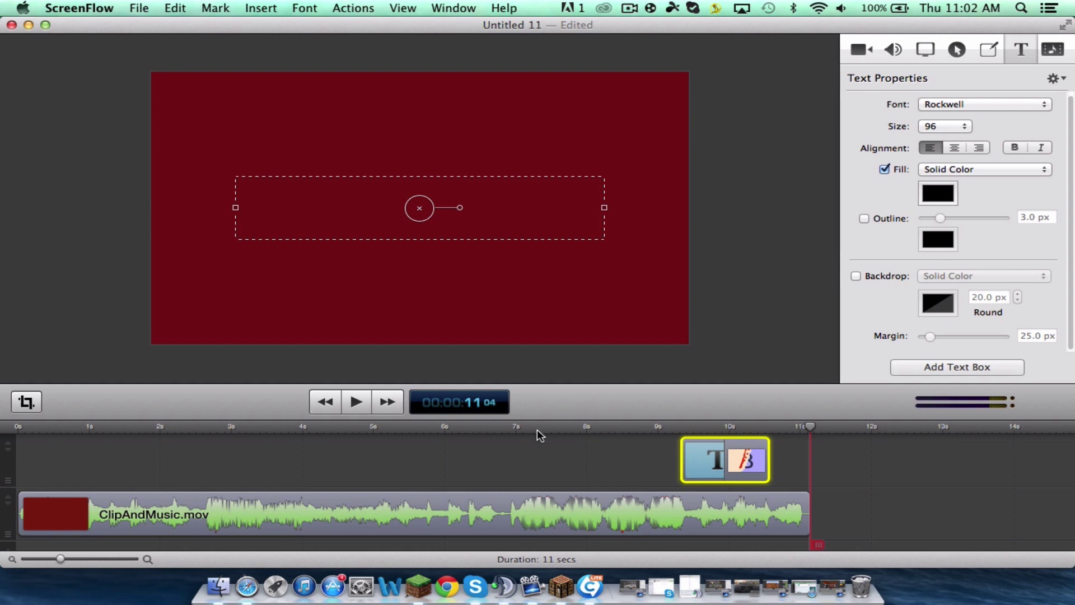
left_click(537, 429)
left_click(359, 403)
Step: Switch the ending transition to Ripple and preview it from about 9 seconds
left_click(743, 471)
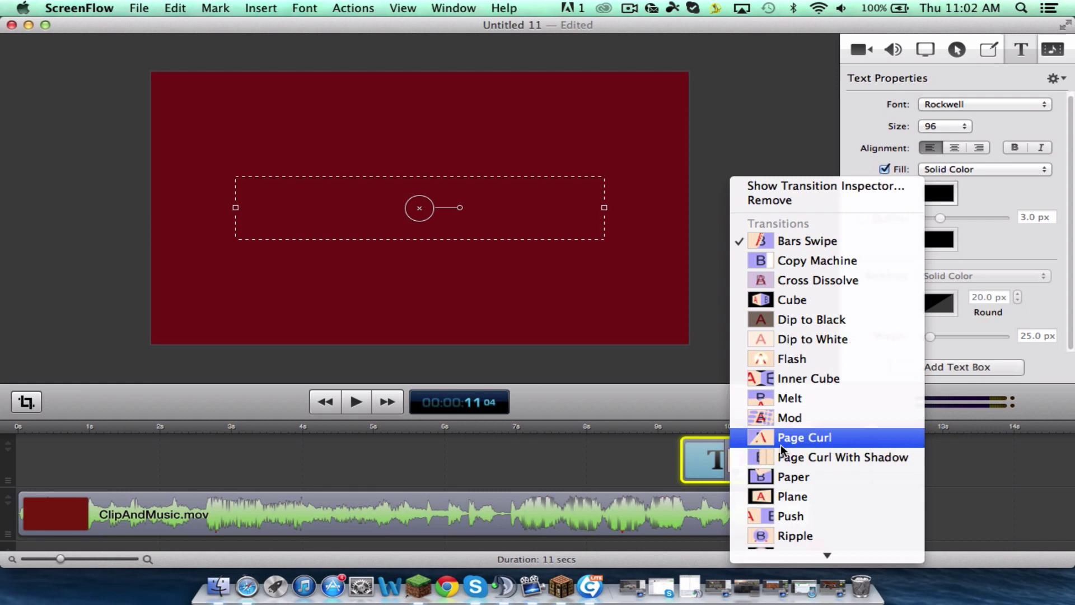
scroll(781, 444, "down", 2)
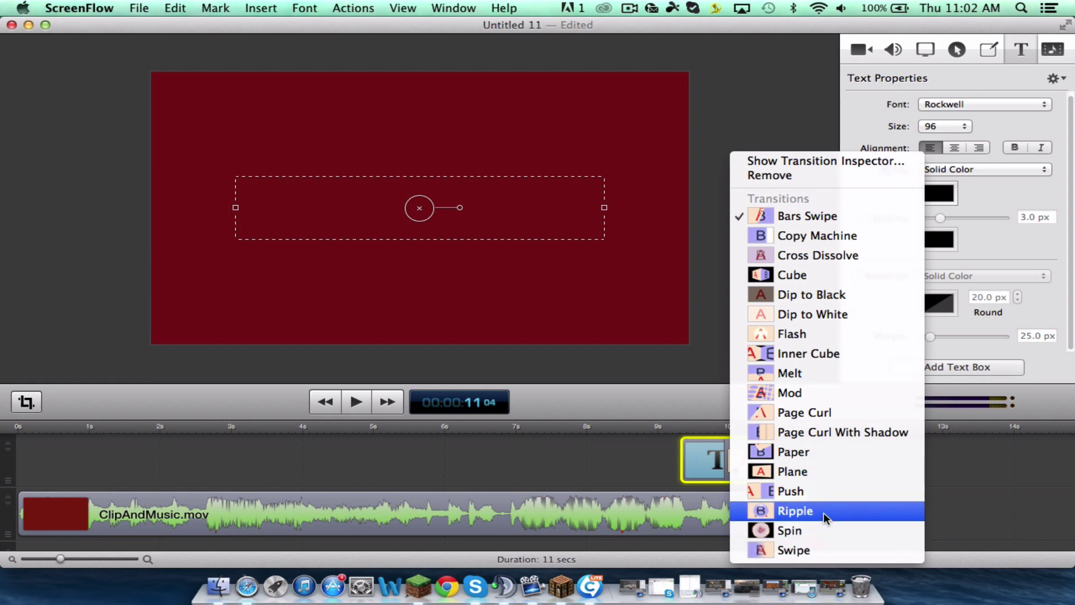
left_click(824, 511)
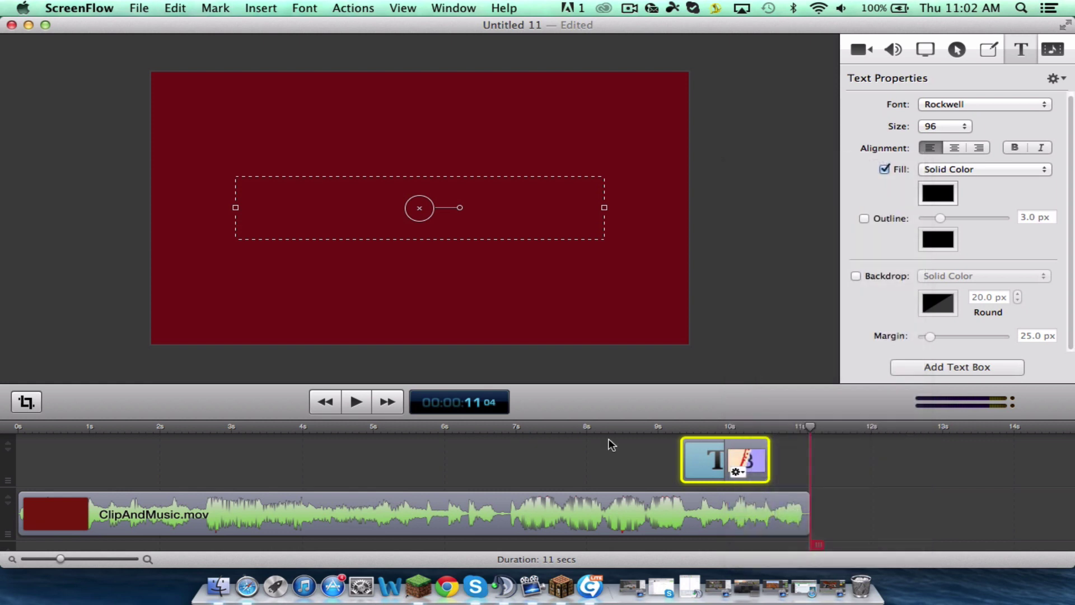
left_click(637, 428)
left_click(346, 403)
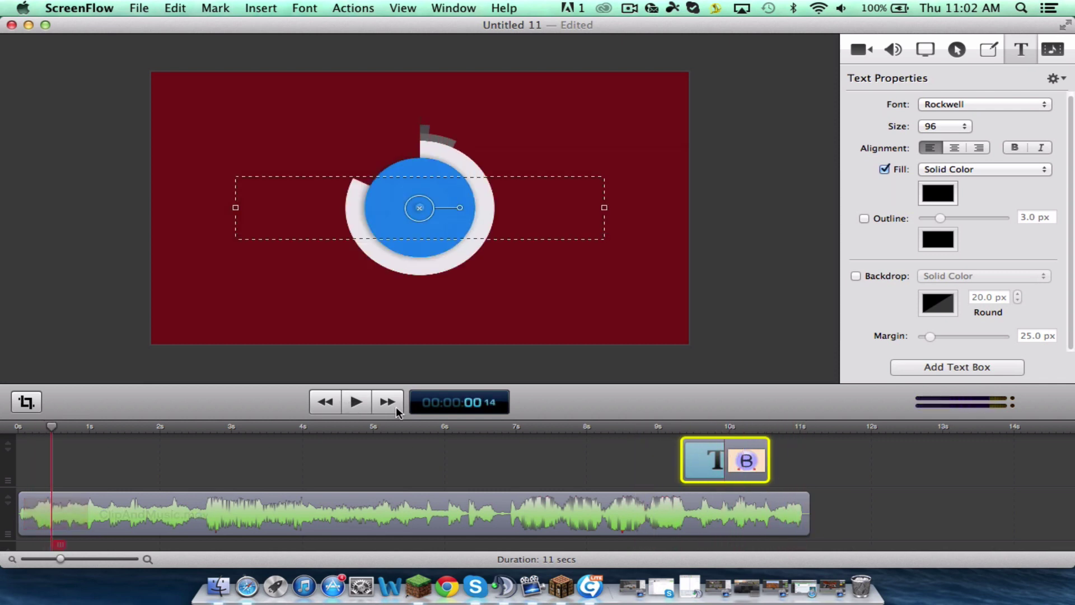
Step: Switch the ending transition to Swipe and preview it from about 9.2 seconds
left_click(745, 474)
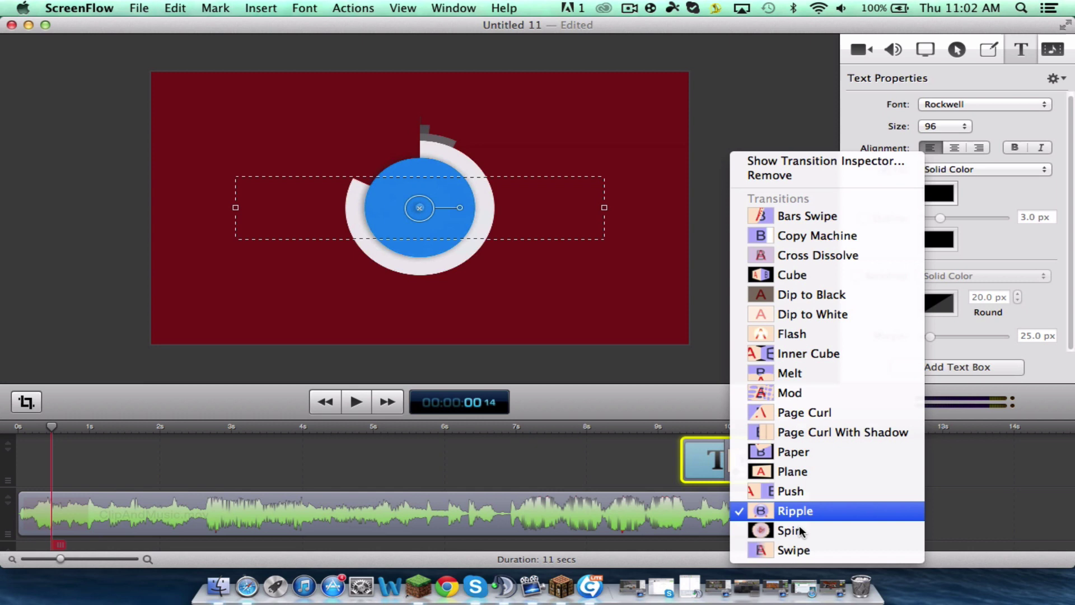
left_click(809, 548)
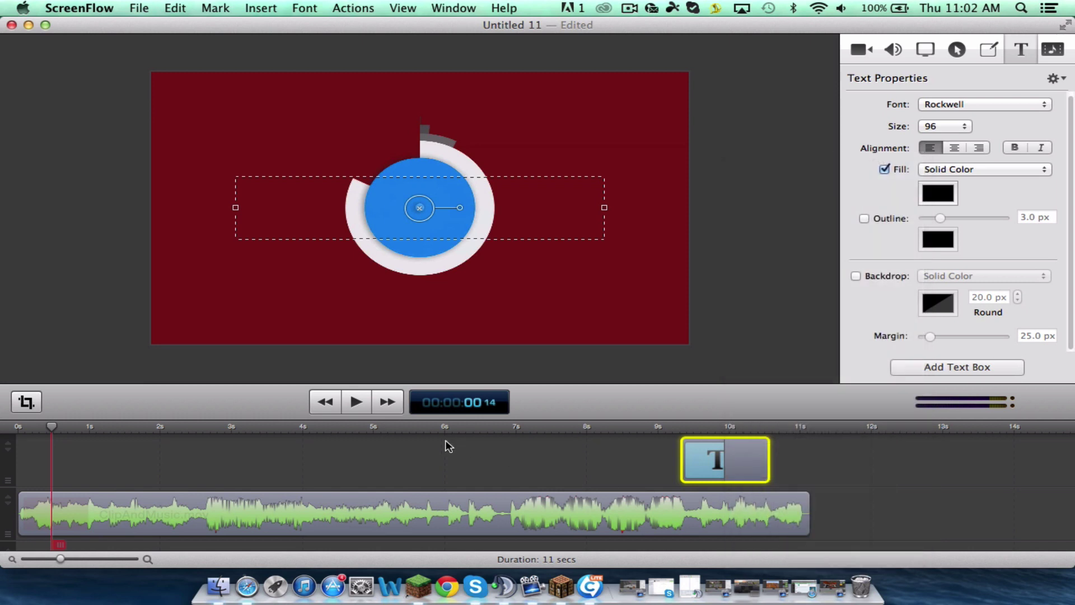
left_click(651, 429)
left_click(356, 401)
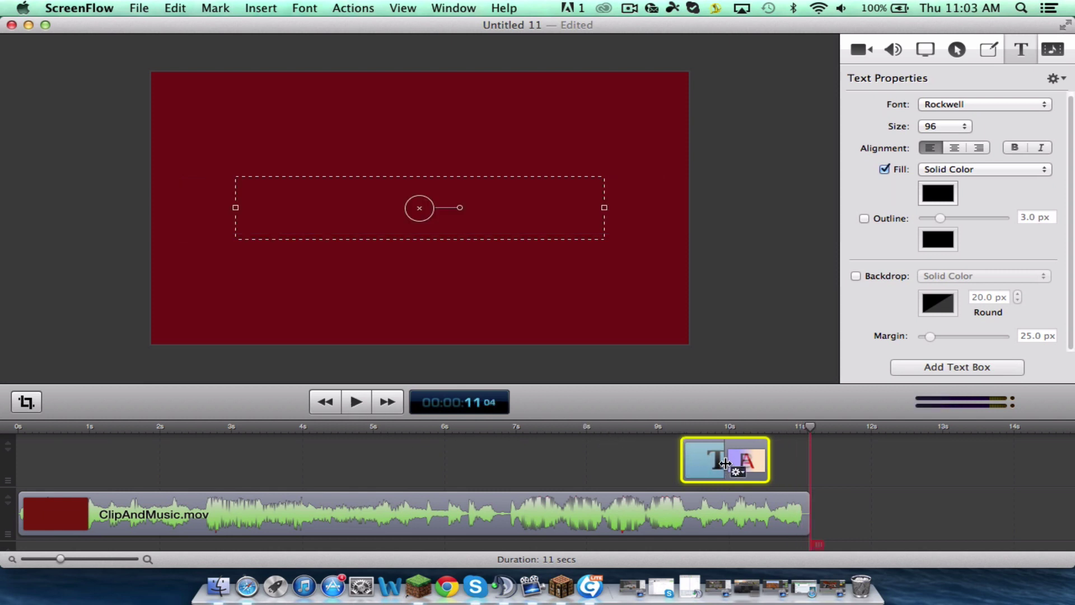
Step: Lengthen the ending transition to 0.6 seconds and add a 0.4-second Swipe starting transition
left_click_drag(726, 461, 731, 459)
left_click_drag(431, 429, 406, 425)
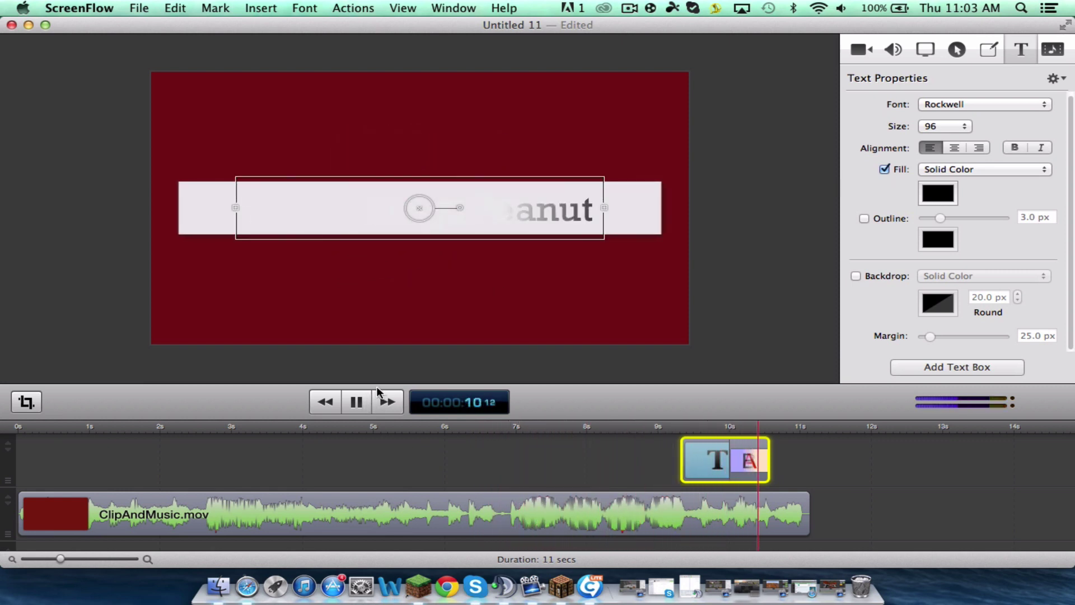
left_click(693, 471)
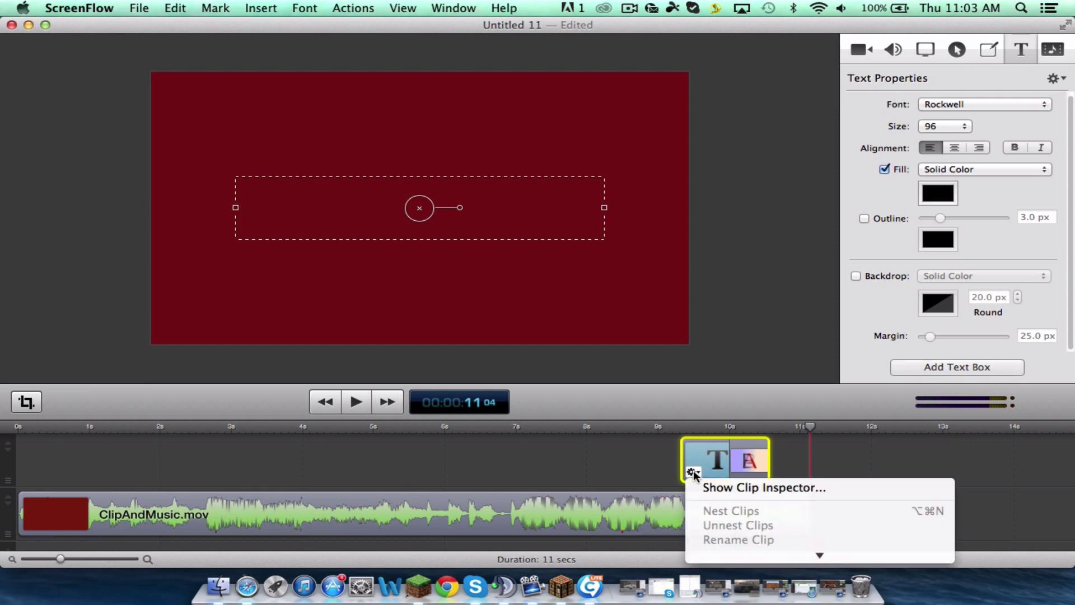
left_click(732, 501)
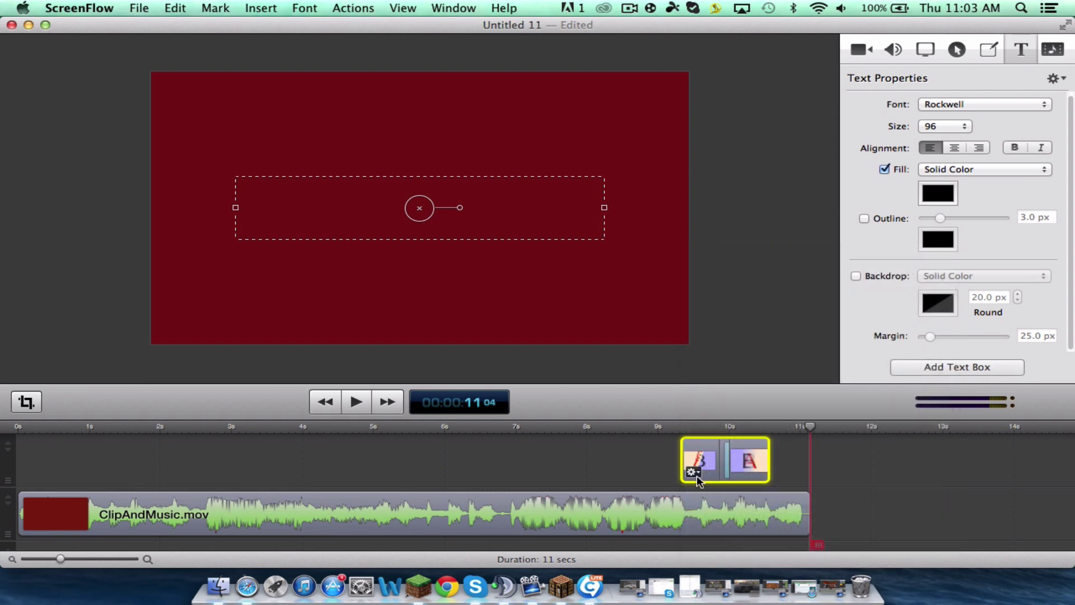
left_click(695, 472)
left_click(728, 549)
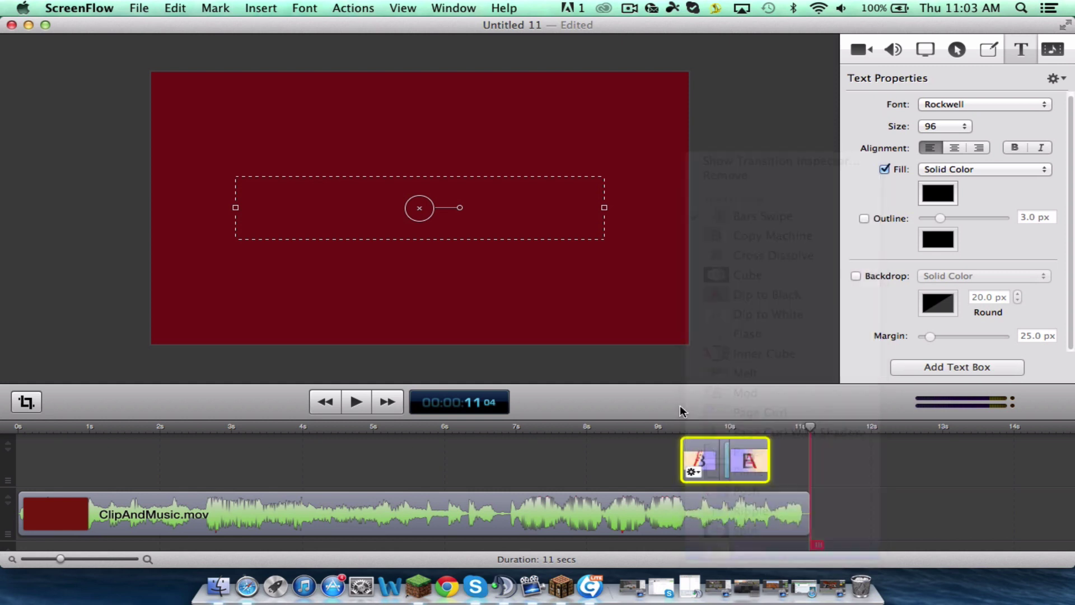
left_click_drag(716, 458, 697, 454)
Step: Preview the title's entrance, readjusting the starting transition to 0.4 seconds
left_click(537, 427)
left_click(356, 402)
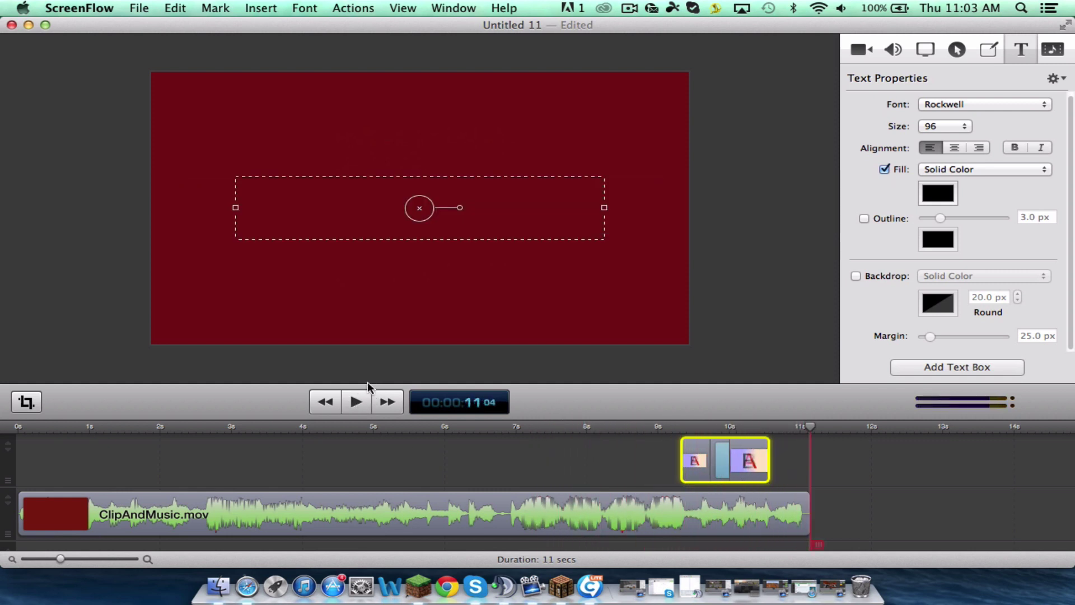
left_click_drag(733, 462, 692, 454)
left_click(617, 429)
left_click(356, 401)
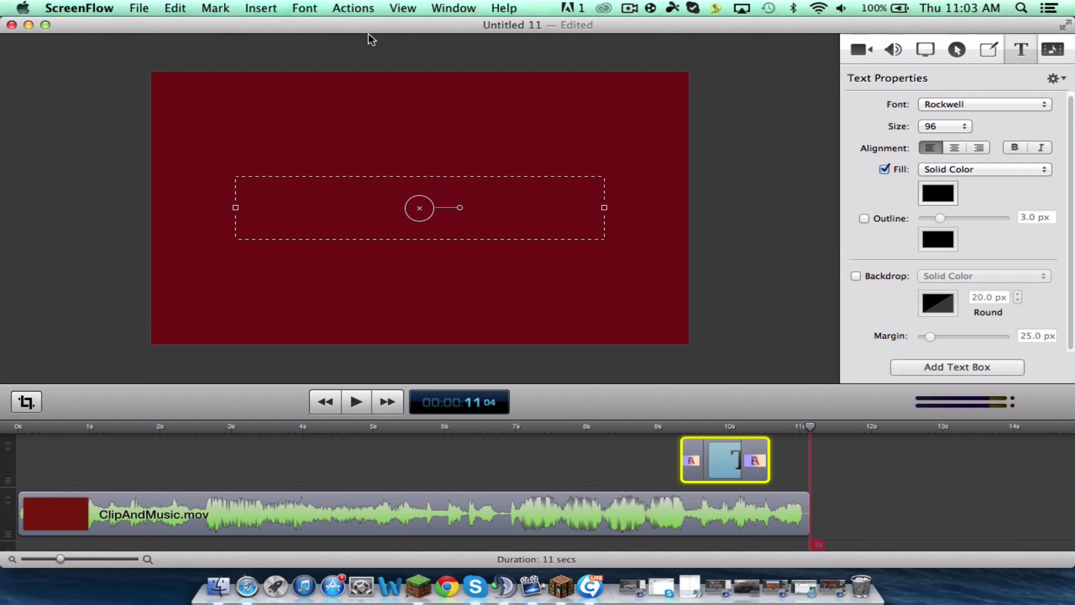
left_click(418, 8)
left_click_drag(715, 426, 768, 425)
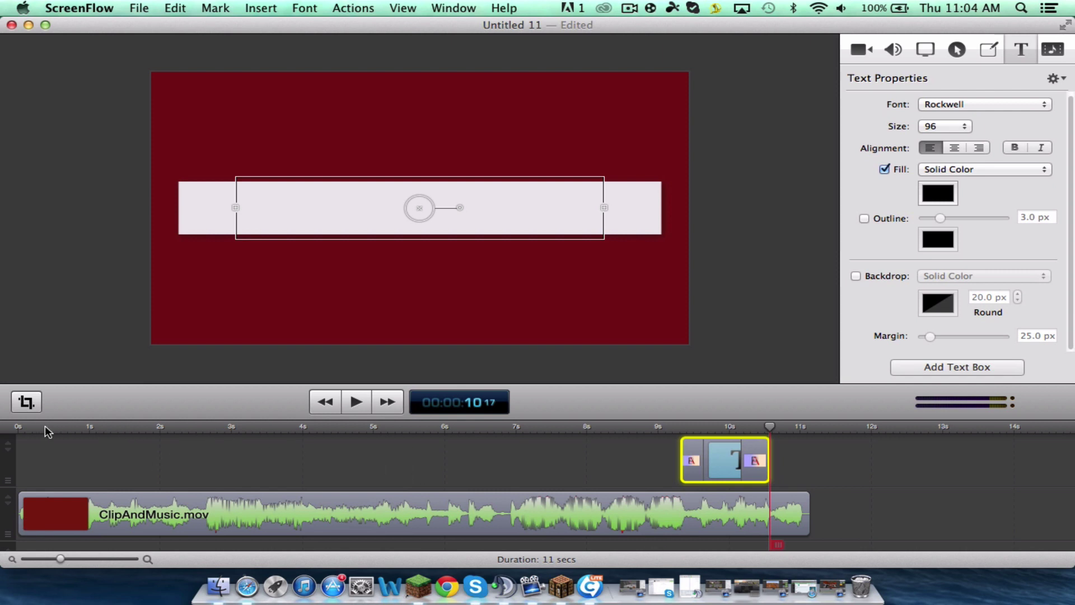
Step: Export the intro from the start at a custom 1280×720 size
left_click(27, 425)
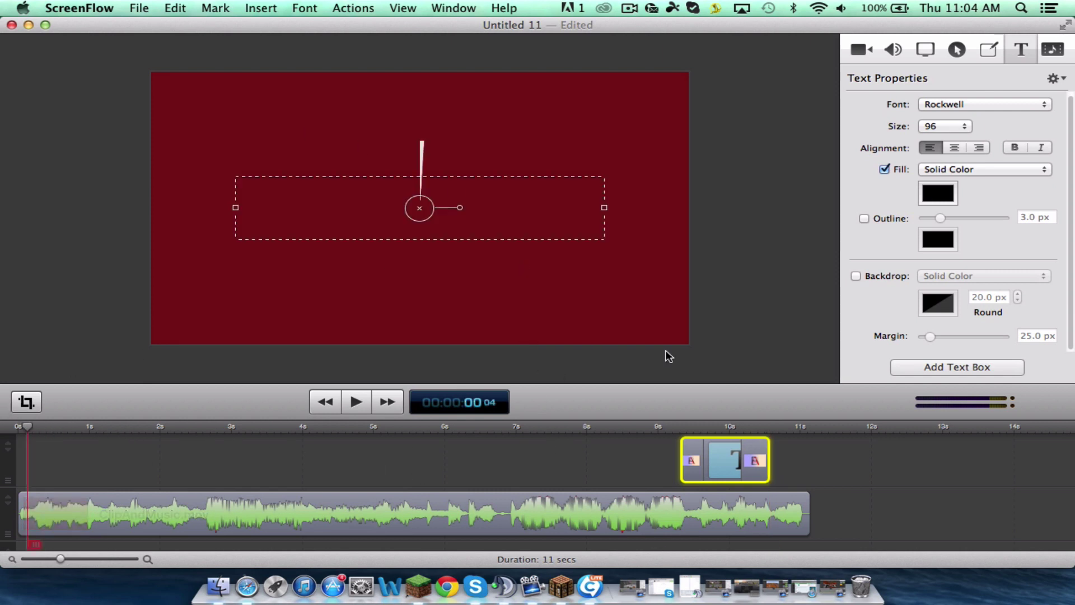
left_click(135, 8)
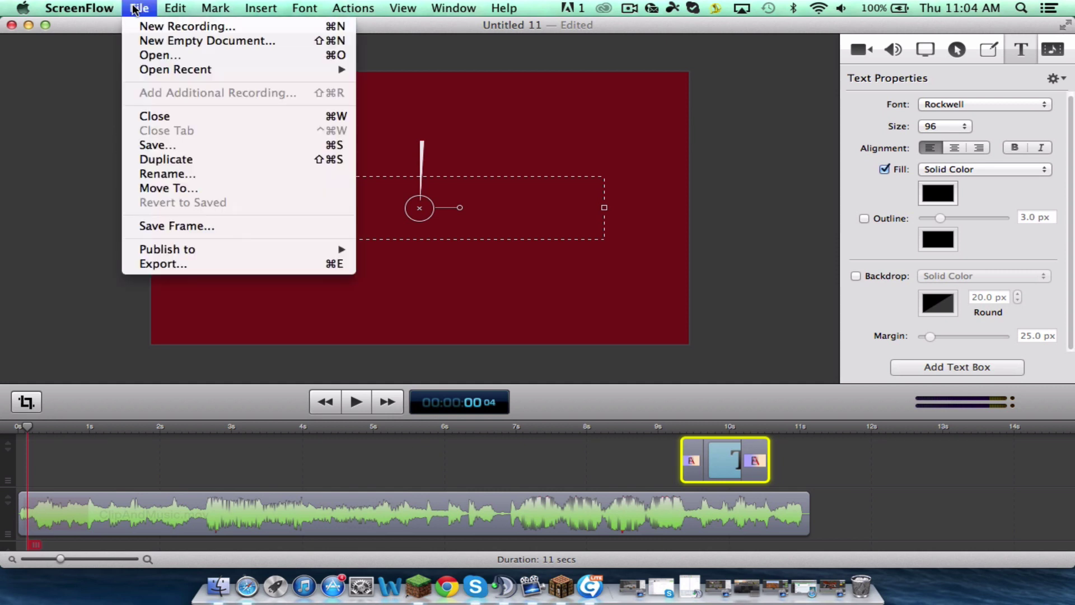
left_click(207, 263)
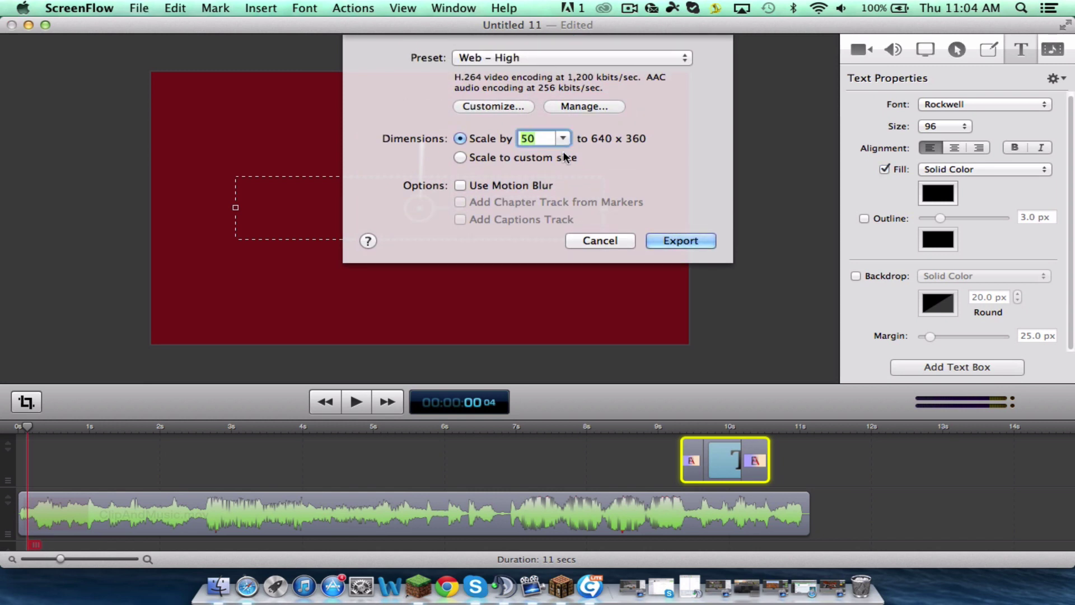
left_click(470, 154)
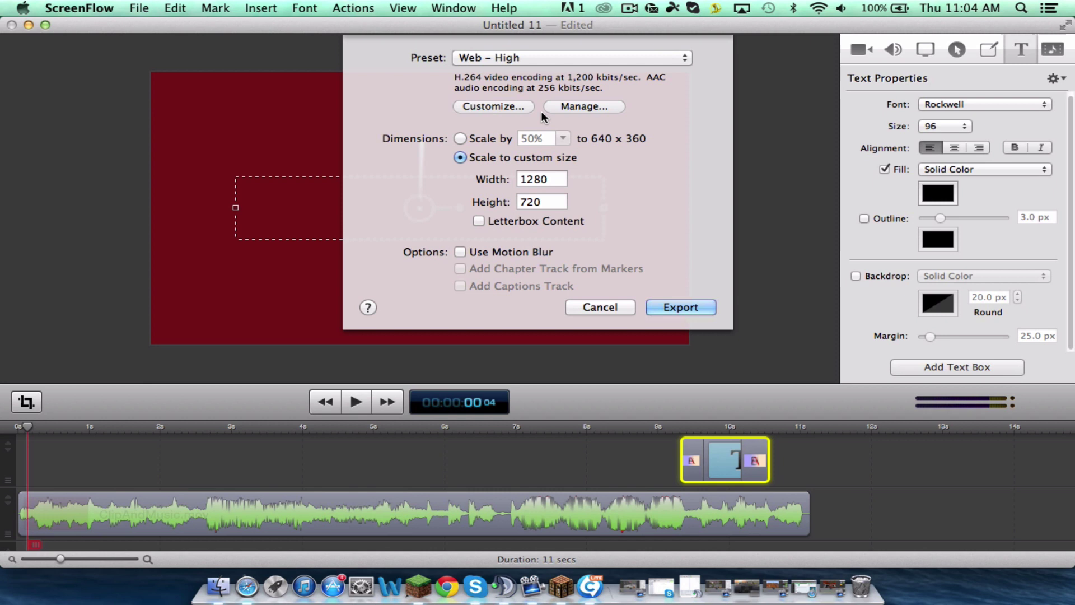
left_click(675, 305)
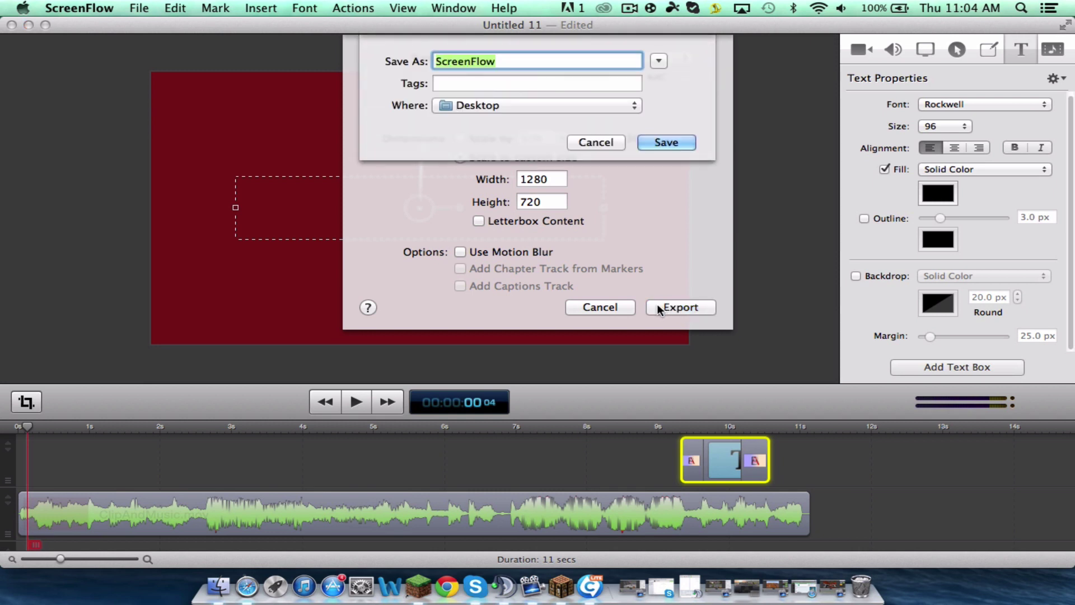
Step: Name the export NewIntro and save it into the YouTube Stuff folder
key("BackSpace")
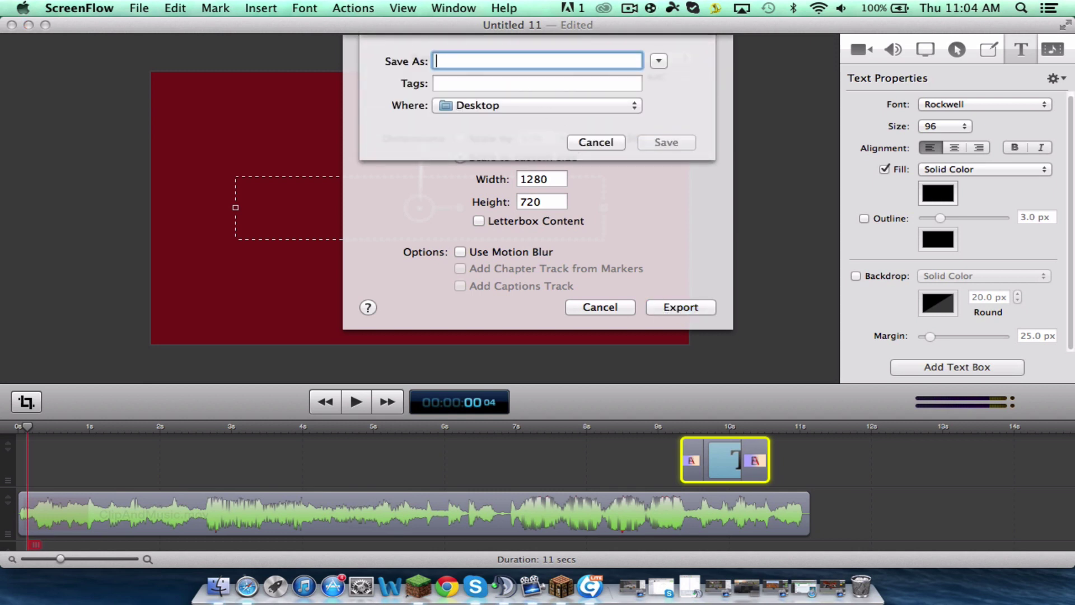
type("Nike")
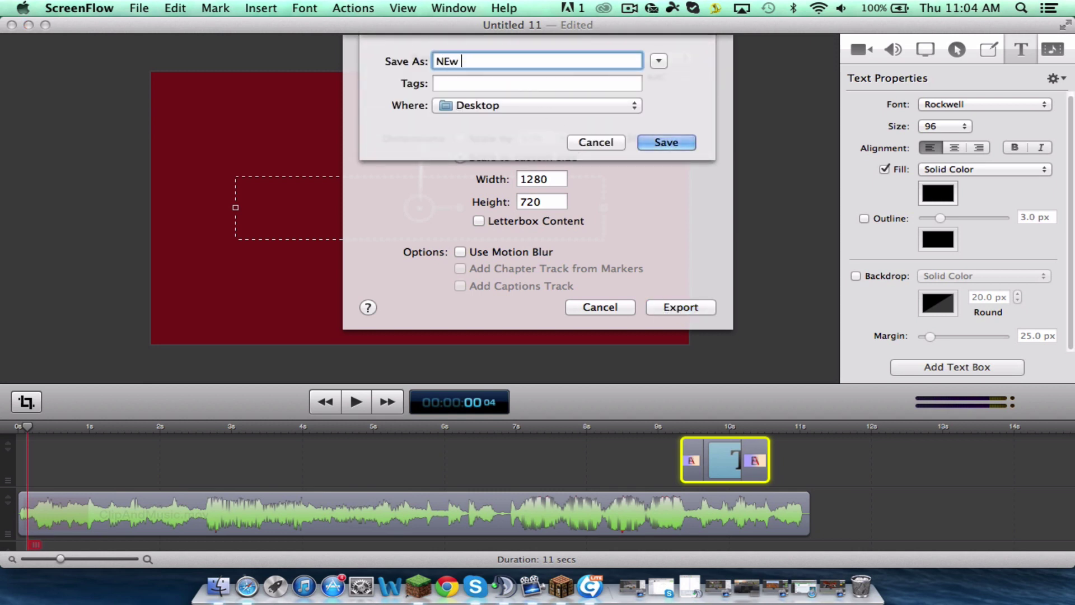
key("BackSpace")
key("BackSpace")
key("BackSpace")
type("ewIntro")
left_click(602, 105)
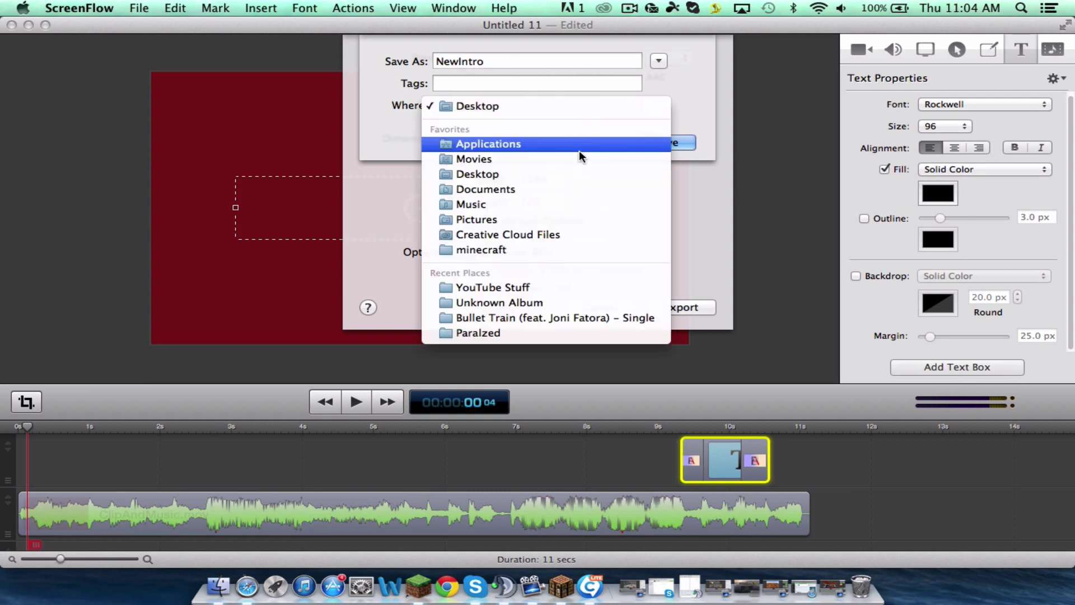
left_click(577, 287)
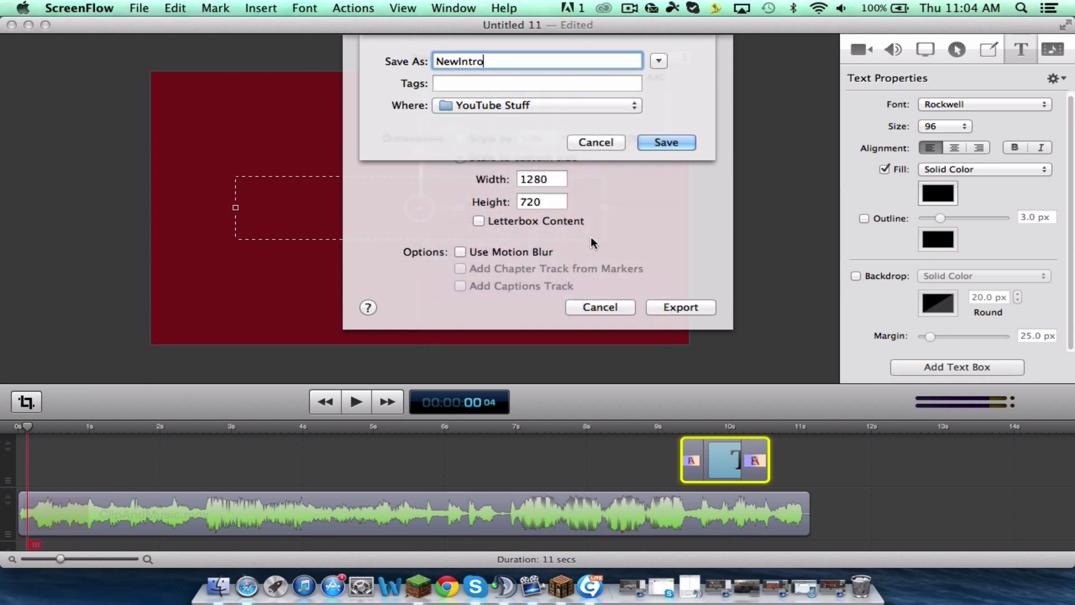
left_click(681, 144)
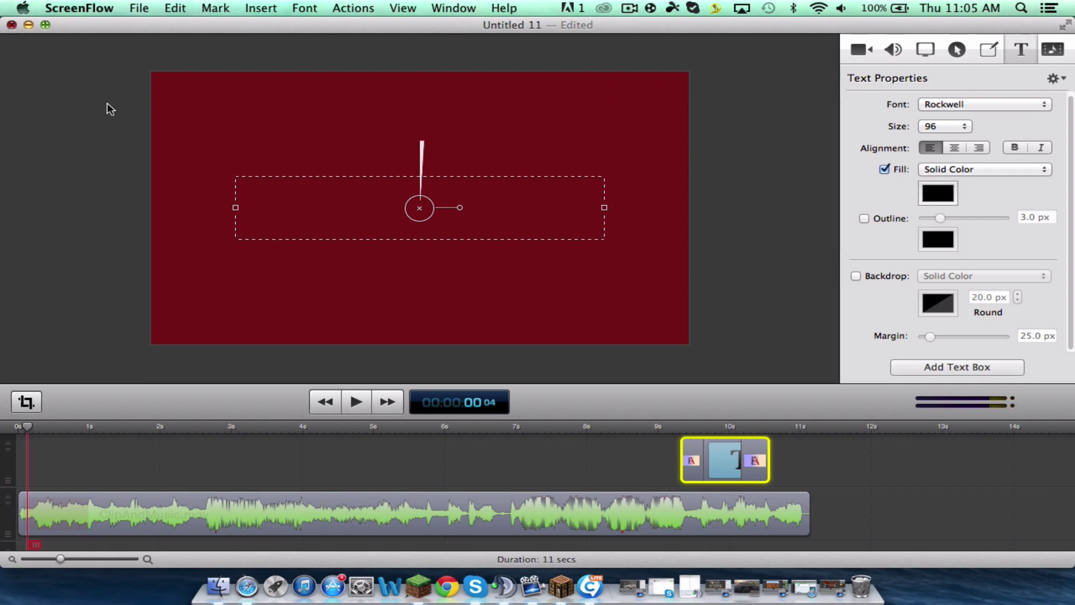
Step: Close the project without saving and move ClipAndMusic.mov to the Trash
key("super+w")
left_click(489, 200)
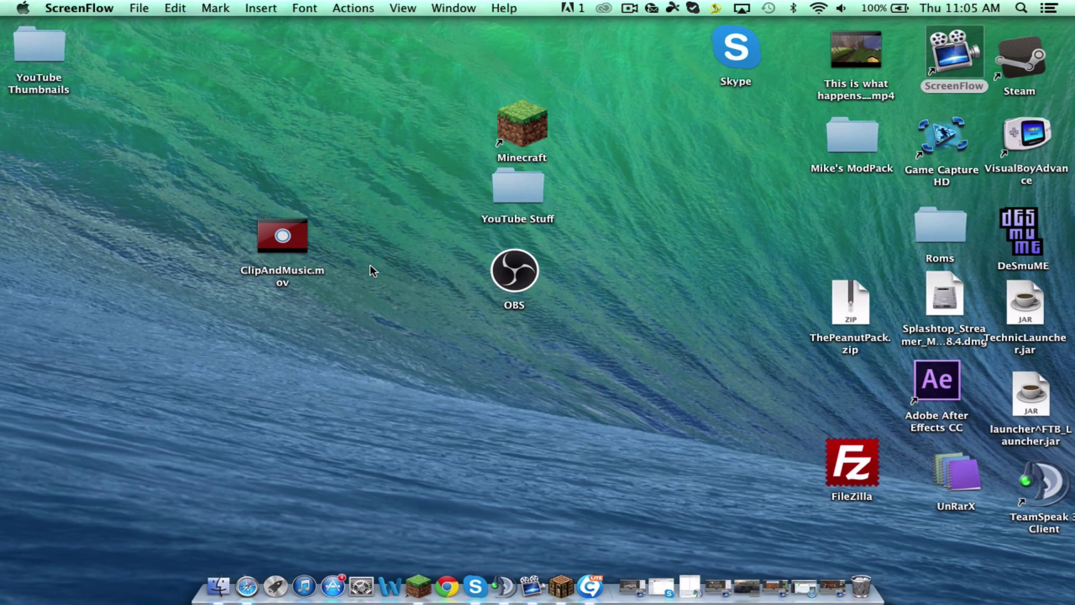
left_click(370, 266)
left_click_drag(282, 278, 857, 565)
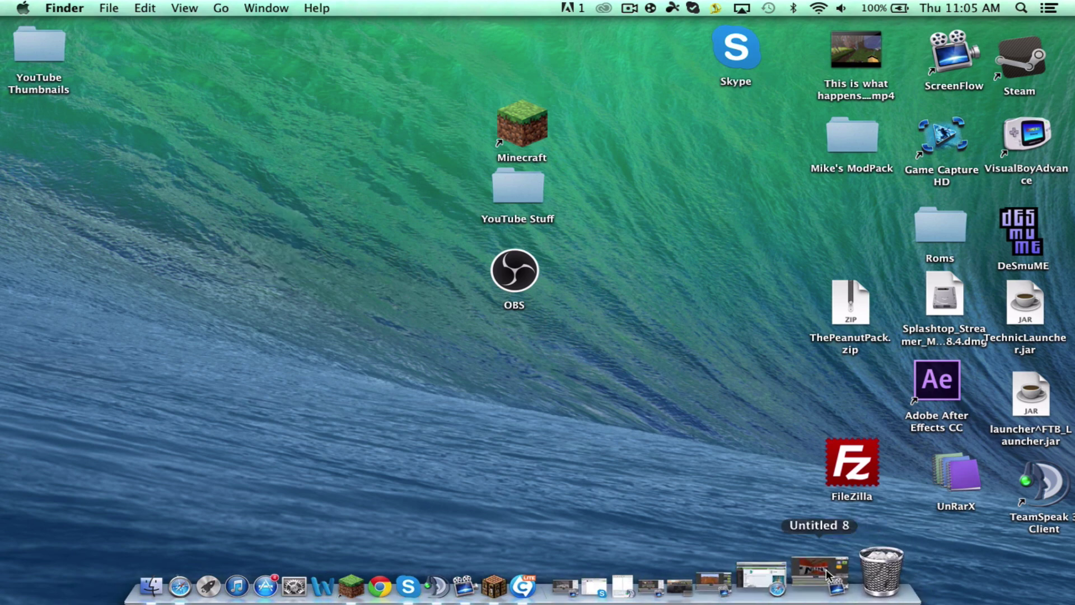
Step: Open NewIntro.mp4 from the YouTube Stuff folder
left_click(520, 189)
double_click(503, 166)
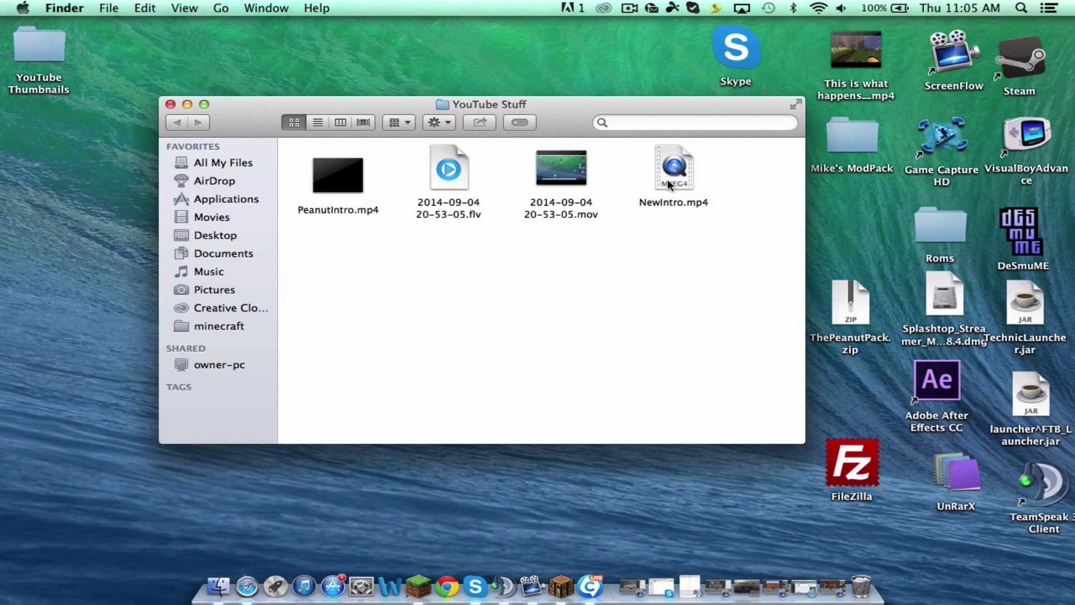
double_click(684, 173)
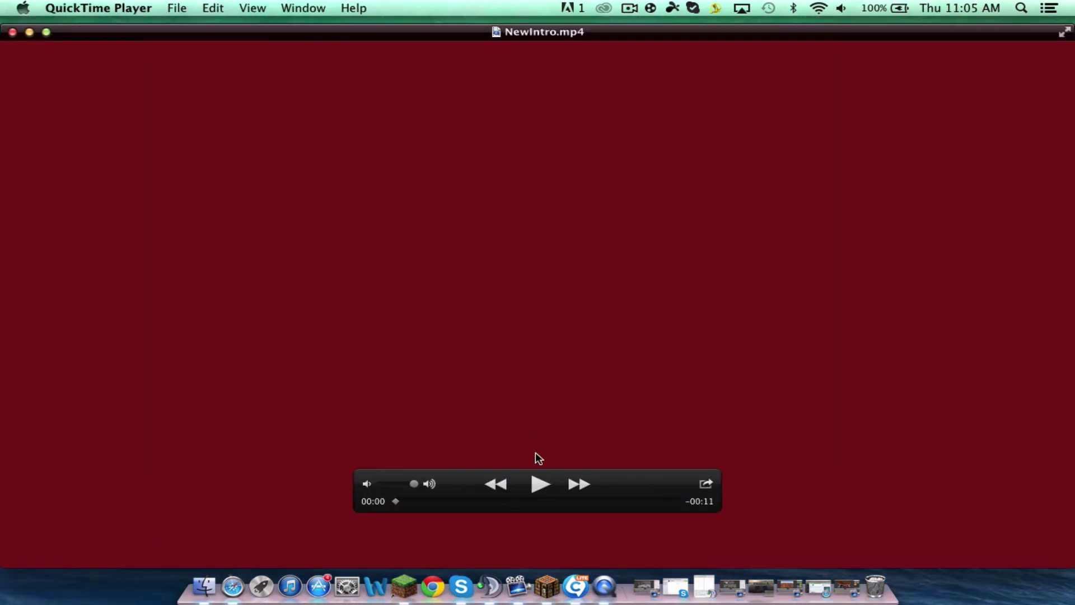
Step: Play NewIntro.mp4 through to its 11-second end in QuickTime Player
left_click(539, 484)
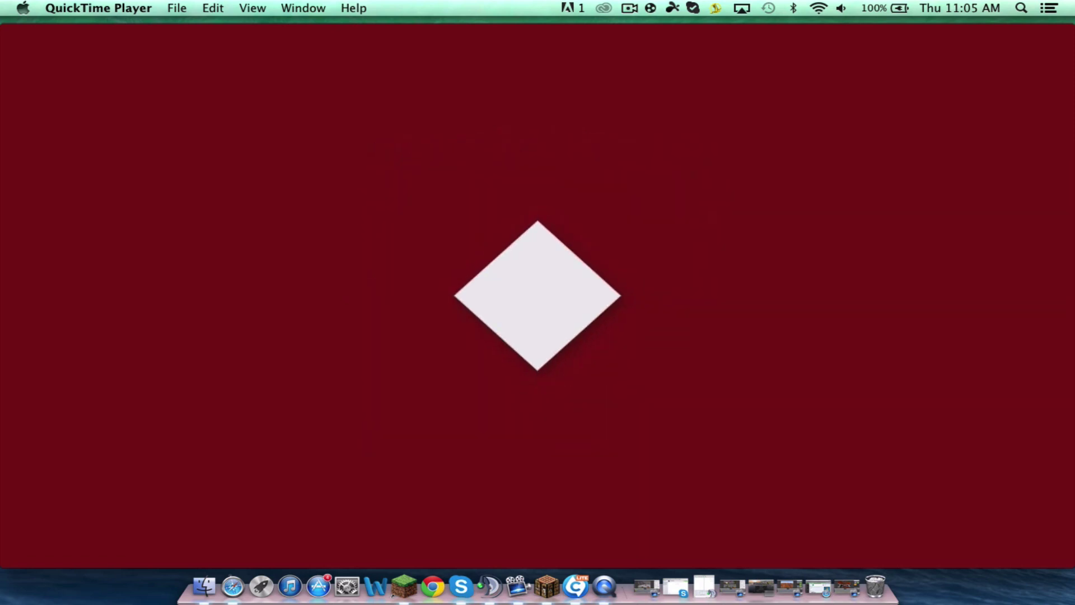
mouse_move(548, 443)
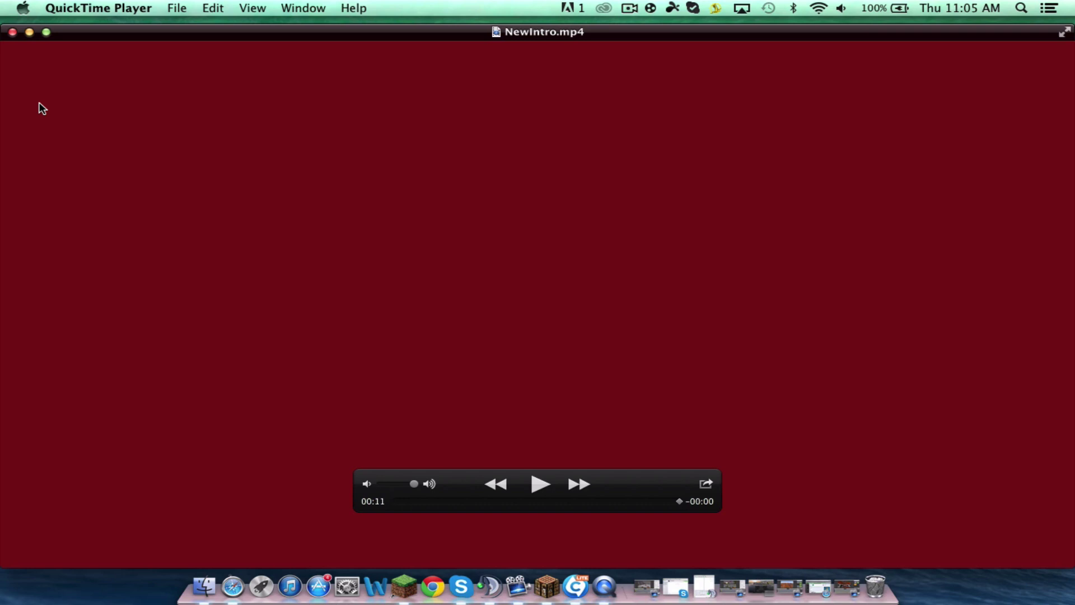
Step: Close the NewIntro.mp4 video and the YouTube Stuff Finder window
left_click(12, 32)
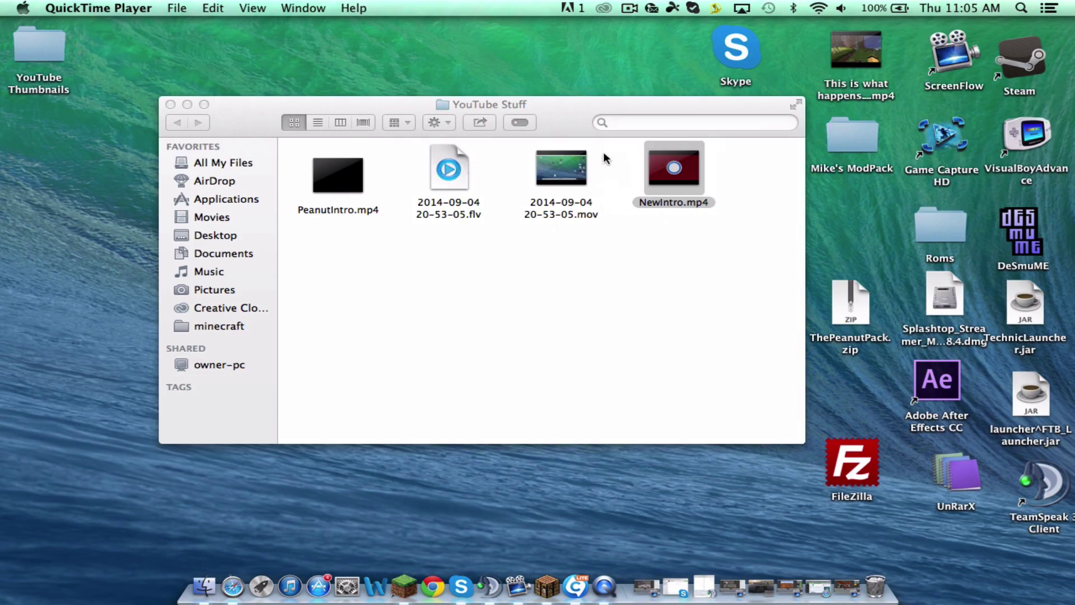
left_click(478, 98)
left_click(171, 105)
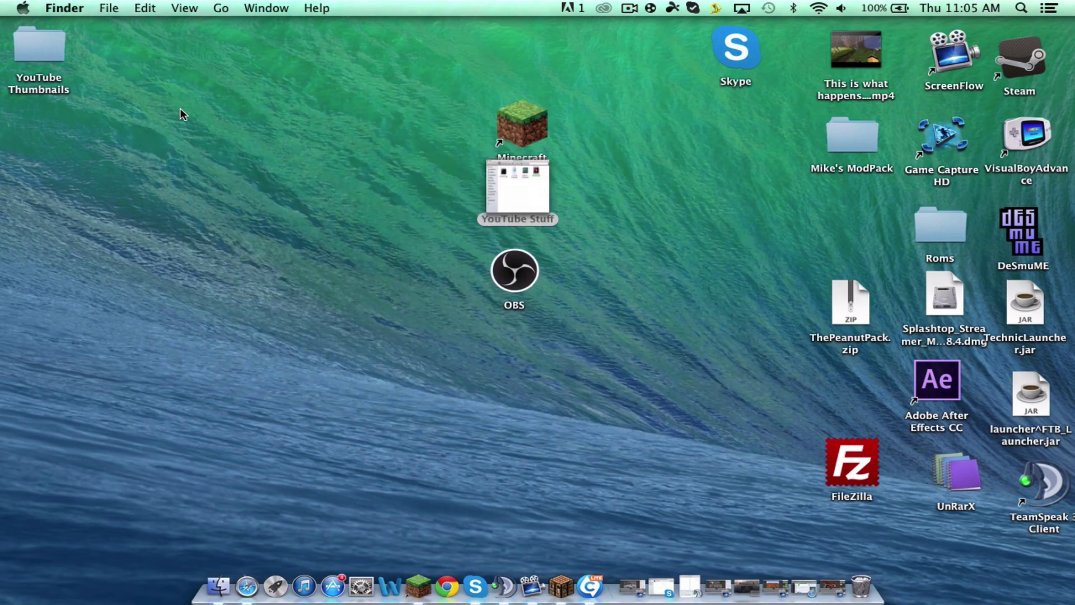